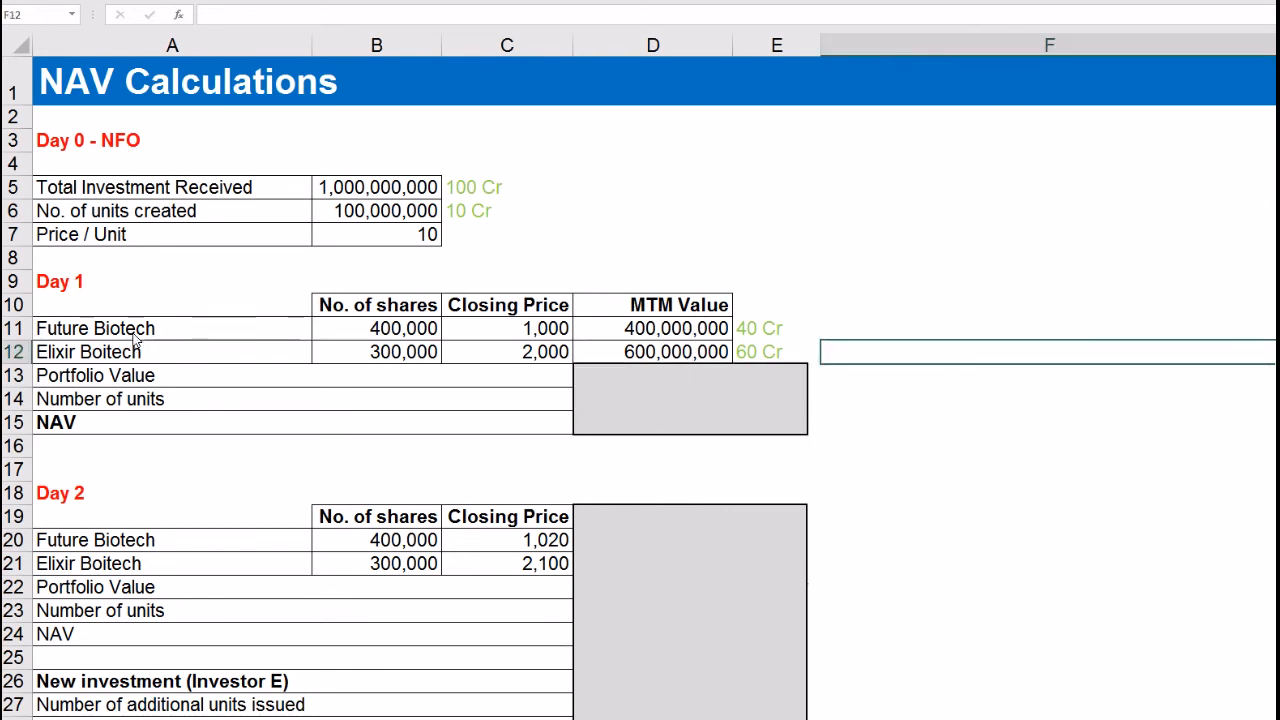
Step: Review the Day 1 share counts and closing prices of Future Biotech and Elixir Boitech
left_click_drag(135, 337, 645, 340)
left_click(555, 338)
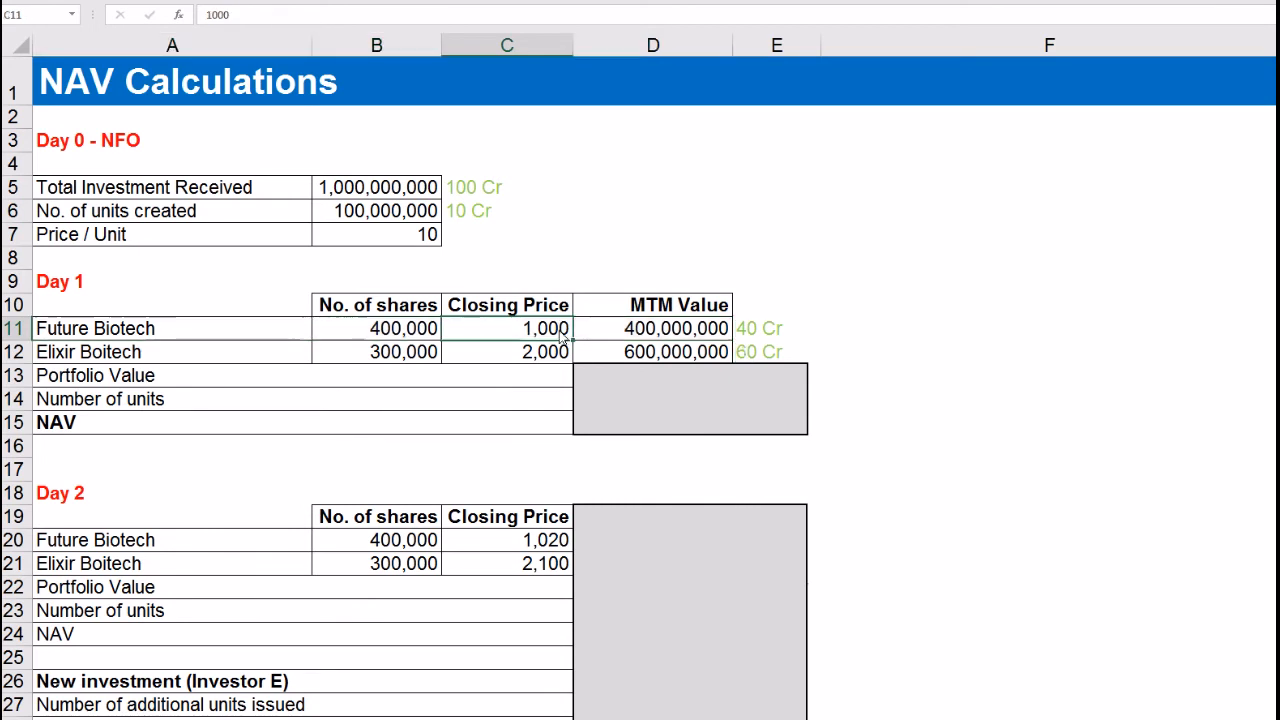
left_click(544, 361)
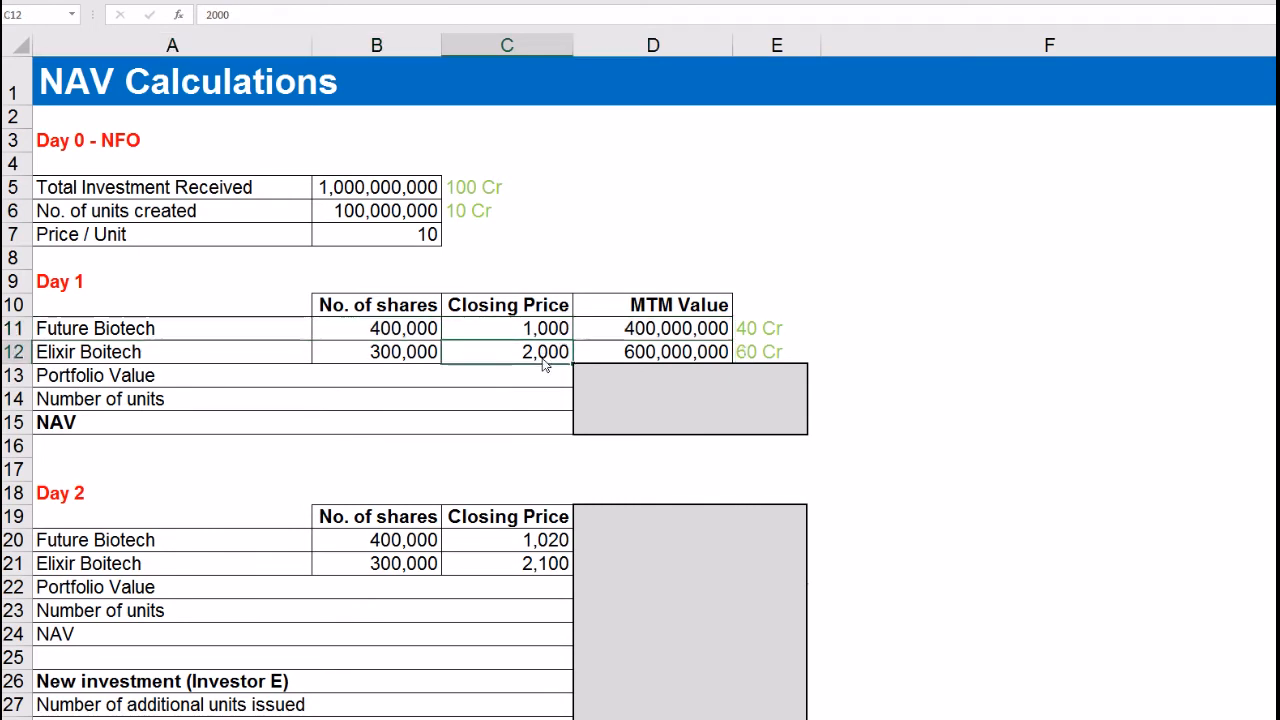
left_click(410, 337)
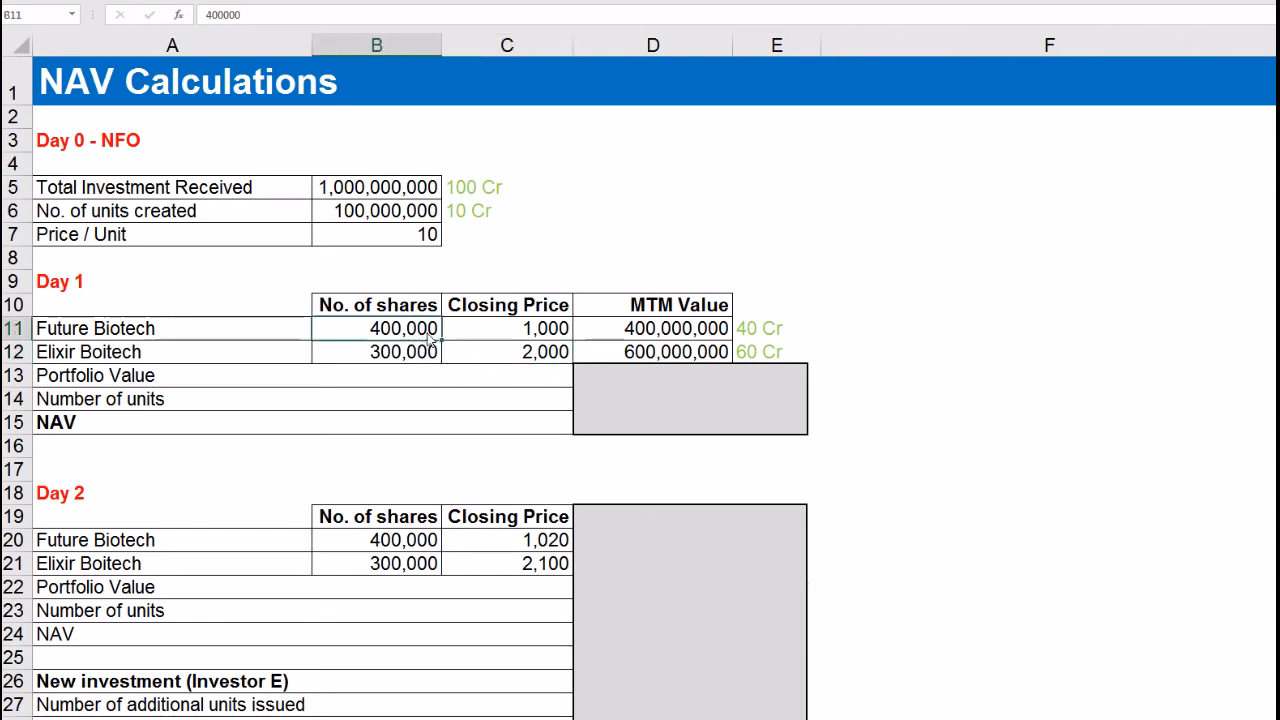
left_click(414, 357)
left_click(150, 358)
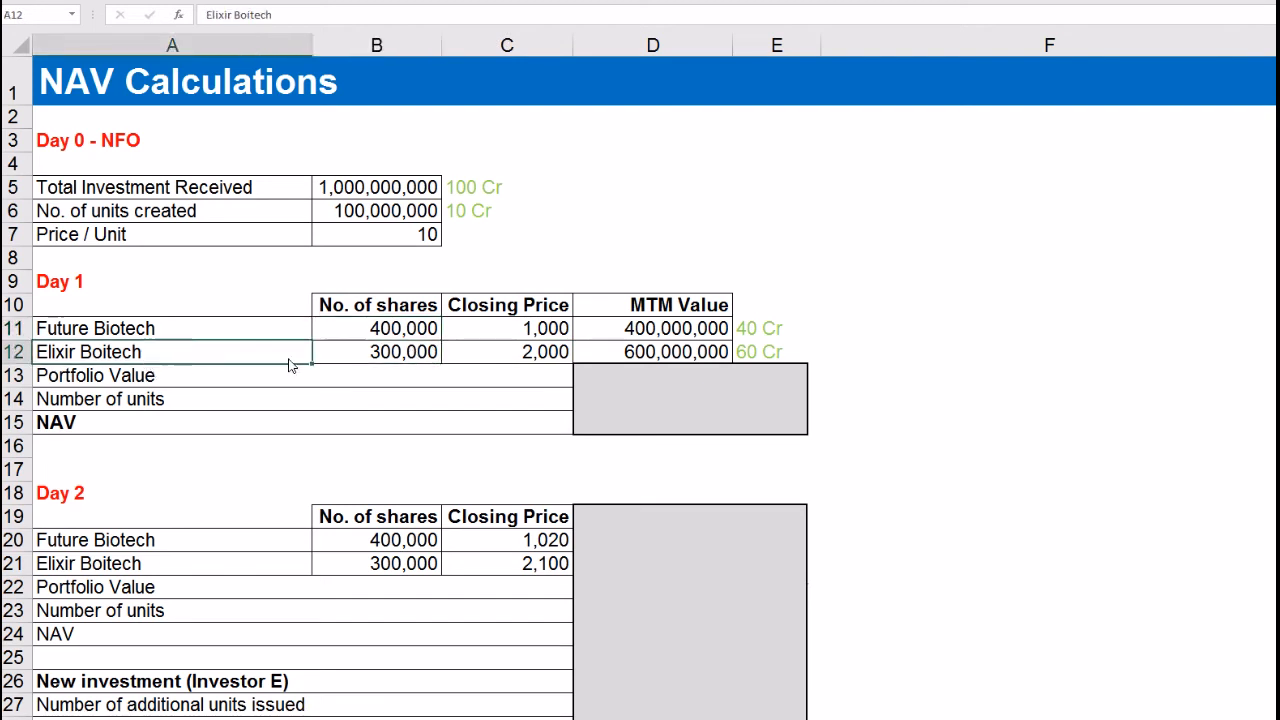
left_click(363, 361)
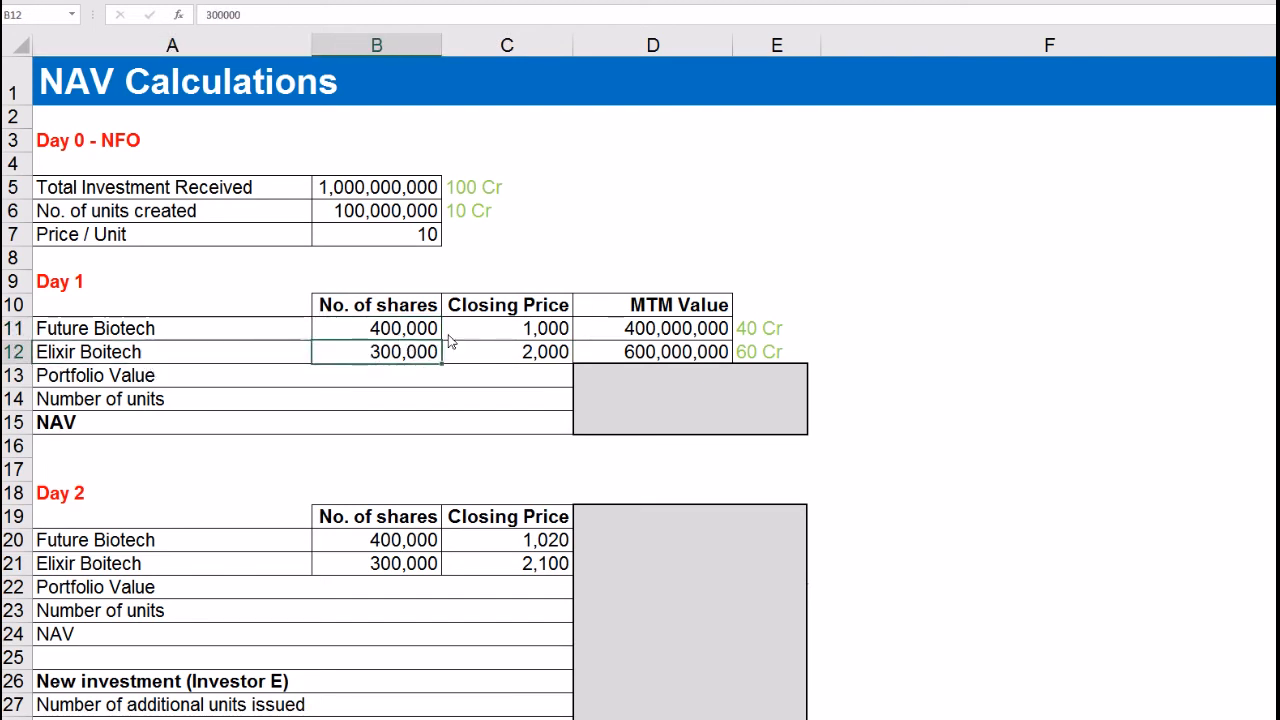
Step: Select both Day 1 closing prices, then recheck each stock's shares and price under the Day 1 heading
left_click_drag(517, 331, 515, 357)
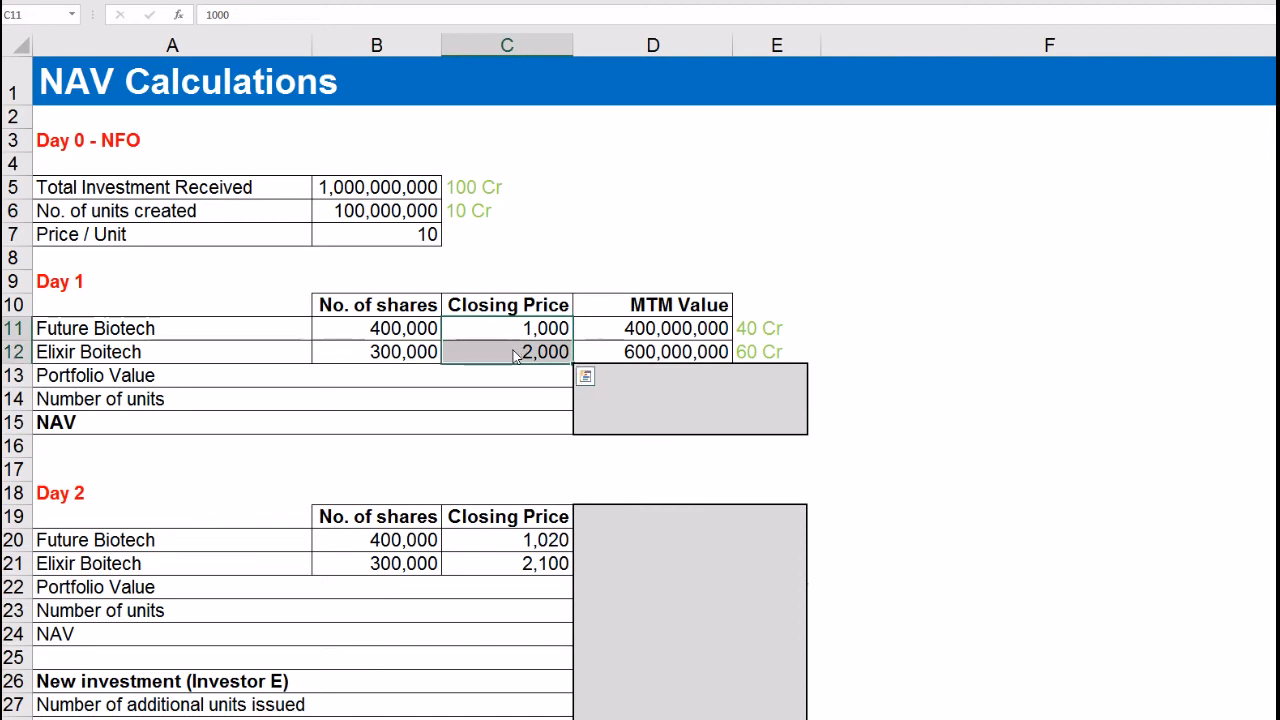
left_click(601, 248)
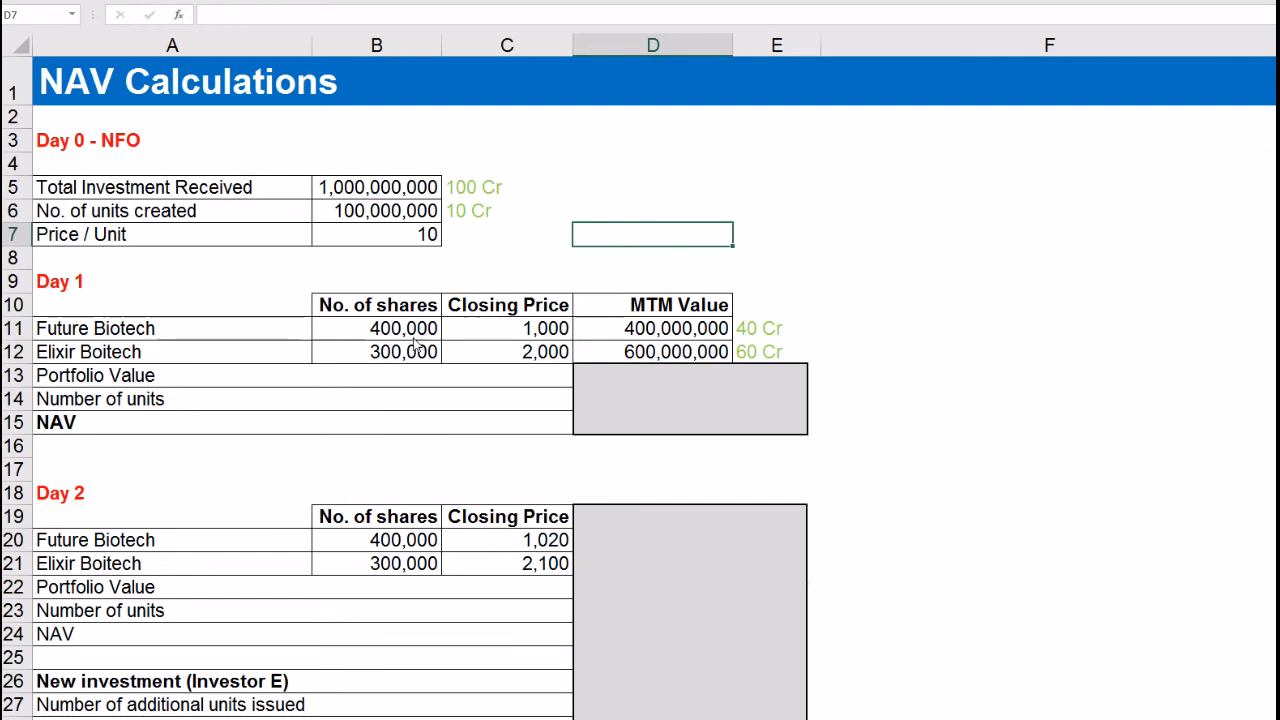
left_click(46, 285)
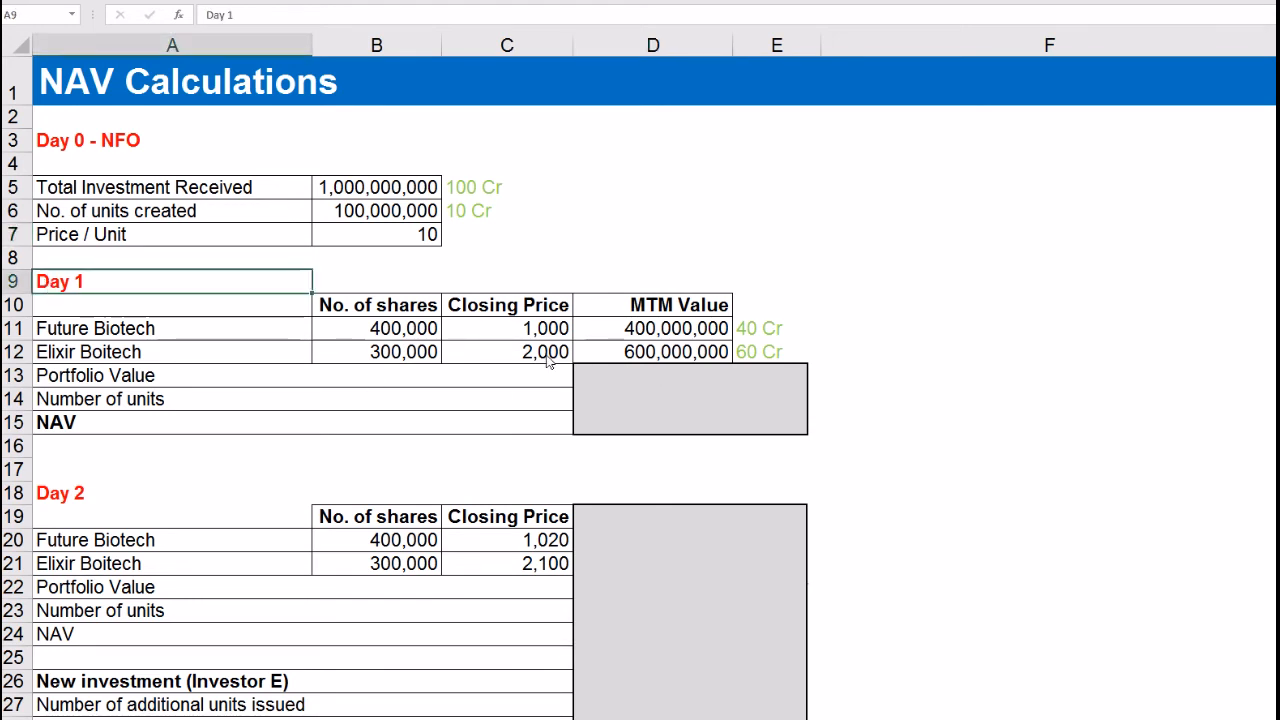
left_click(398, 334)
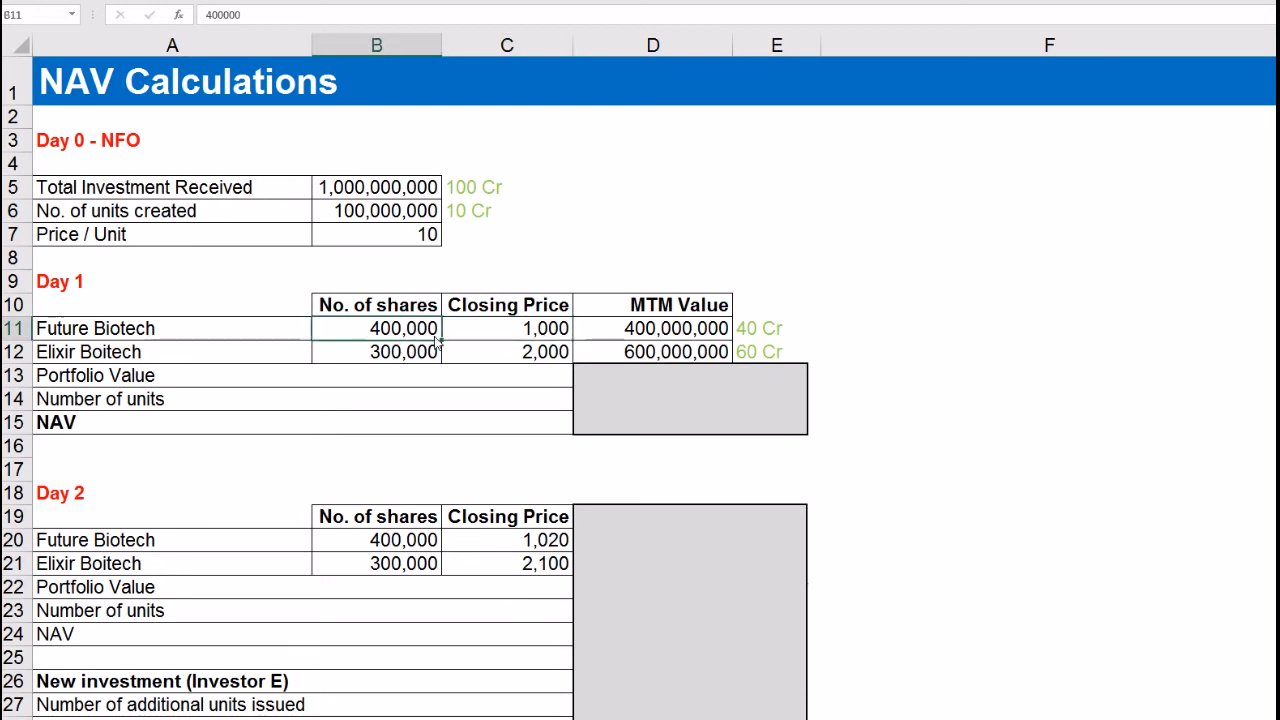
left_click(626, 338)
left_click(545, 358)
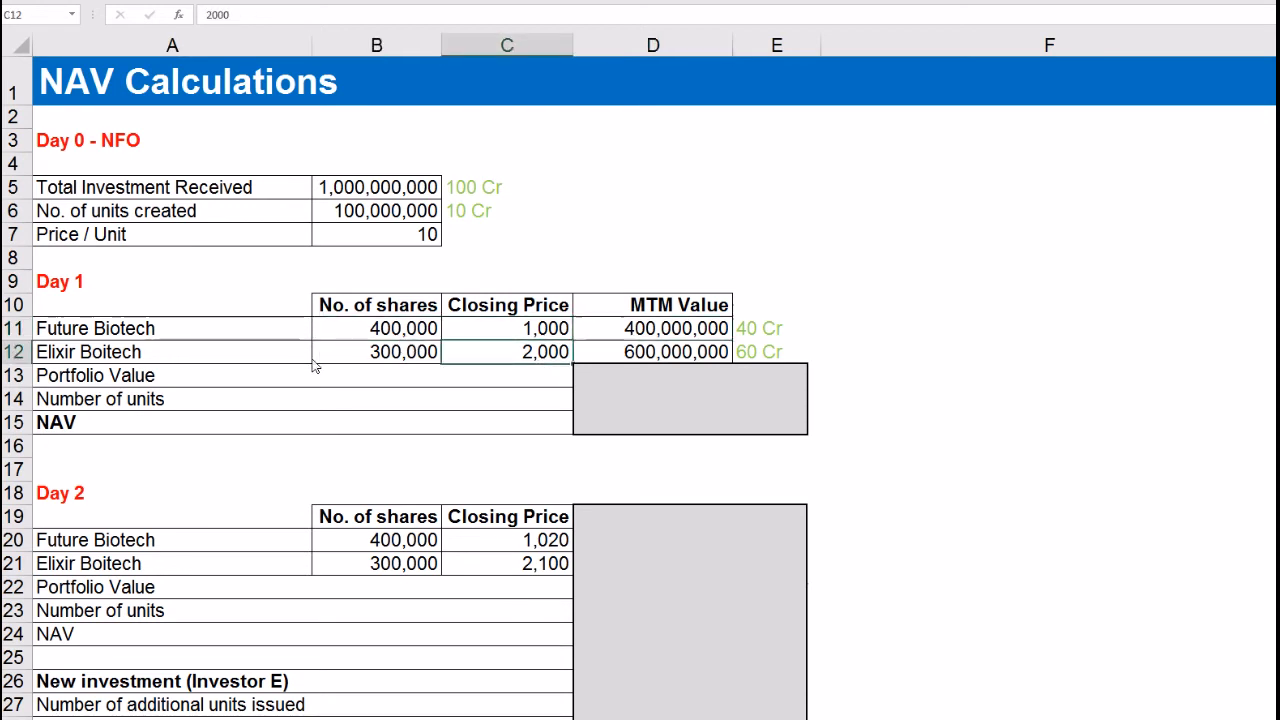
left_click(368, 360)
Step: Shrink and then delete the grey cover to reveal Day 1 portfolio value, units and NAV
left_click(665, 376)
left_click_drag(688, 365, 690, 387)
left_click(942, 430)
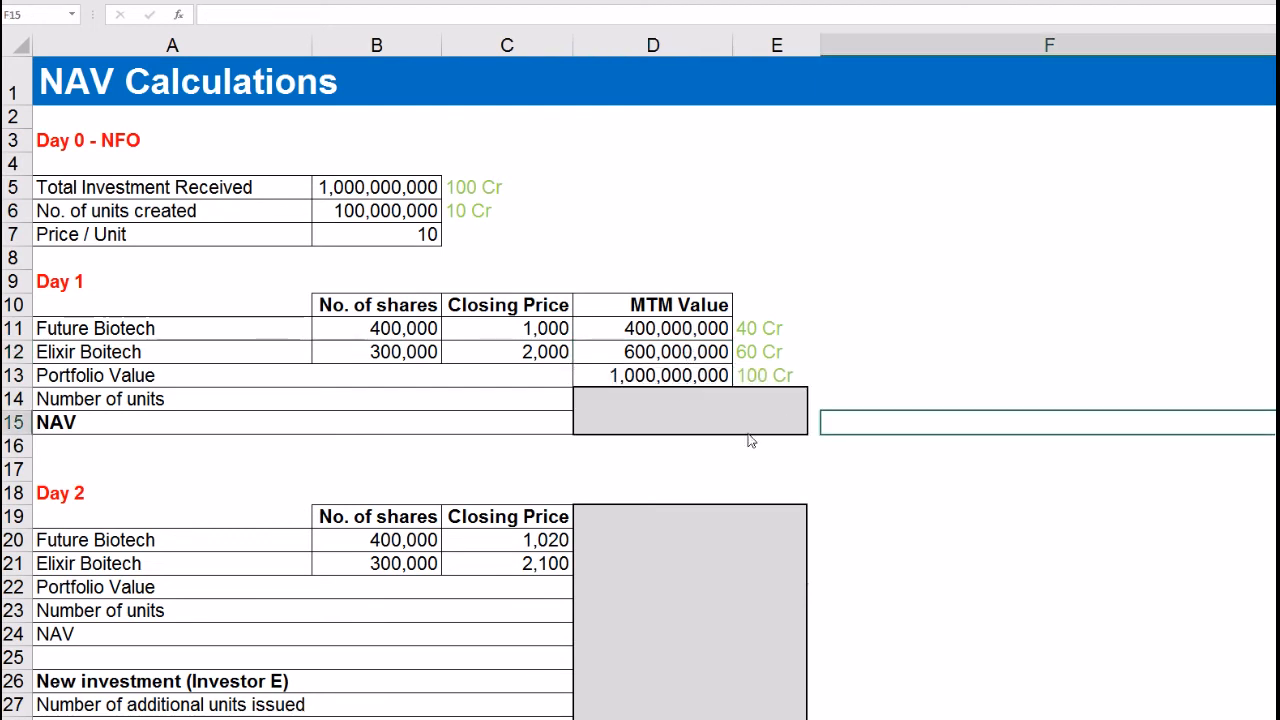
left_click(300, 410)
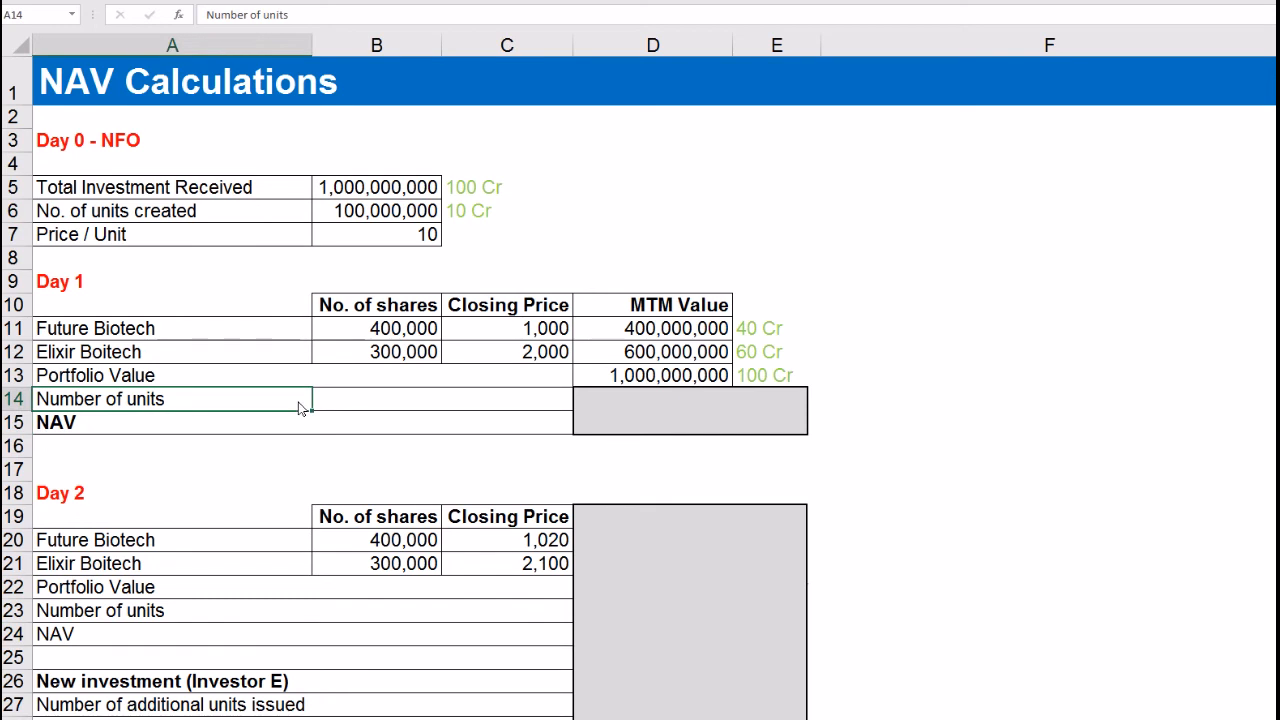
left_click(647, 410)
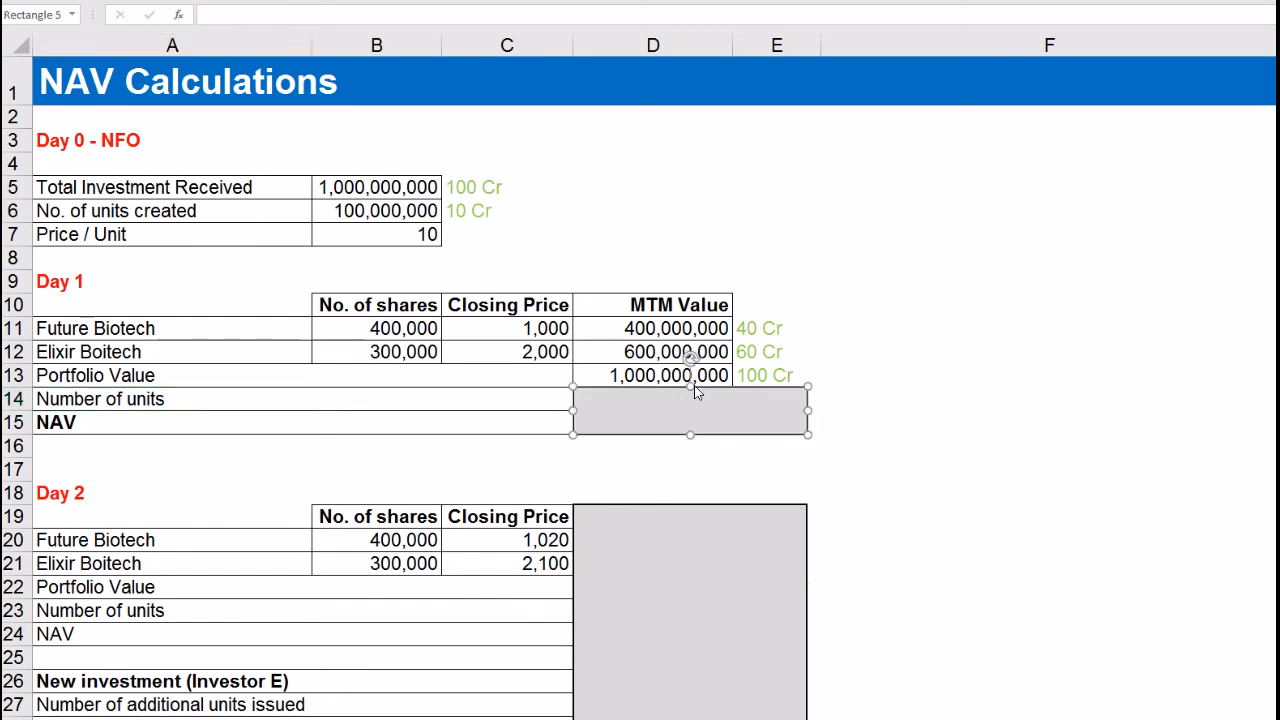
left_click_drag(696, 398, 695, 427)
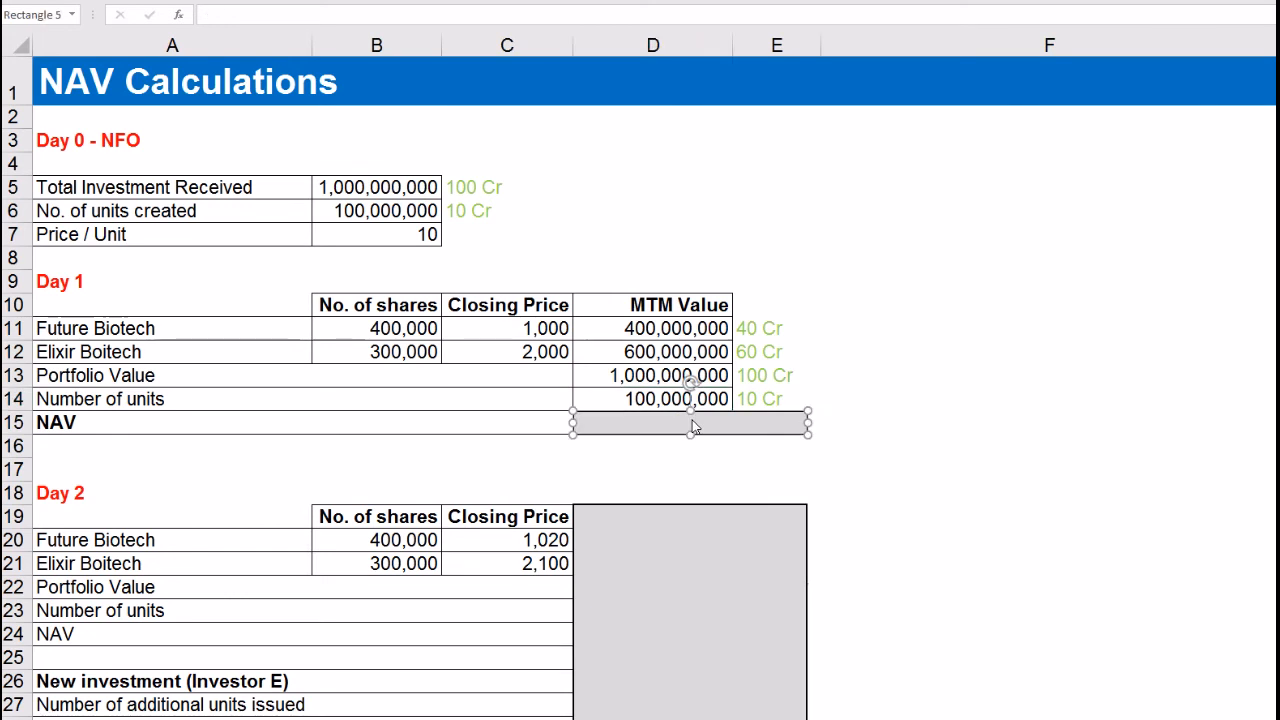
key("Delete")
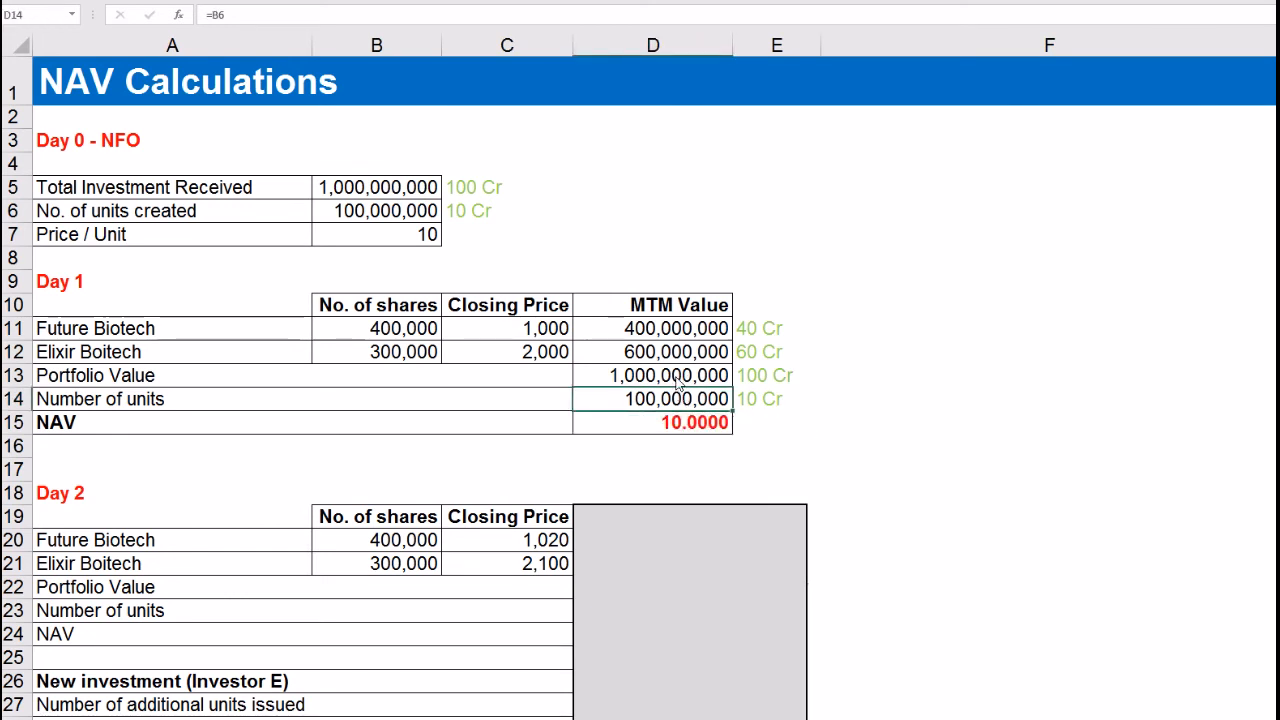
Step: Confirm the Day 1 NAV formula =D13/D14, giving 10.0000
left_click_drag(678, 380, 679, 400)
left_click(684, 426)
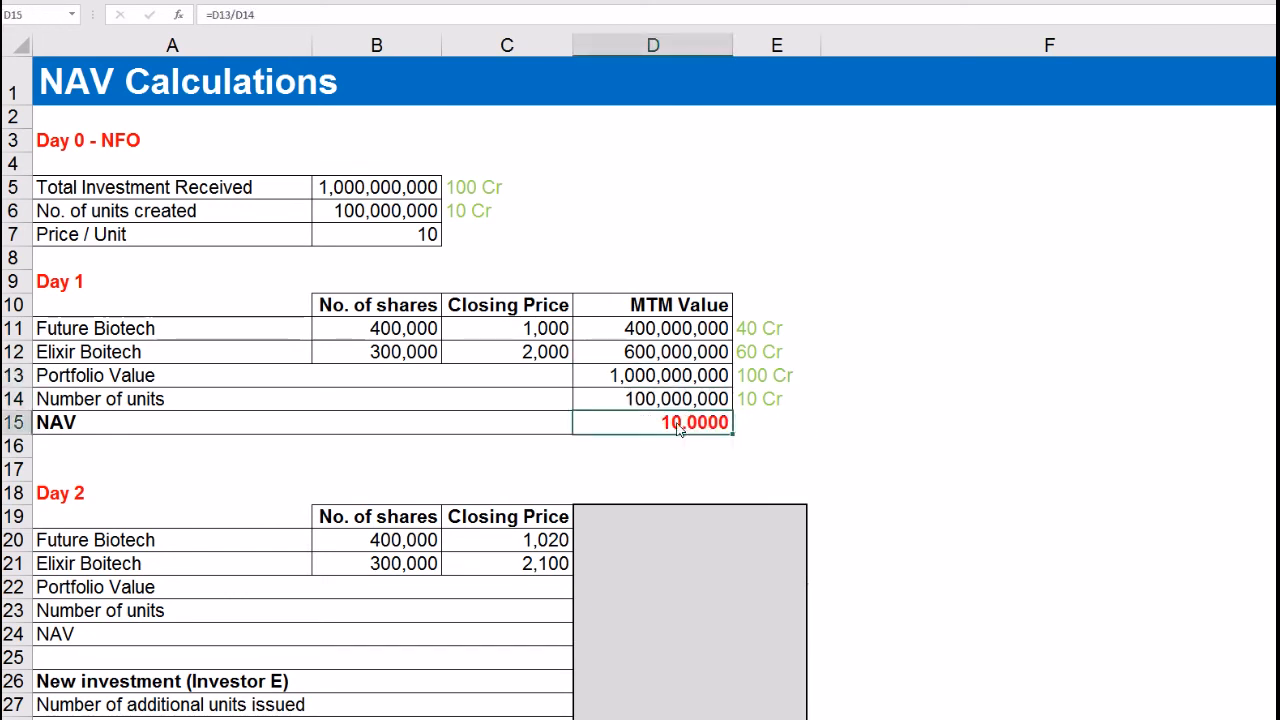
left_click(313, 20)
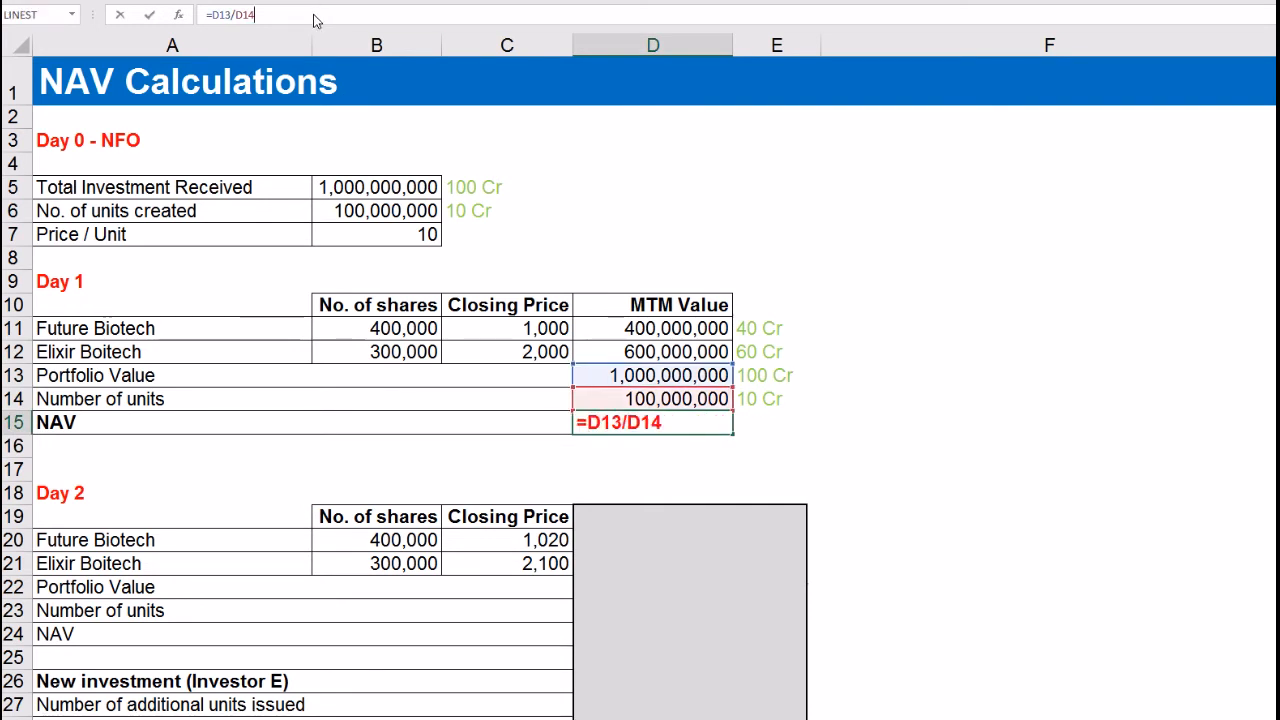
key("Return")
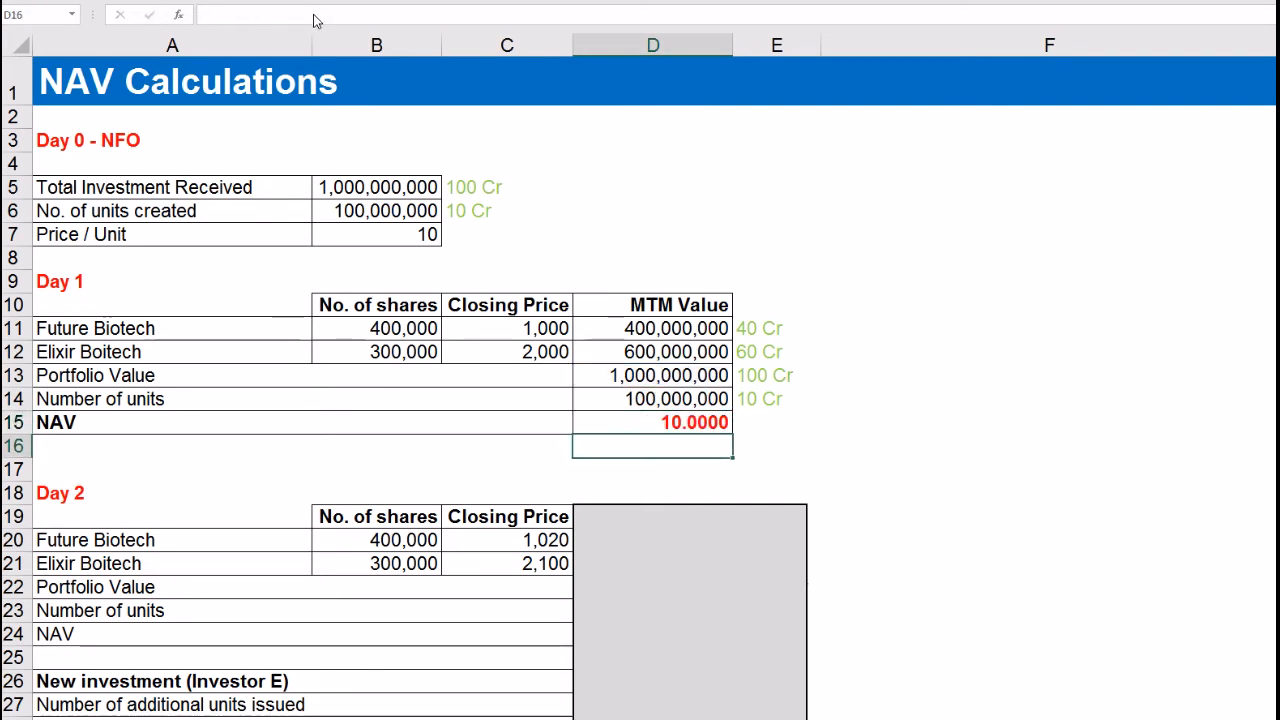
left_click(607, 428)
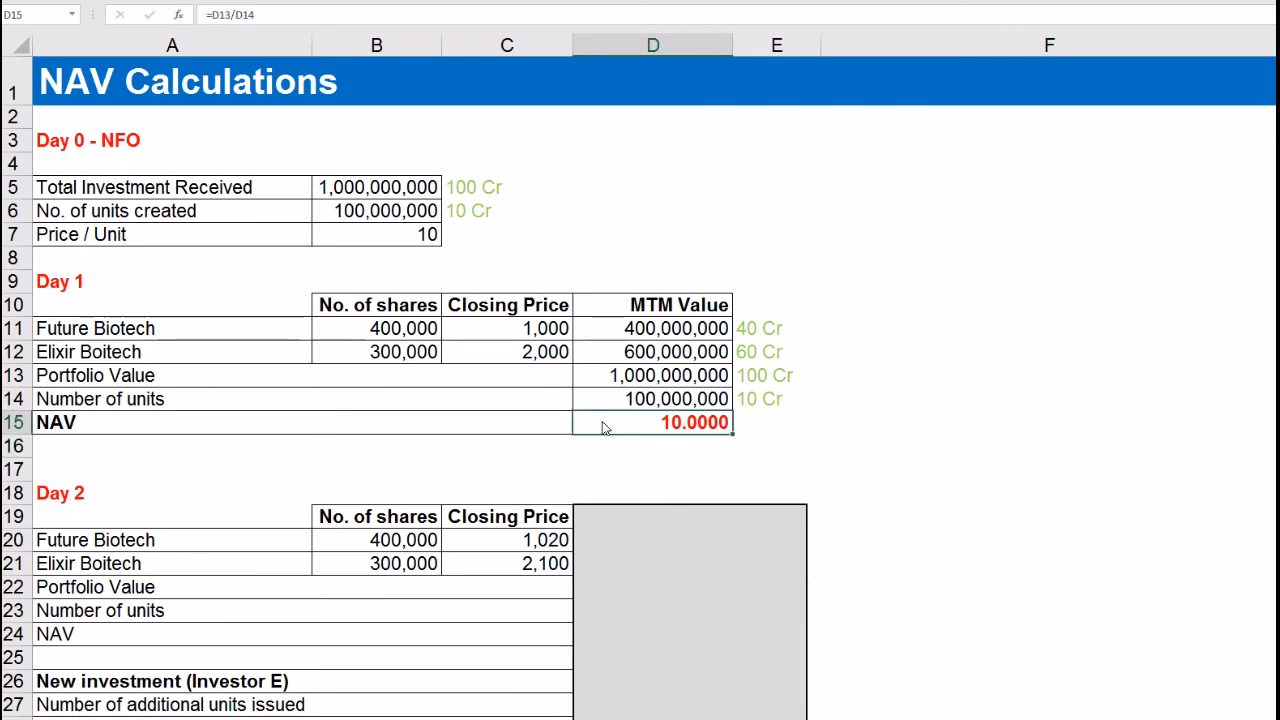
left_click(428, 243)
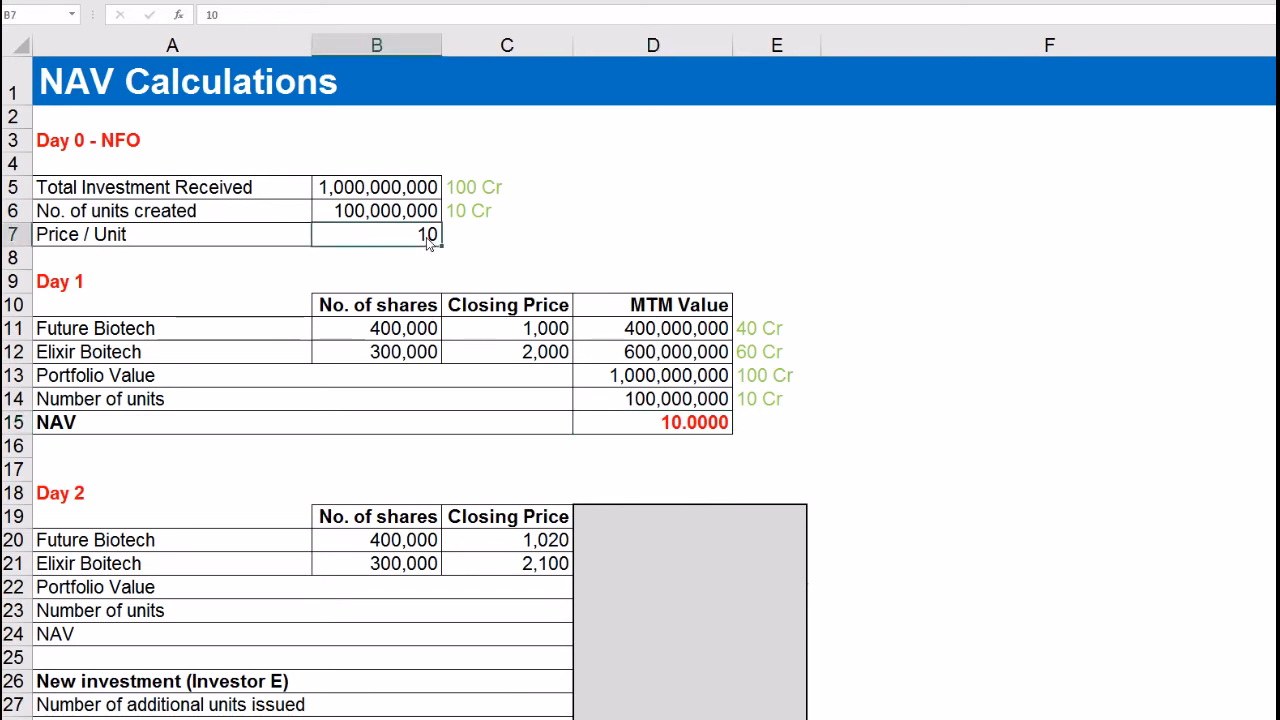
left_click(657, 425)
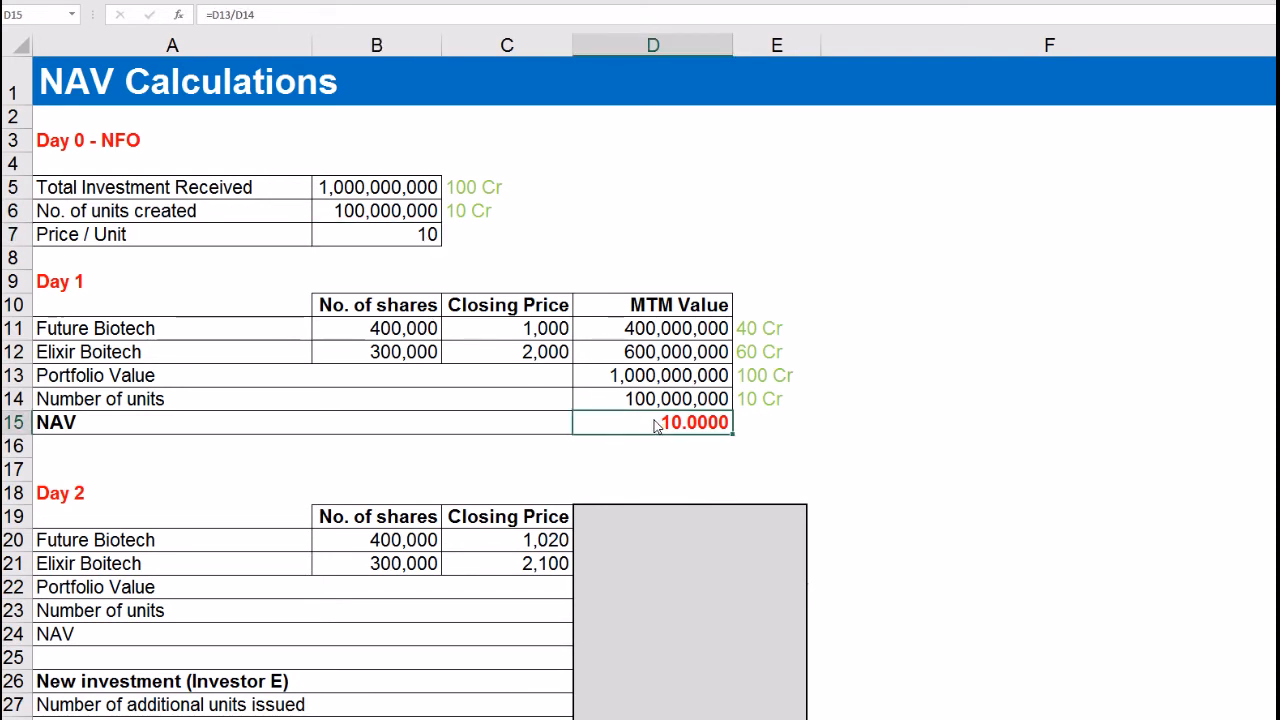
left_click_drag(531, 333, 530, 358)
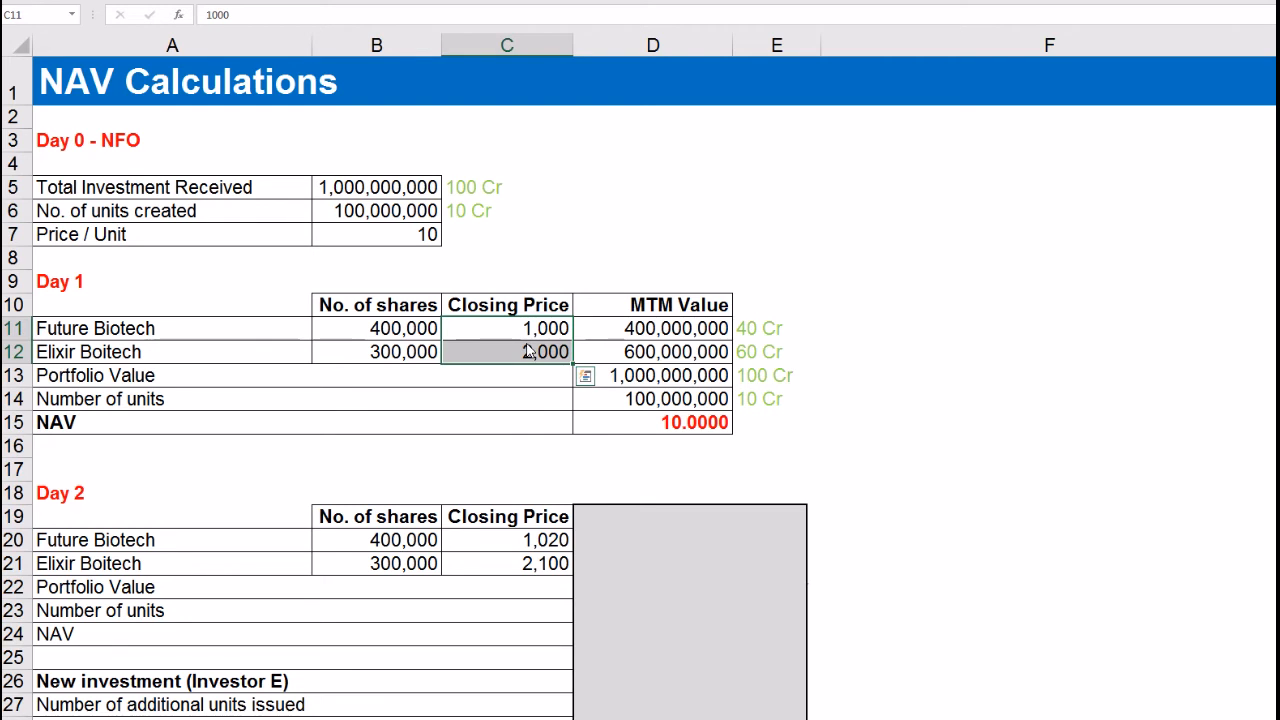
left_click(644, 382)
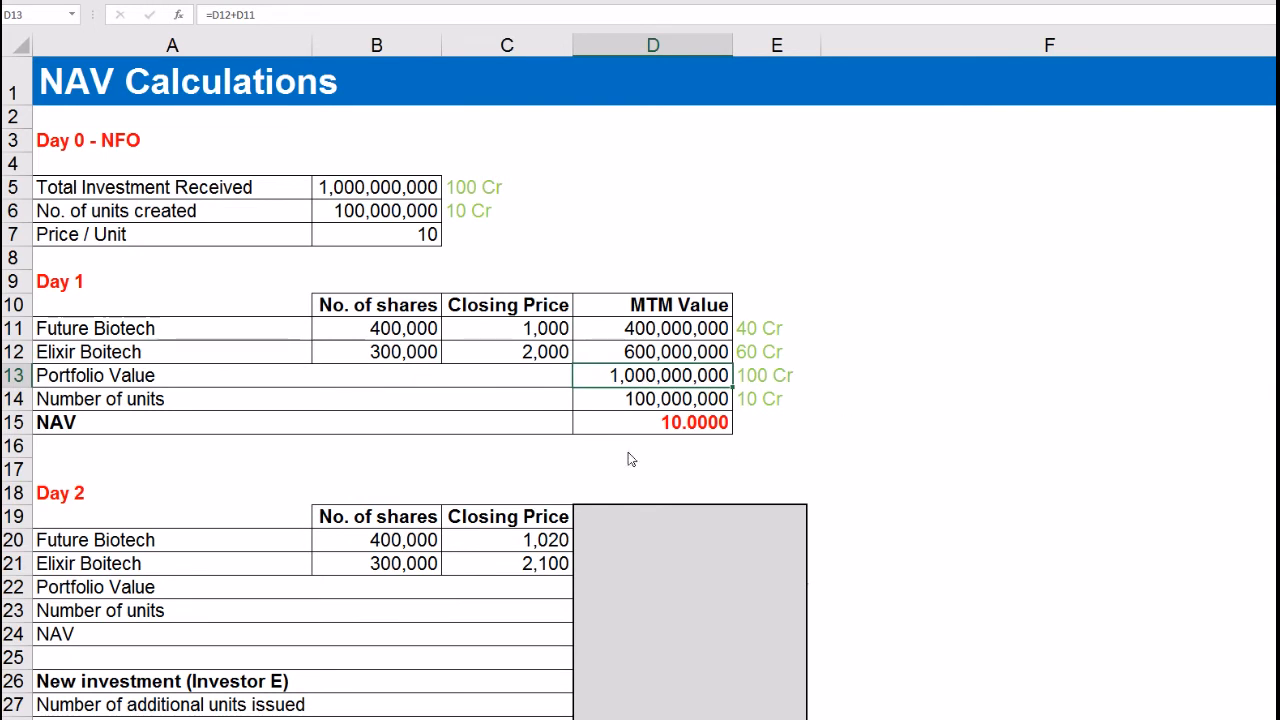
left_click(653, 431)
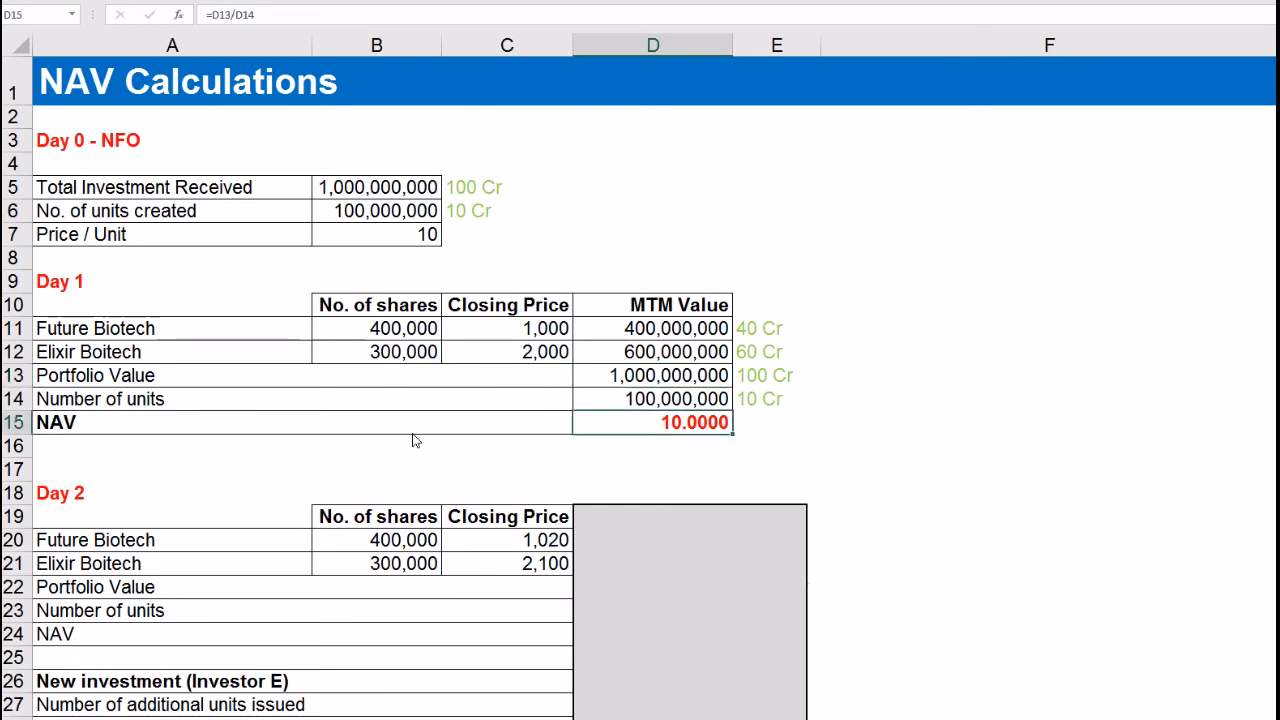
left_click(72, 432)
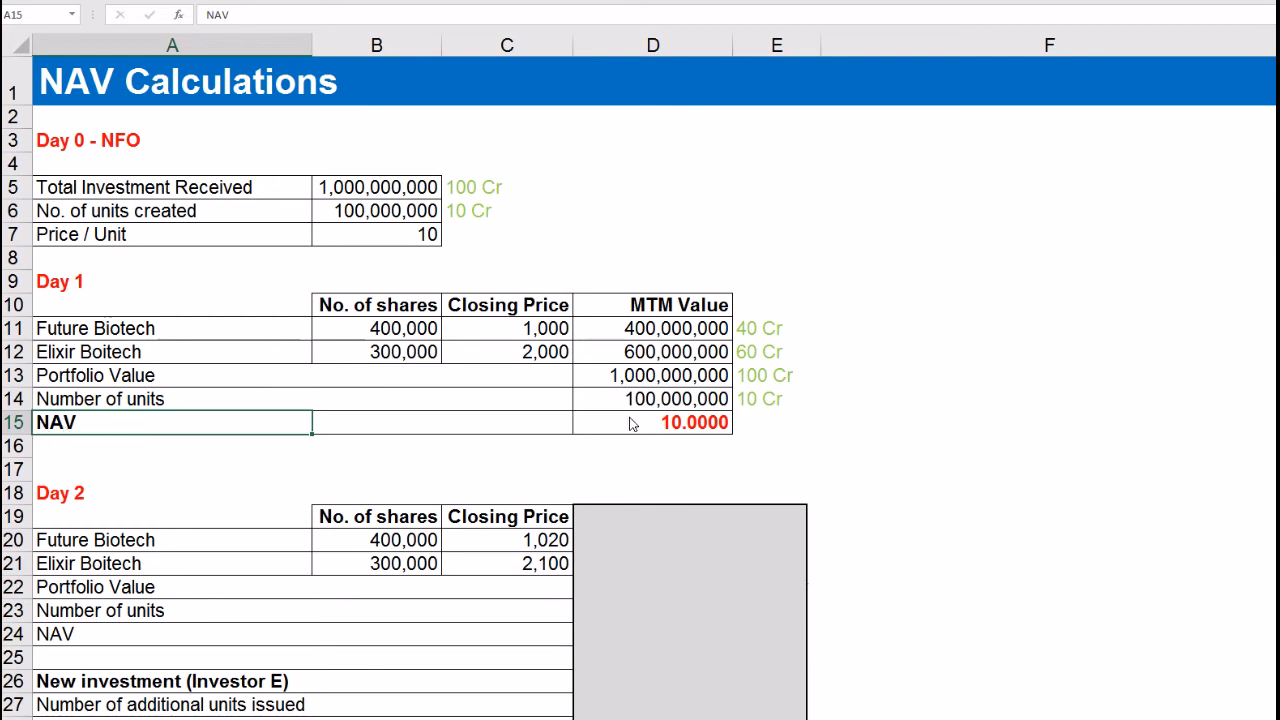
left_click(66, 286)
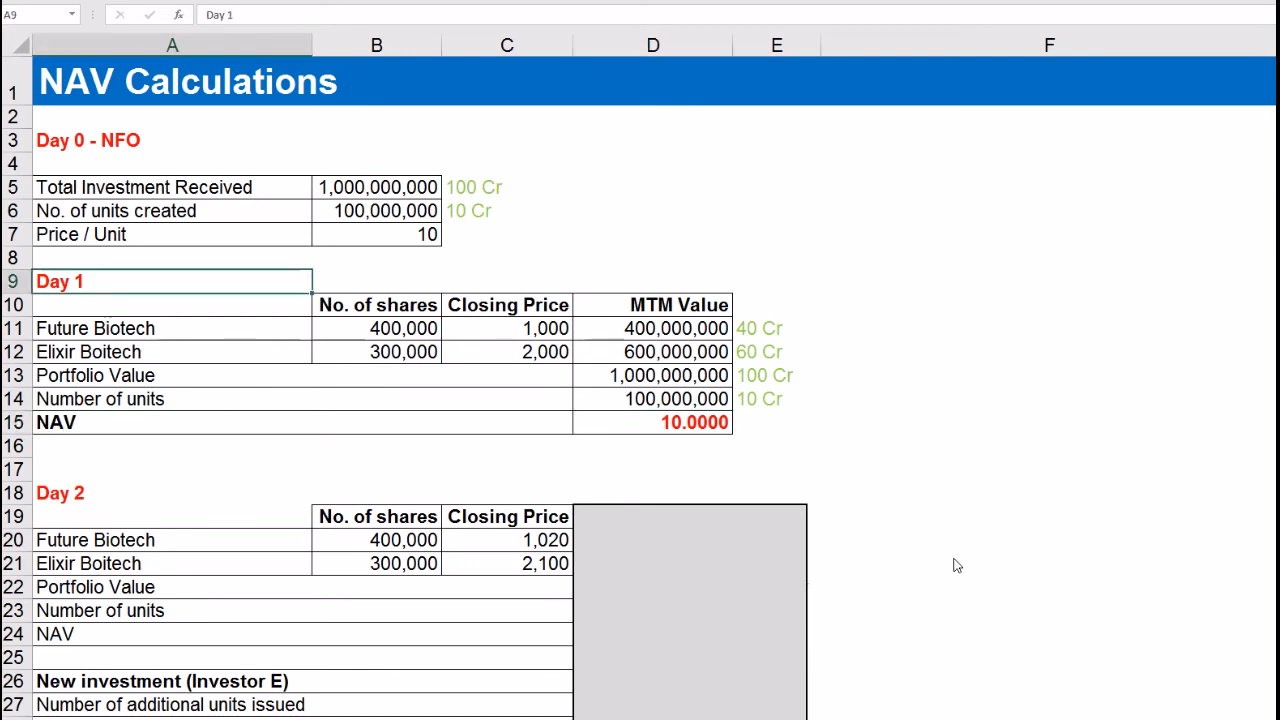
left_click(950, 562)
left_click(689, 476)
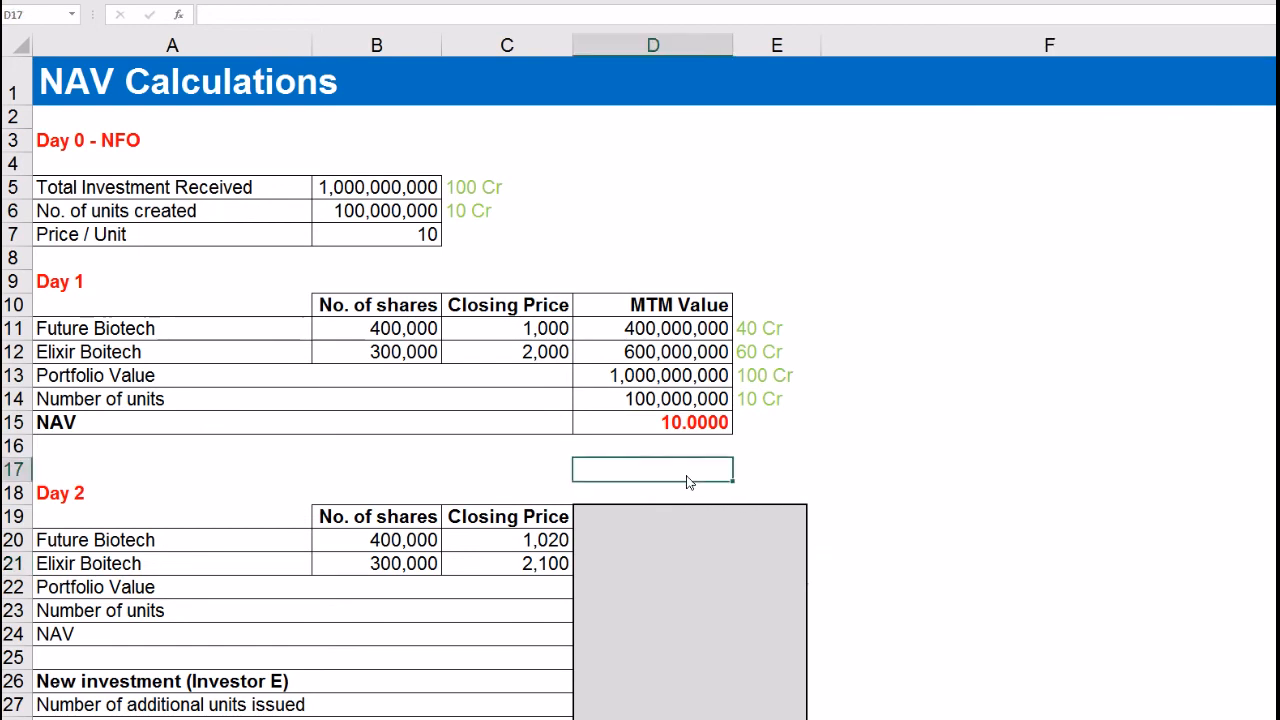
left_click(308, 524)
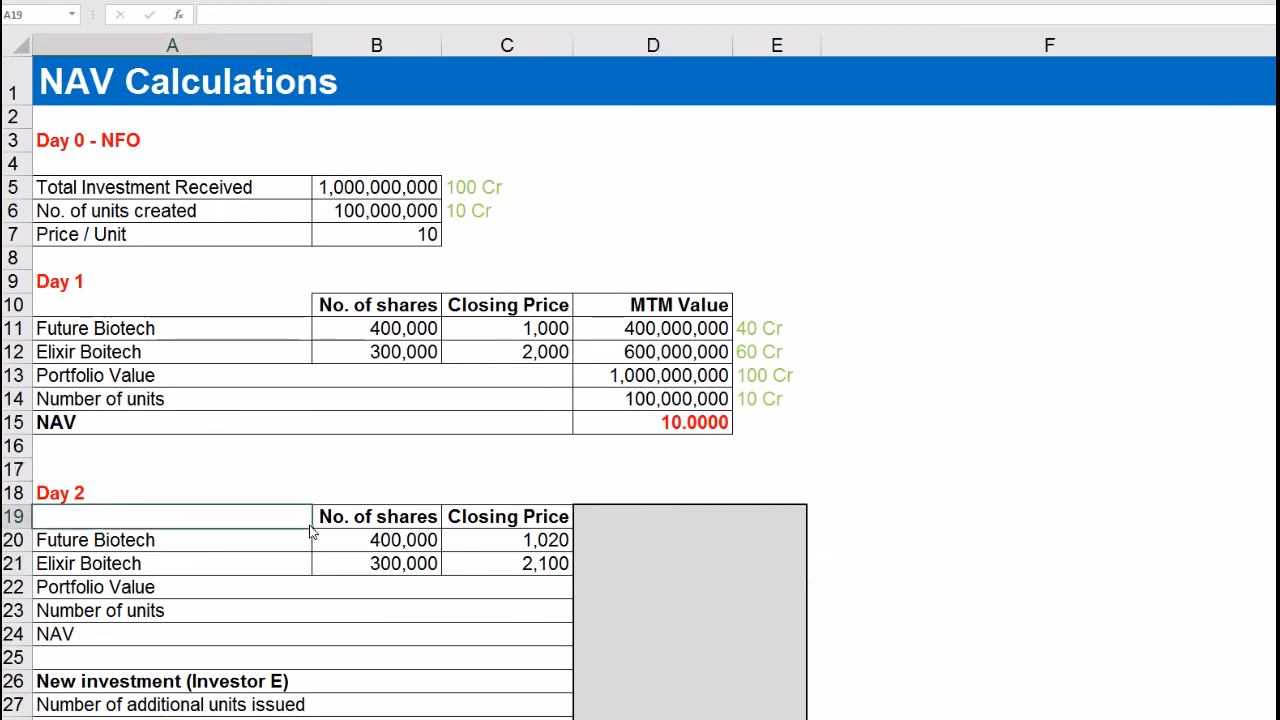
key("Down")
key("Down")
key("Down")
key("Down")
key("Down")
key("Down")
key("Down")
key("Down")
key("Down")
key("Down")
key("Down")
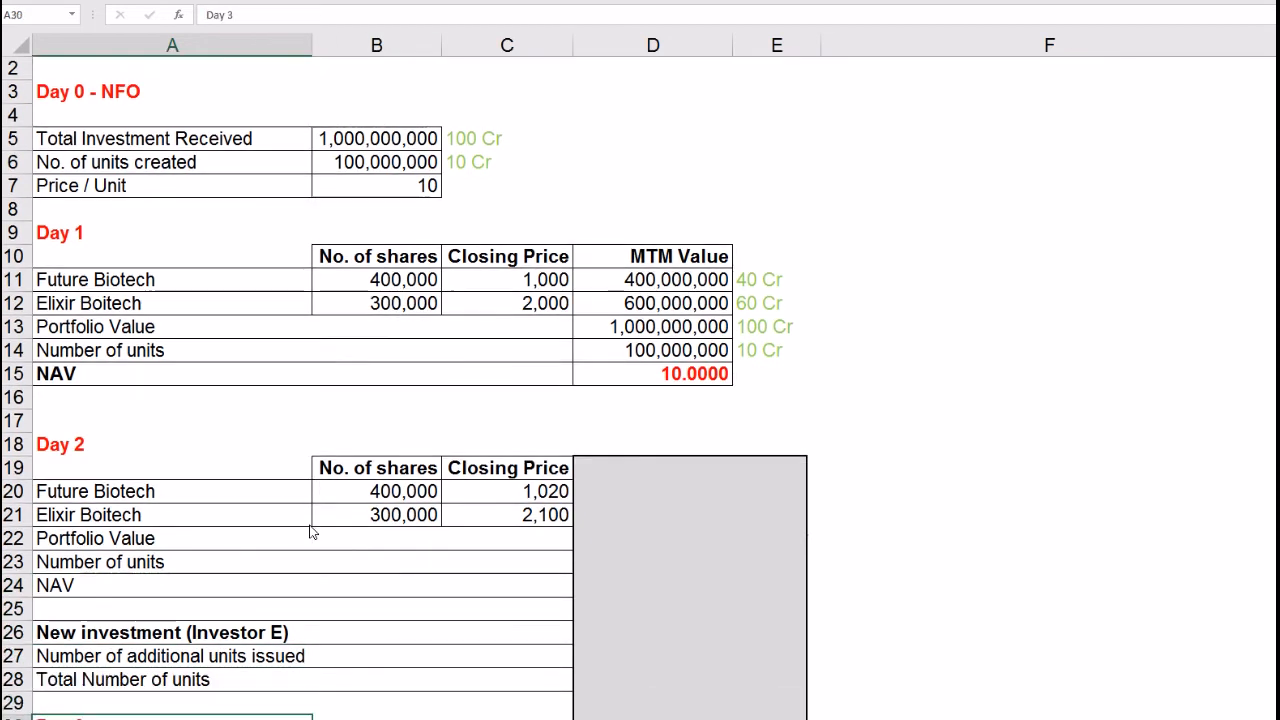
key("Down")
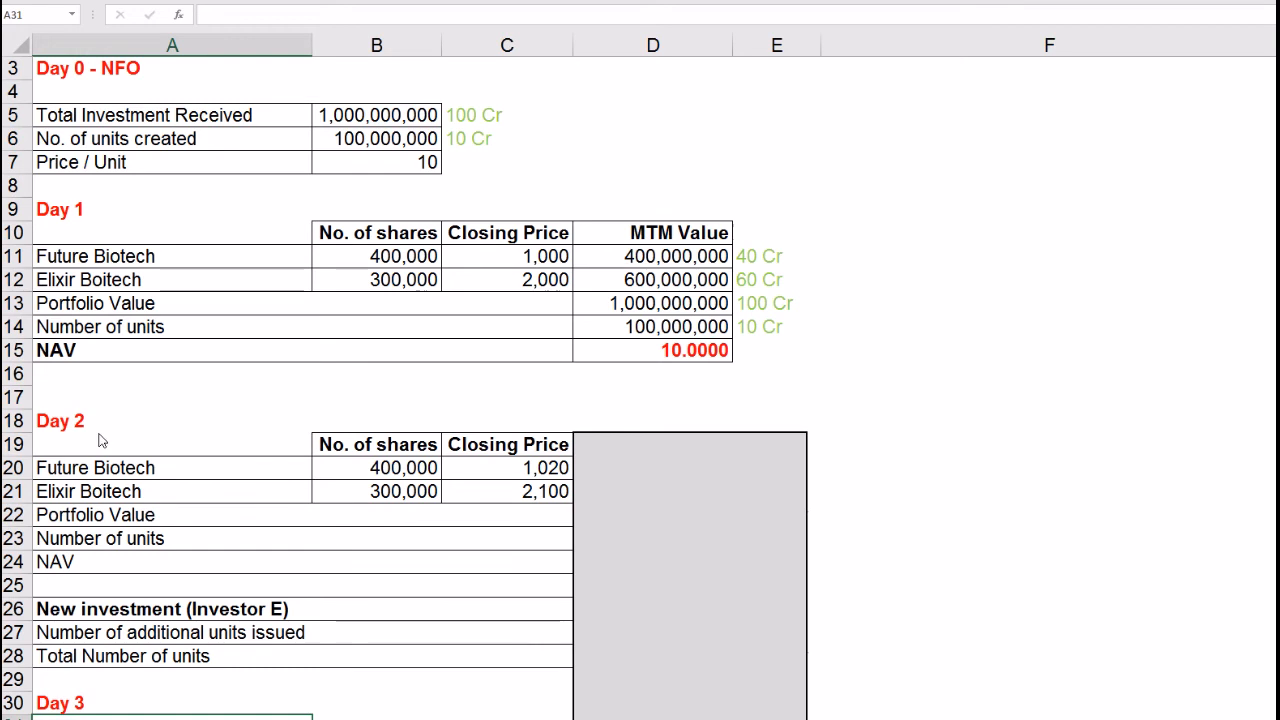
left_click(146, 420)
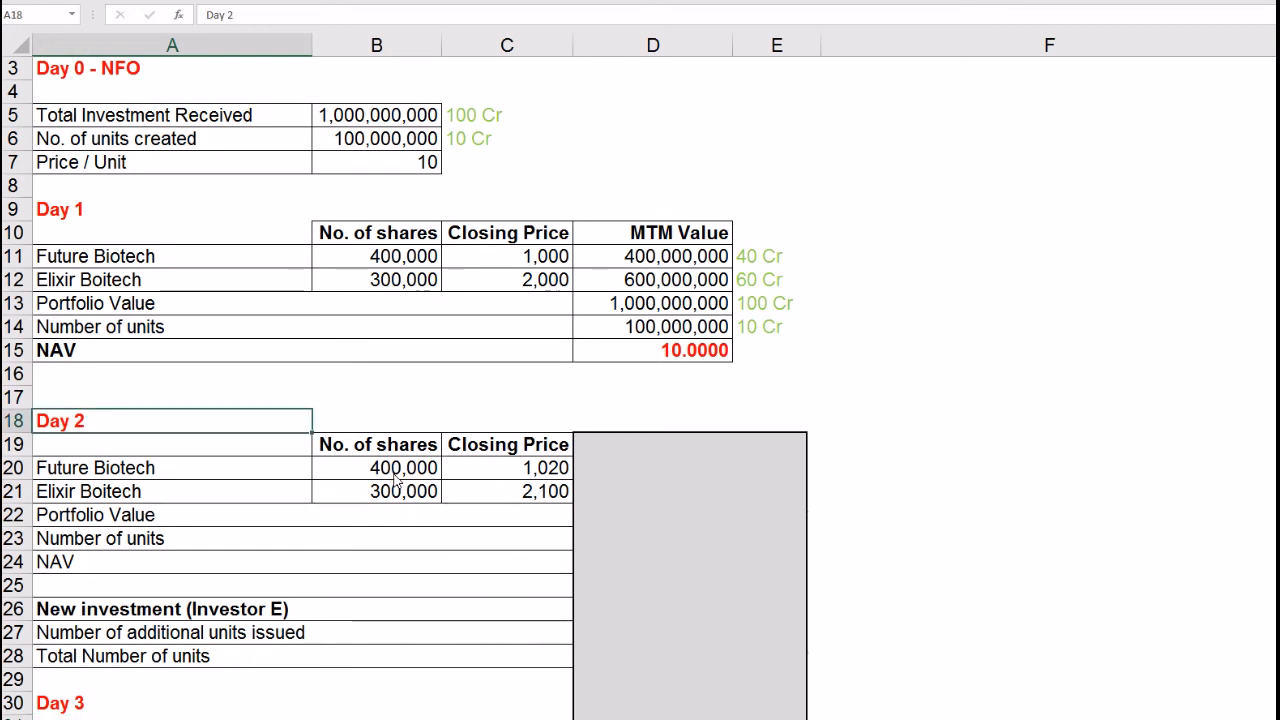
left_click(302, 474)
left_click_drag(320, 472, 487, 462)
left_click(497, 478)
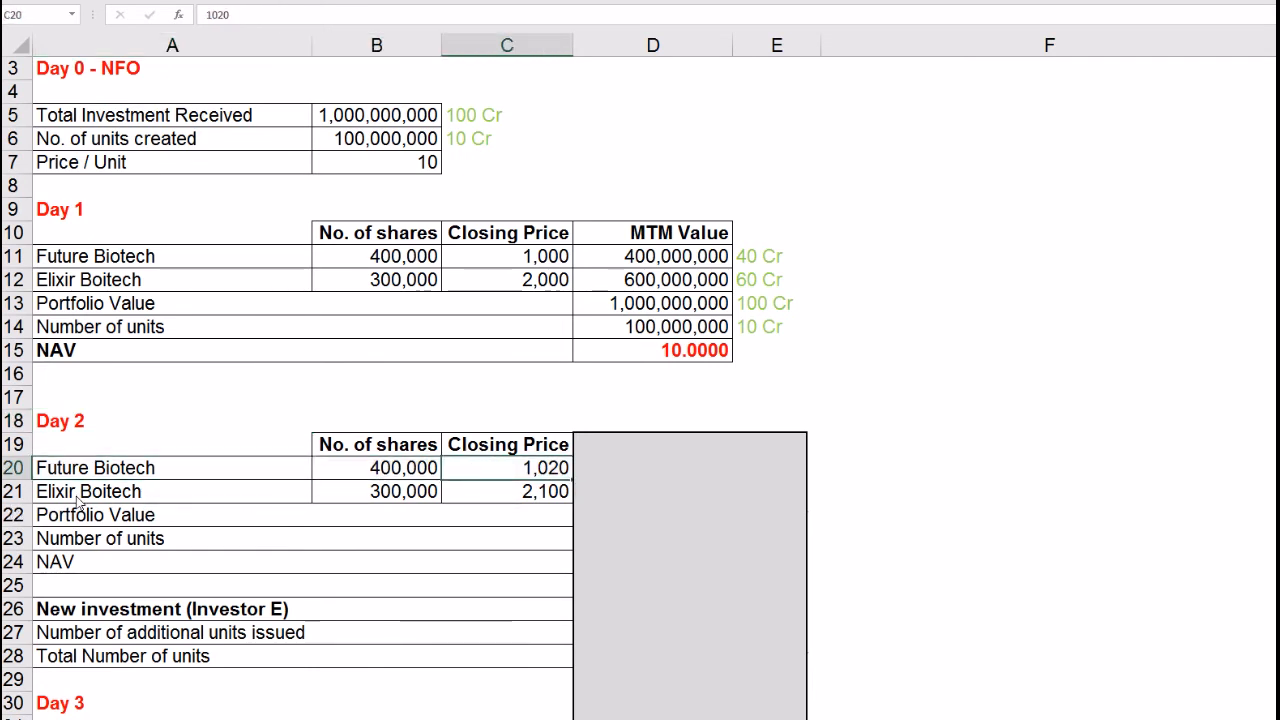
left_click(77, 497)
left_click(494, 496)
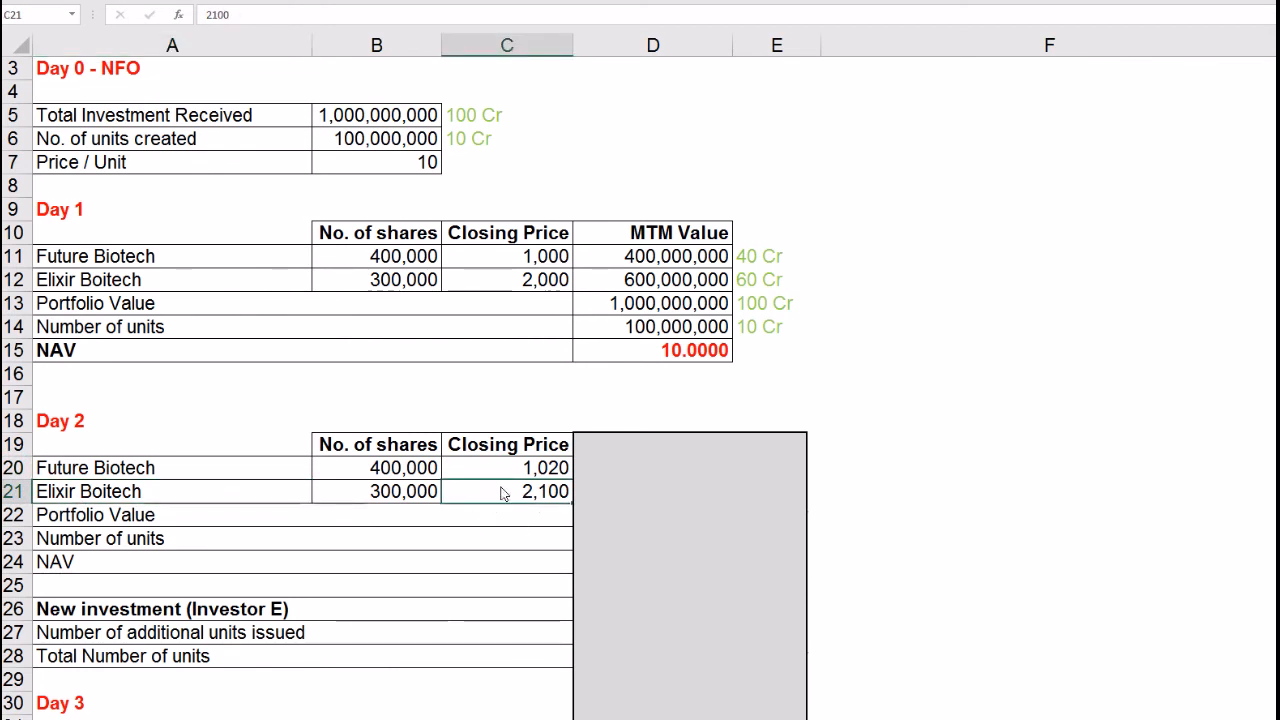
left_click_drag(512, 474, 514, 488)
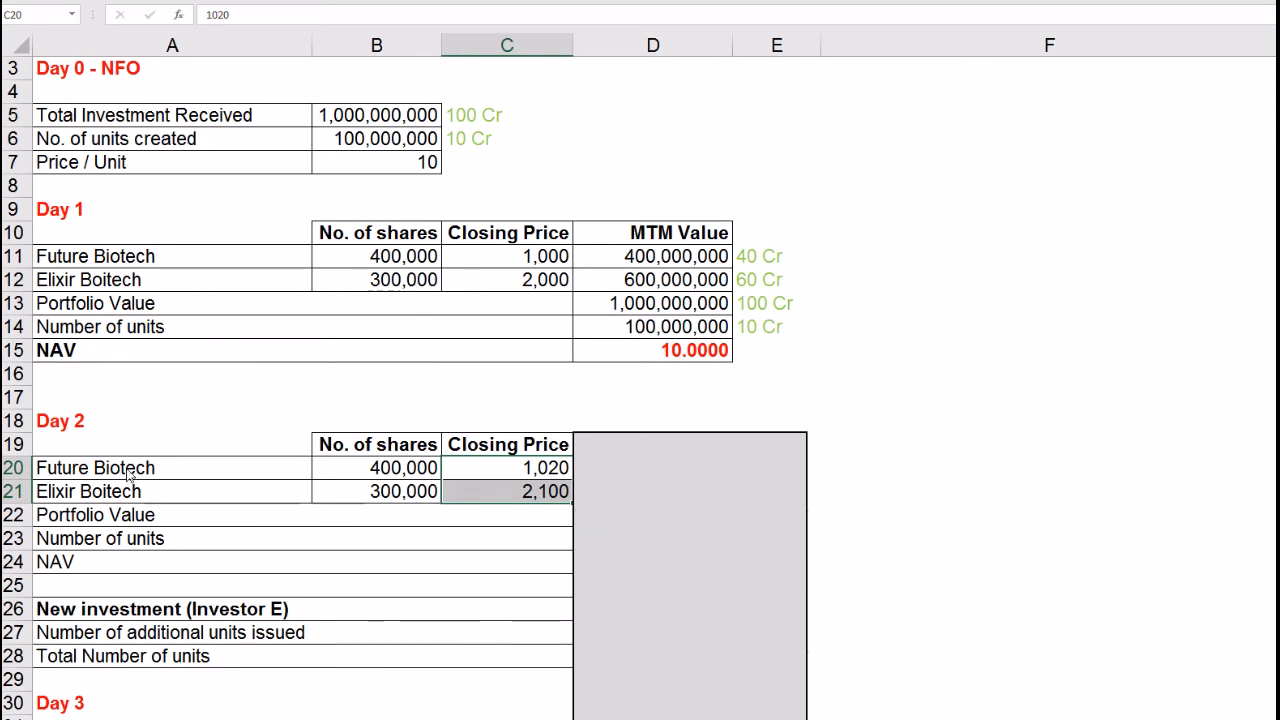
left_click(82, 425)
left_click(70, 355)
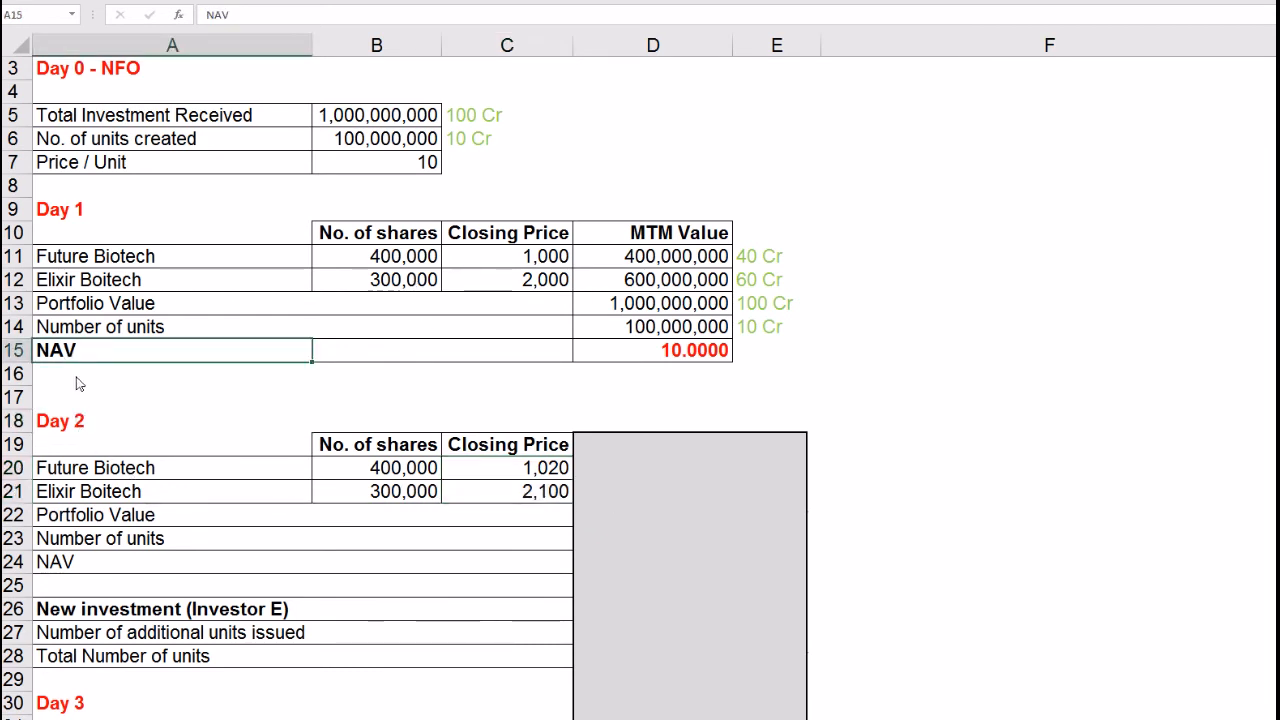
left_click(84, 423)
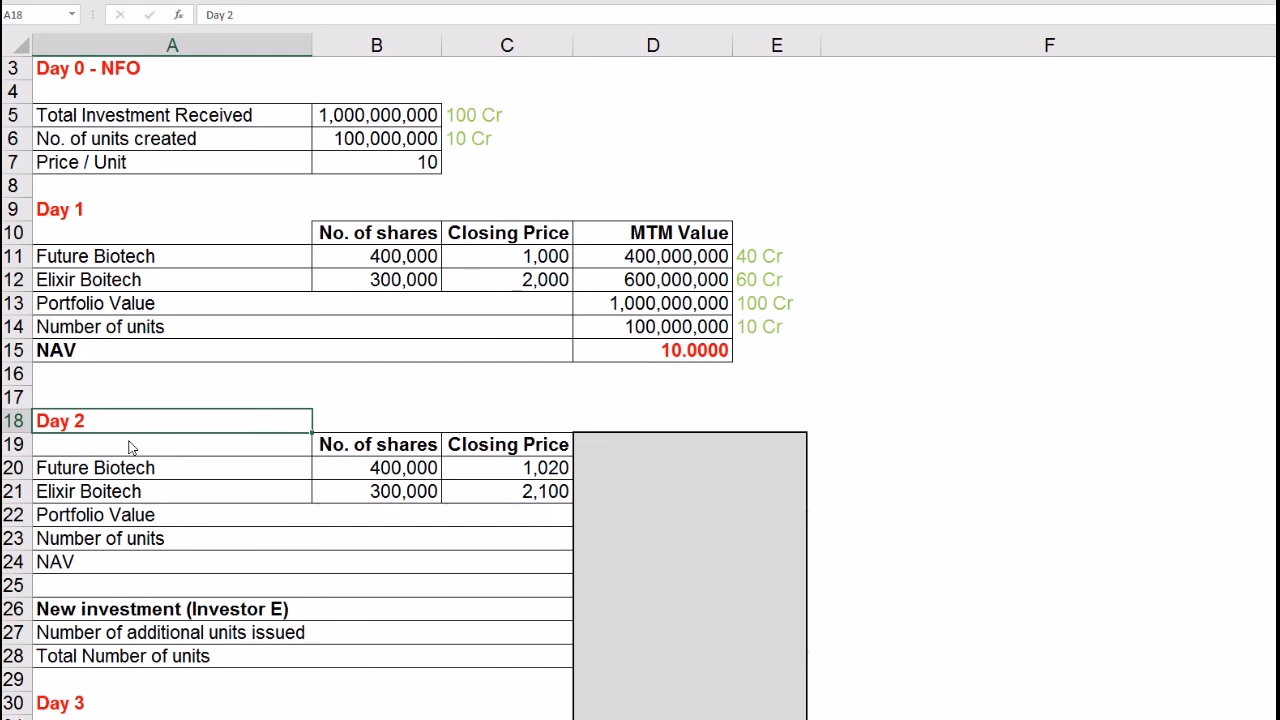
Step: Uncover the Day 2 MTM values and check Future Biotech's MTM and crore formulas
left_click(654, 526)
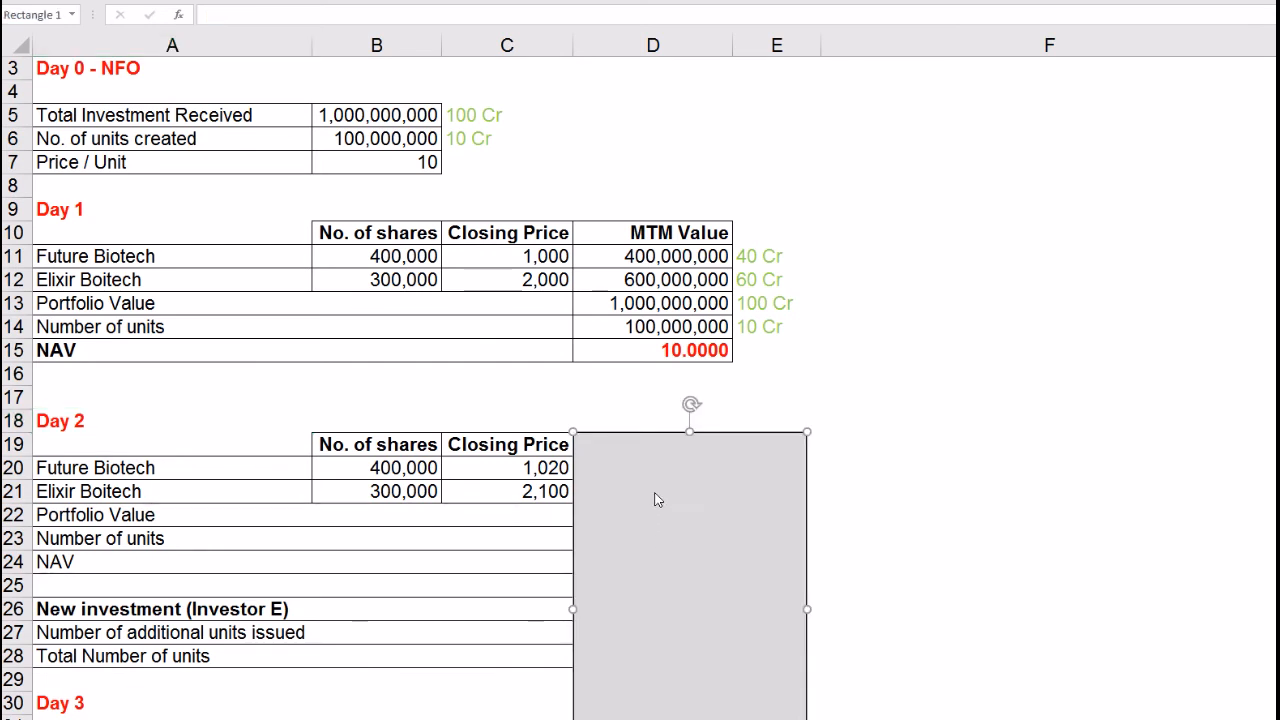
left_click_drag(690, 433, 697, 535)
left_click(685, 472)
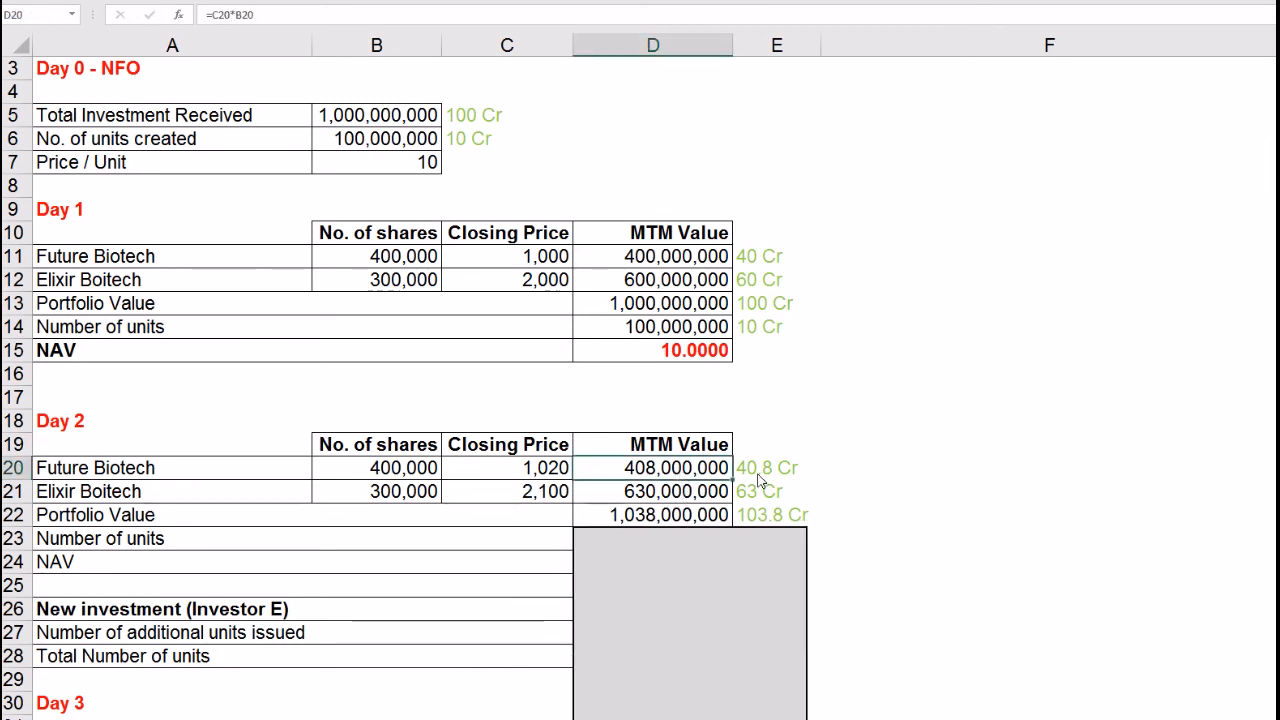
left_click_drag(432, 474, 775, 478)
left_click(774, 478)
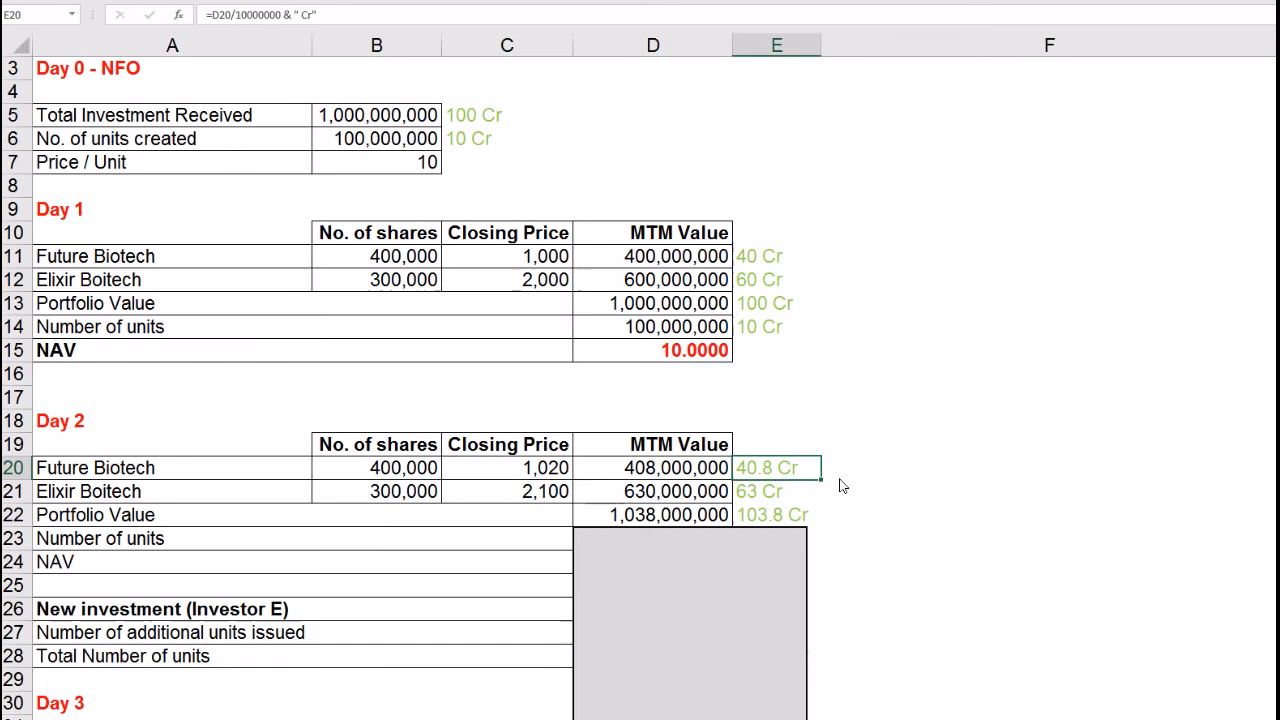
left_click(208, 477)
left_click(755, 477)
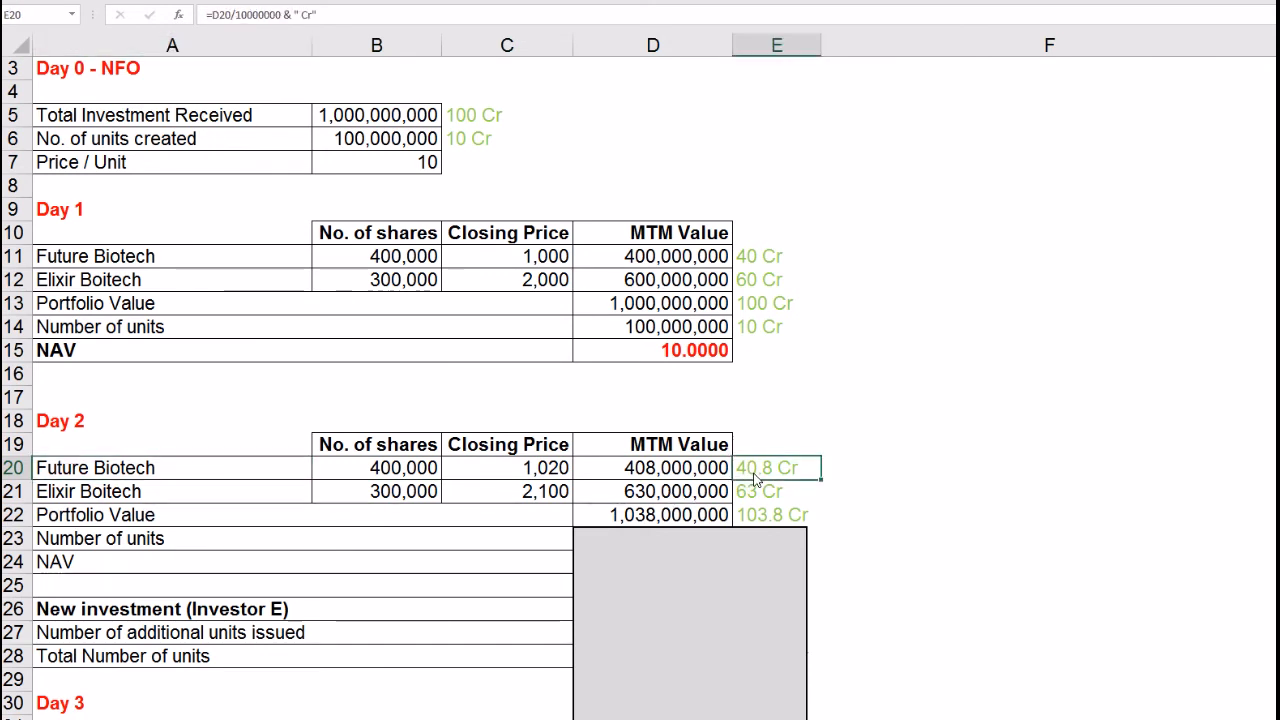
Step: Check Elixir Boitech's MTM formula and the Day 2 portfolio value sum of 1,038,000,000
left_click_drag(392, 506, 507, 502)
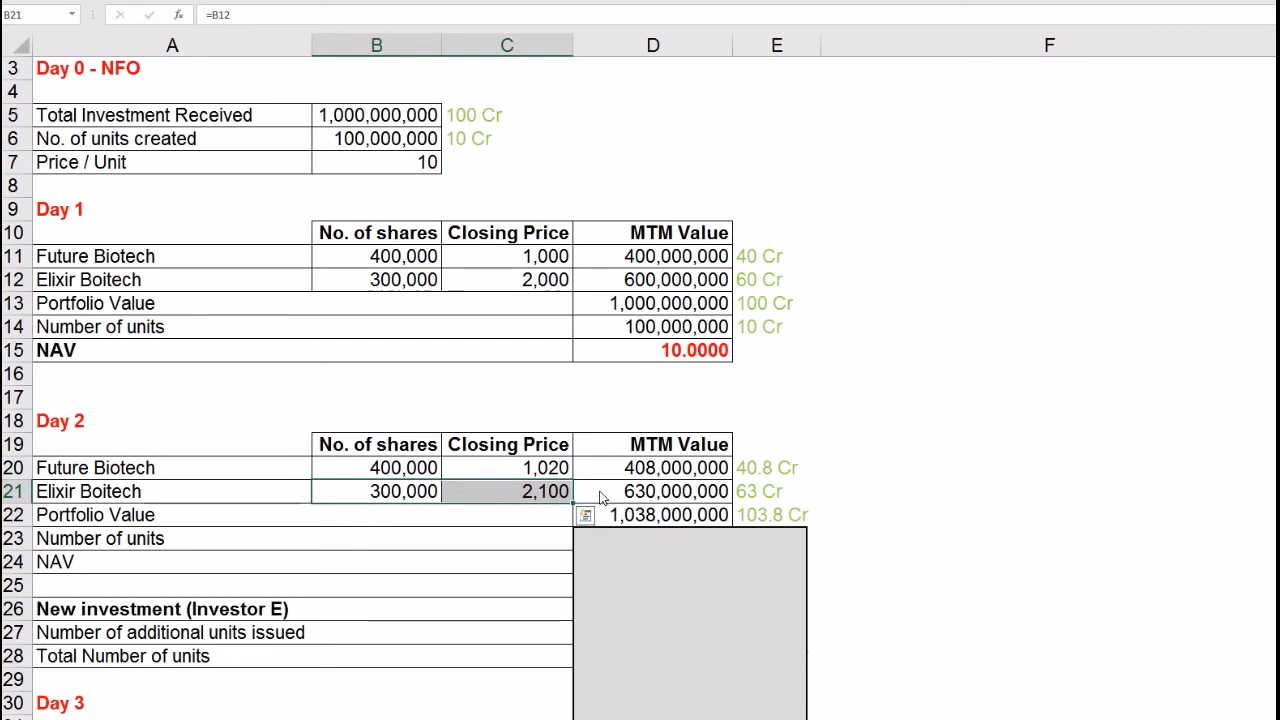
left_click(602, 497)
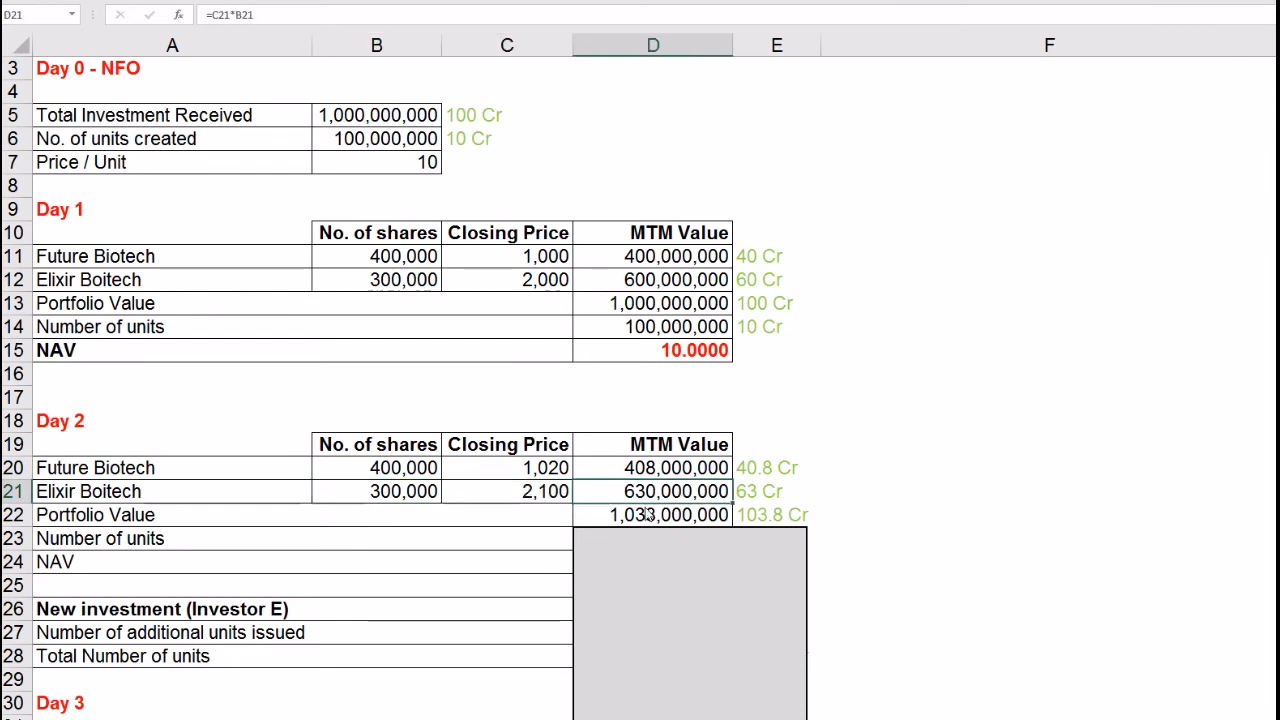
left_click(87, 500)
left_click(744, 472)
left_click_drag(751, 490, 705, 503)
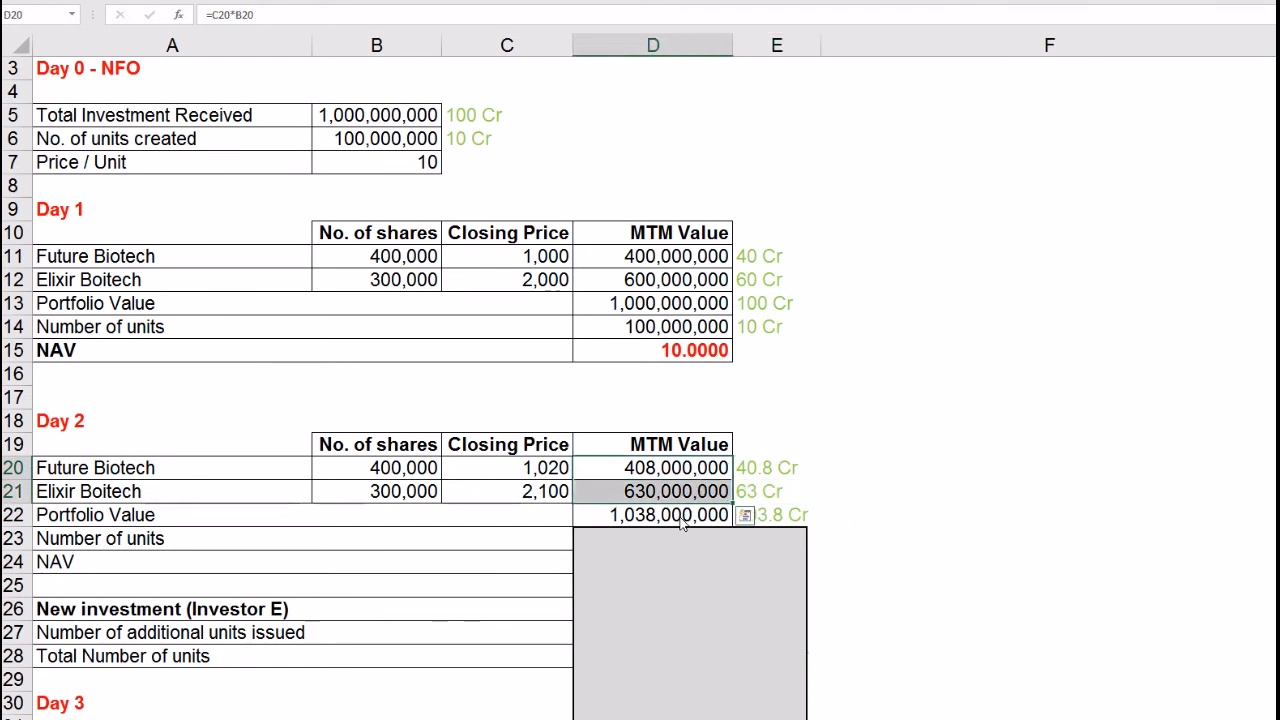
left_click(705, 514)
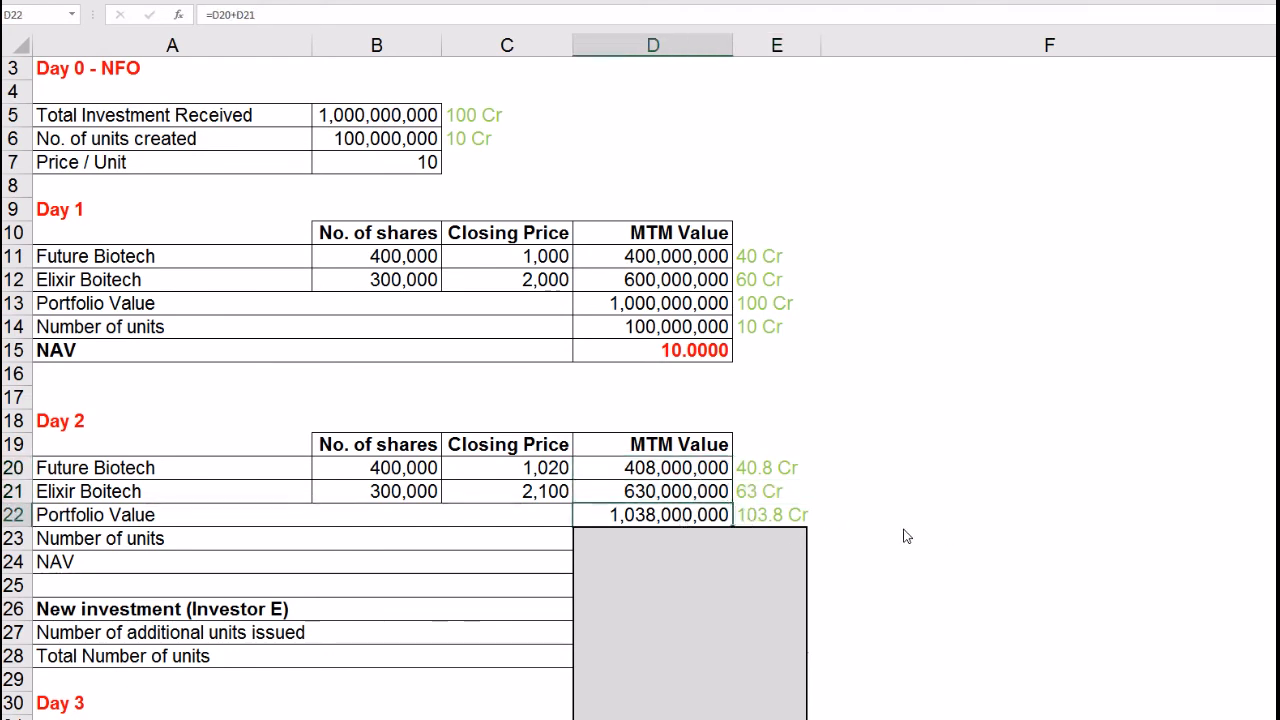
Step: Move the grey cover onto rows 25–30, revealing Day 2 units 100,000,000 and the NAV
left_click(661, 535)
left_click_drag(687, 530, 687, 572)
left_click(837, 563)
left_click(700, 563)
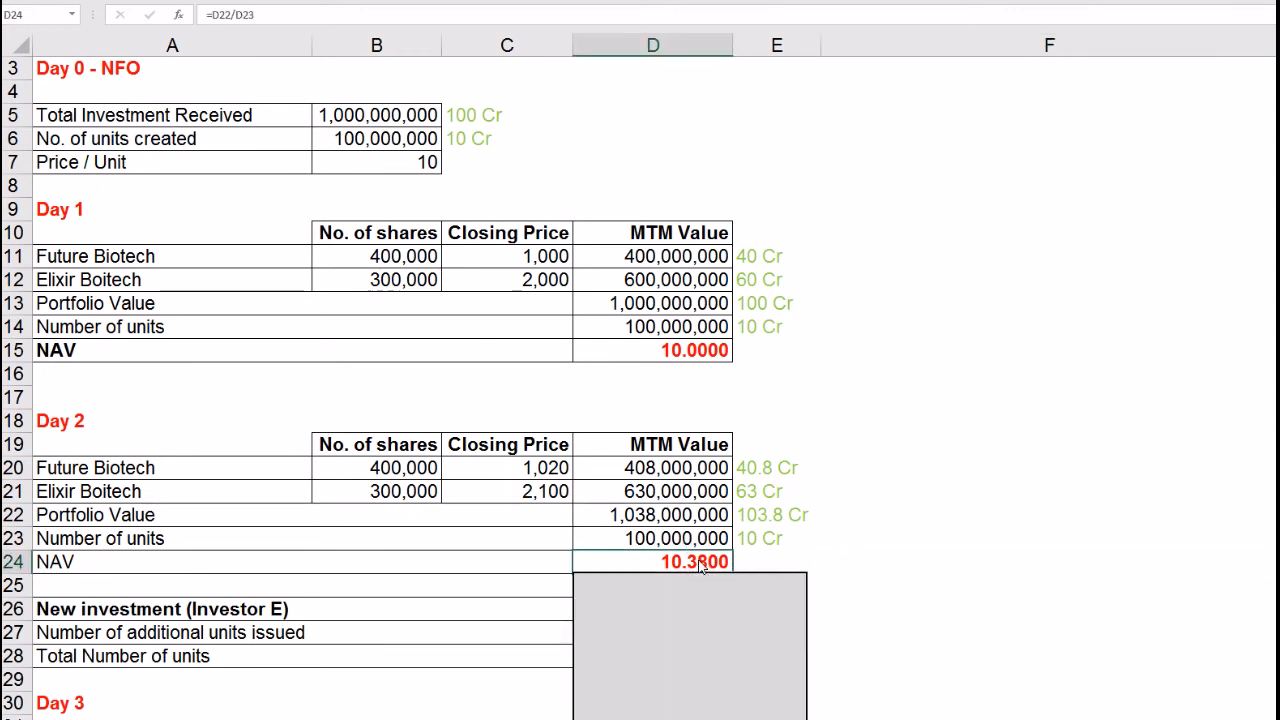
left_click(677, 518)
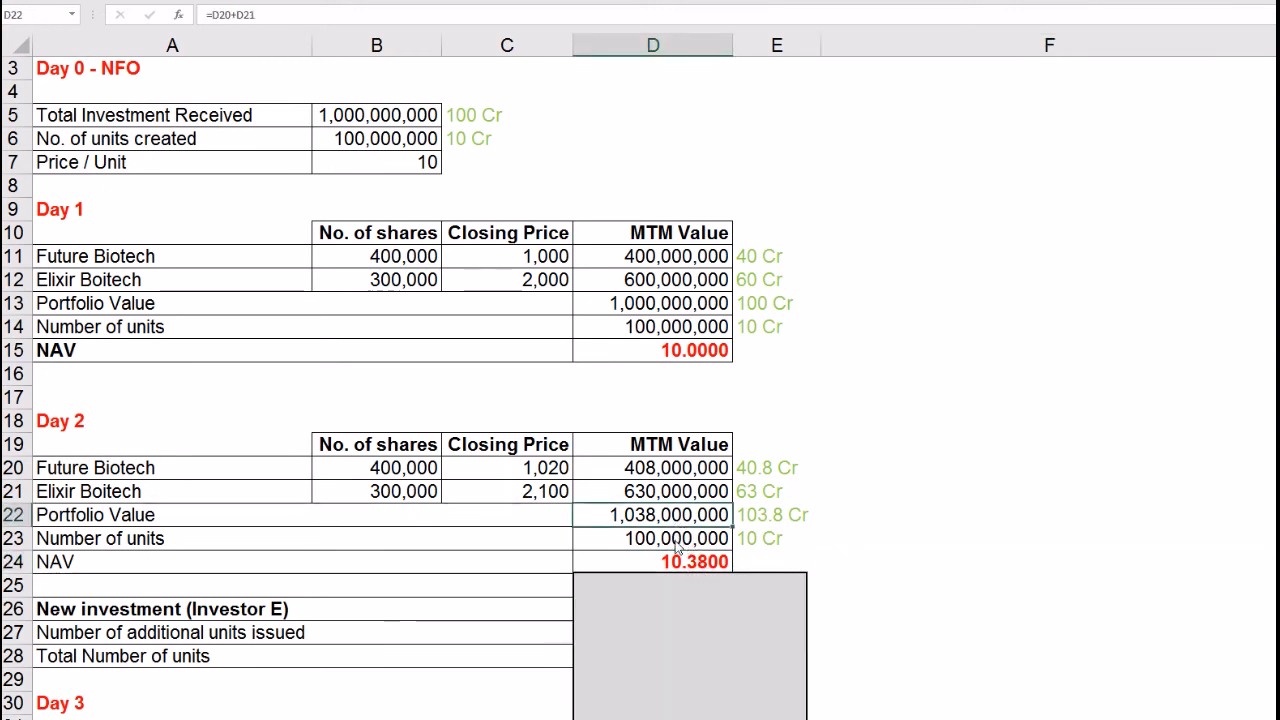
key("Down")
key("Down")
Step: Recommit the Day 2 NAV formula =D22/D23, showing 10.3800
left_click(266, 24)
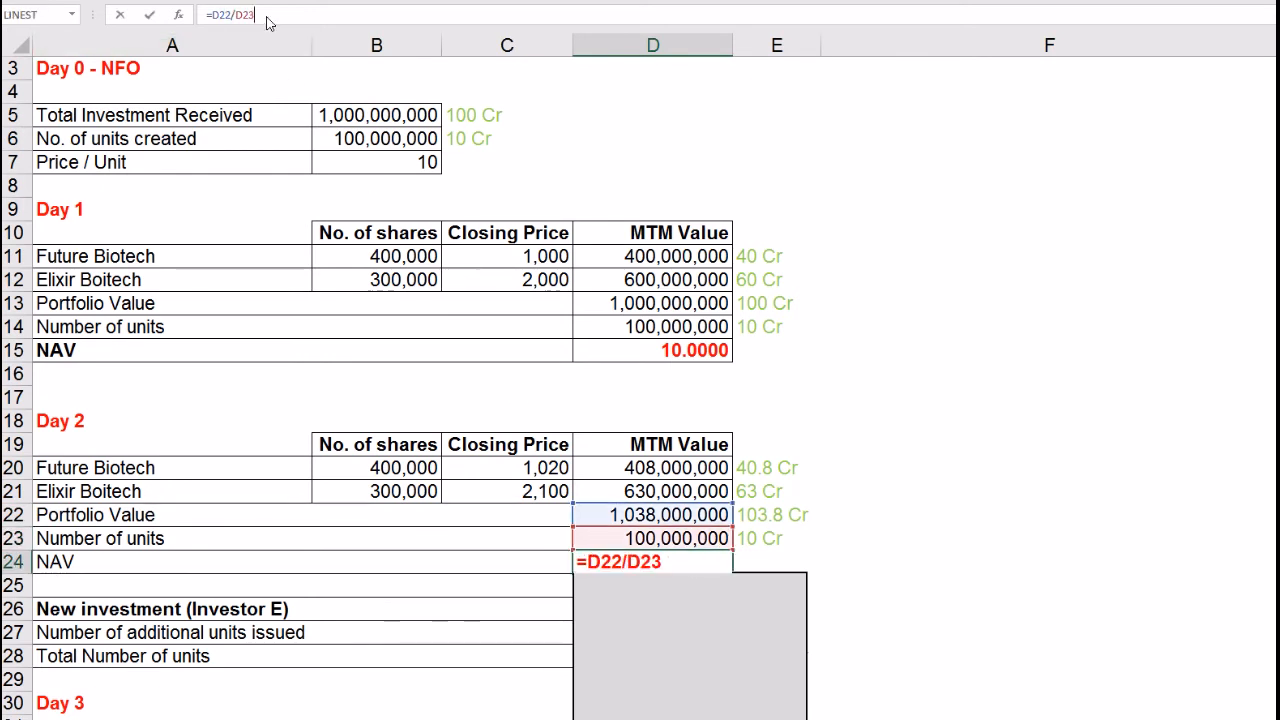
key("Return")
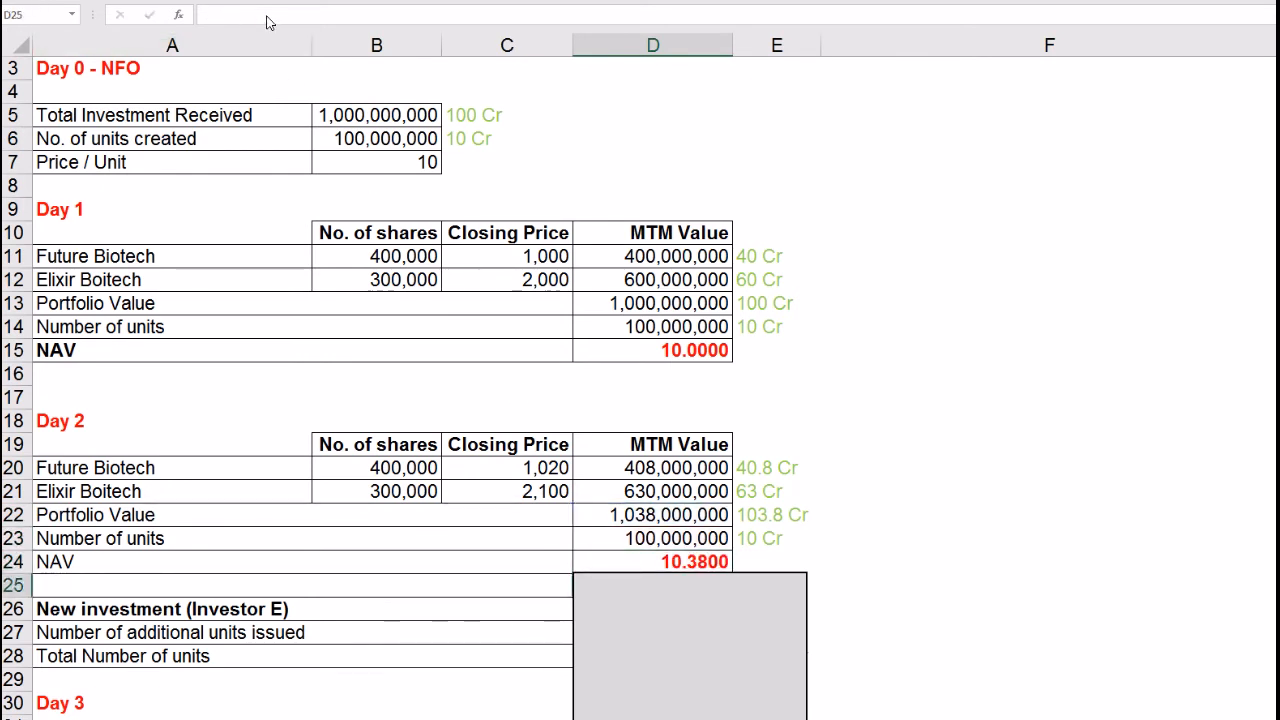
left_click(950, 545)
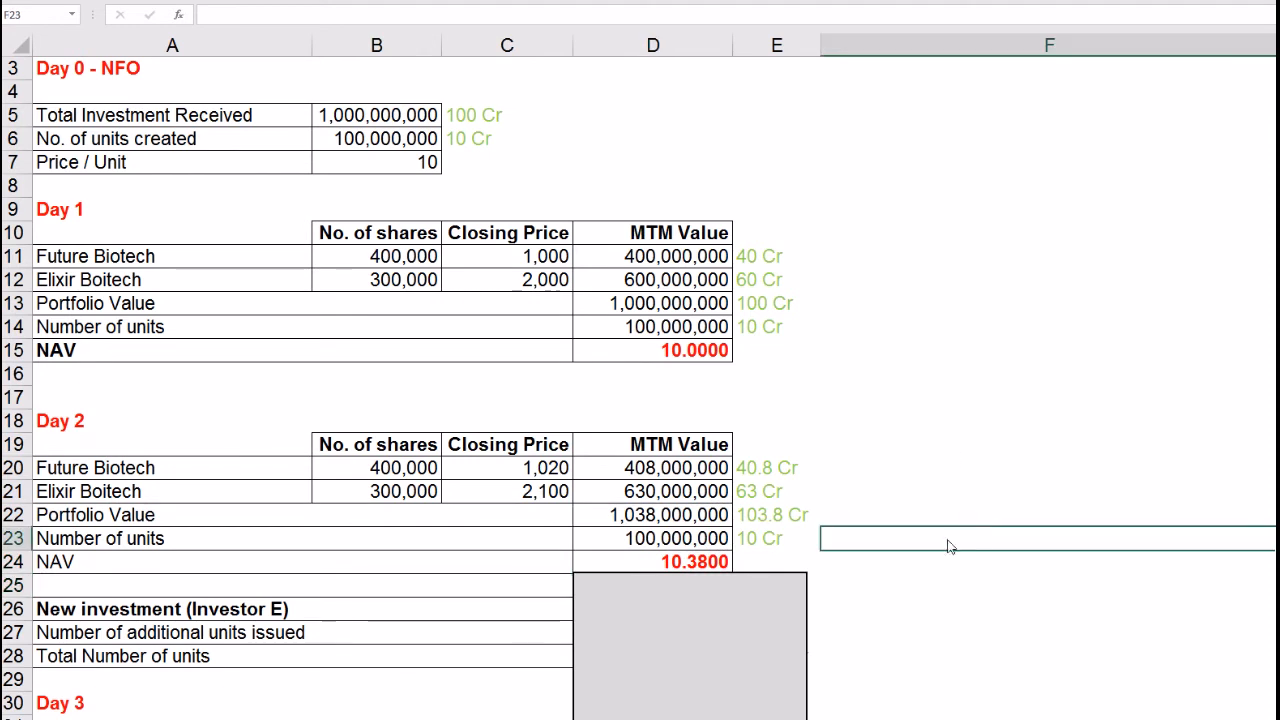
left_click(712, 568)
left_click(90, 424)
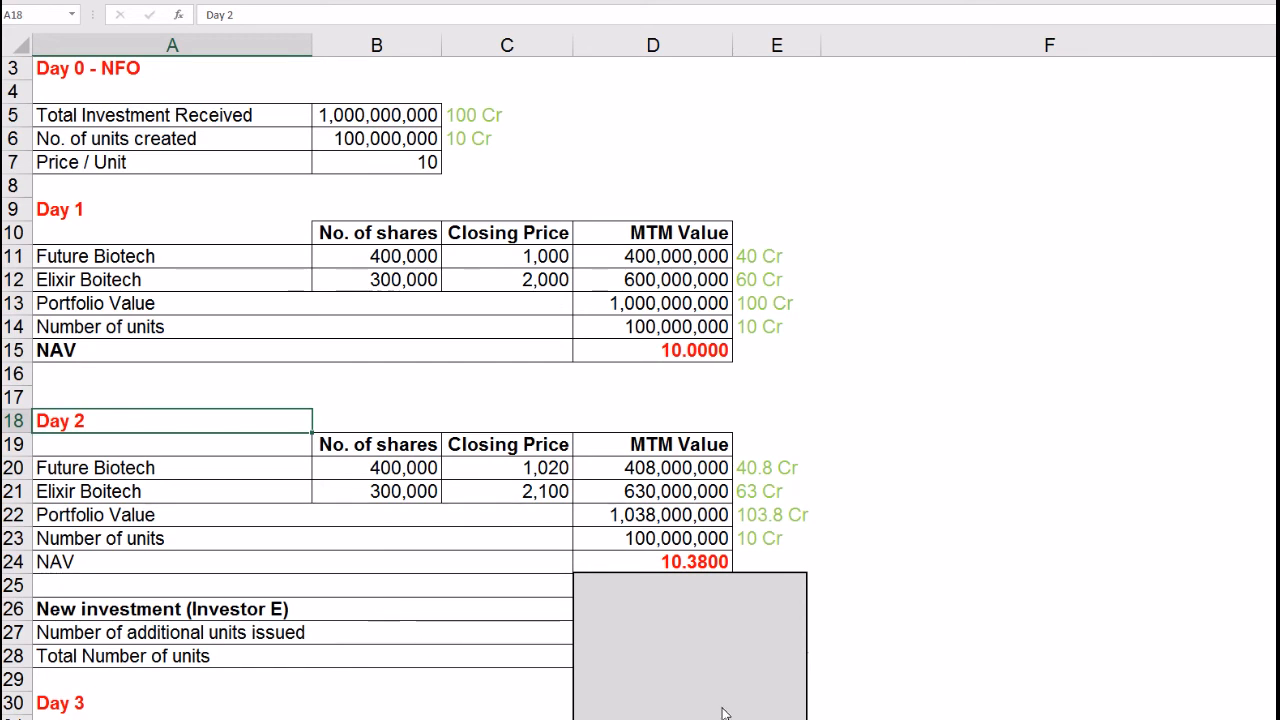
left_click(729, 662)
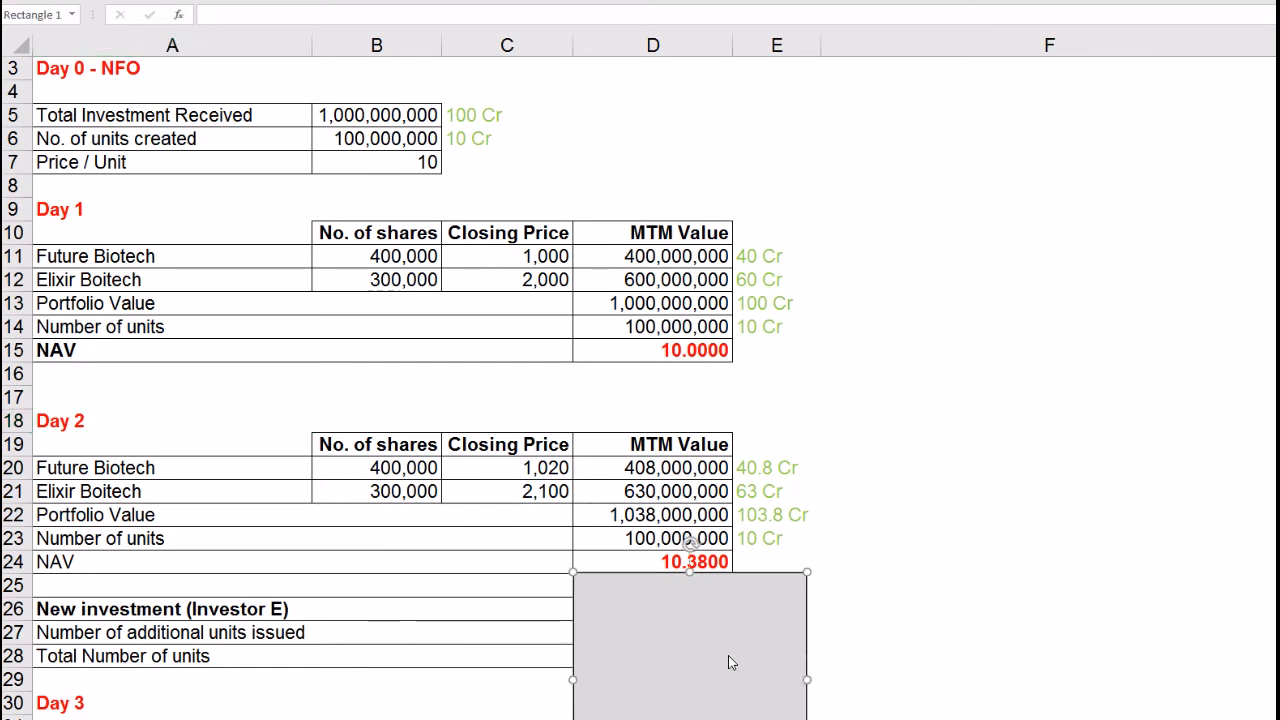
Step: Reveal Investor E's 100,000,000 (10 Cr) new investment and the additional units issued row
left_click_drag(692, 572, 690, 621)
left_click(1010, 648)
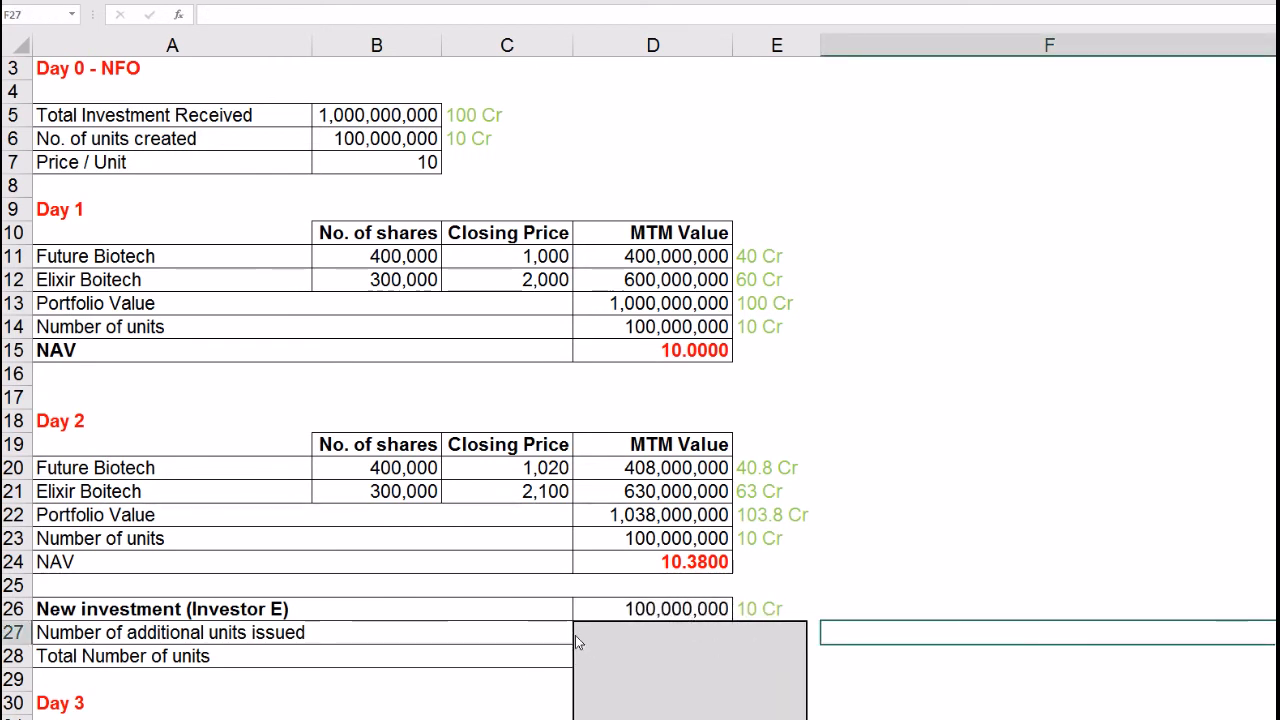
left_click(220, 608)
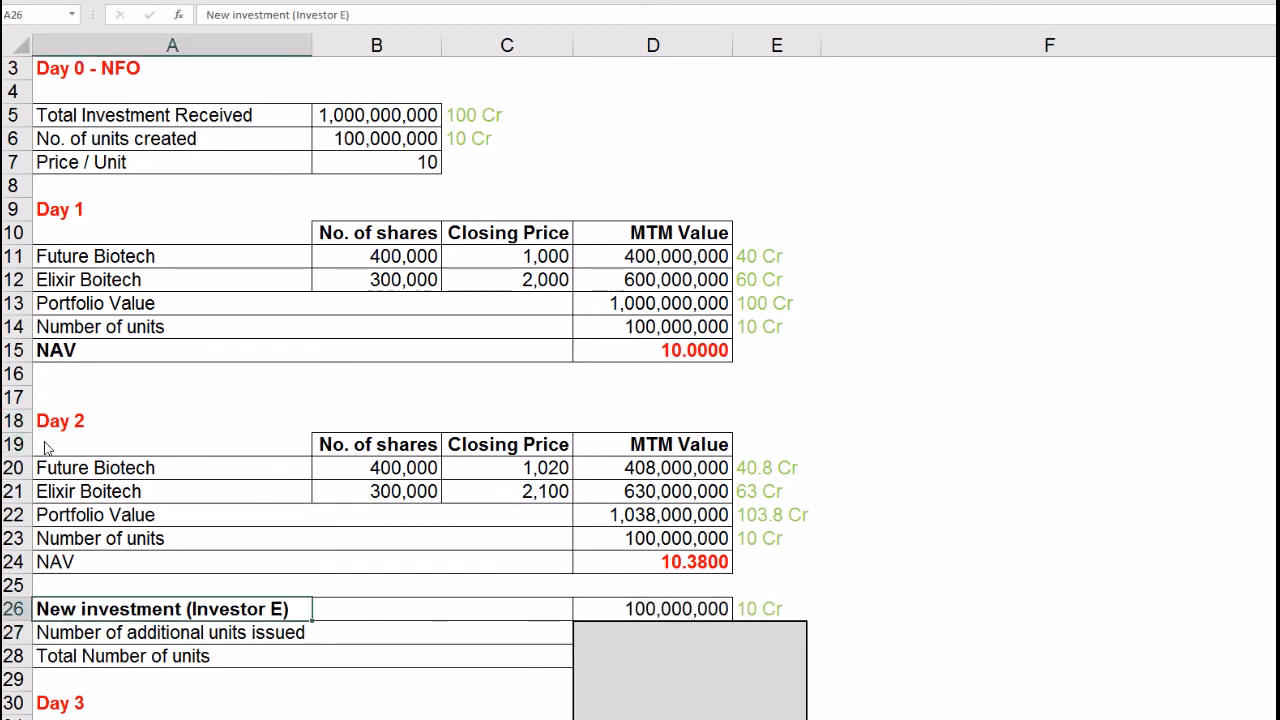
left_click(612, 619)
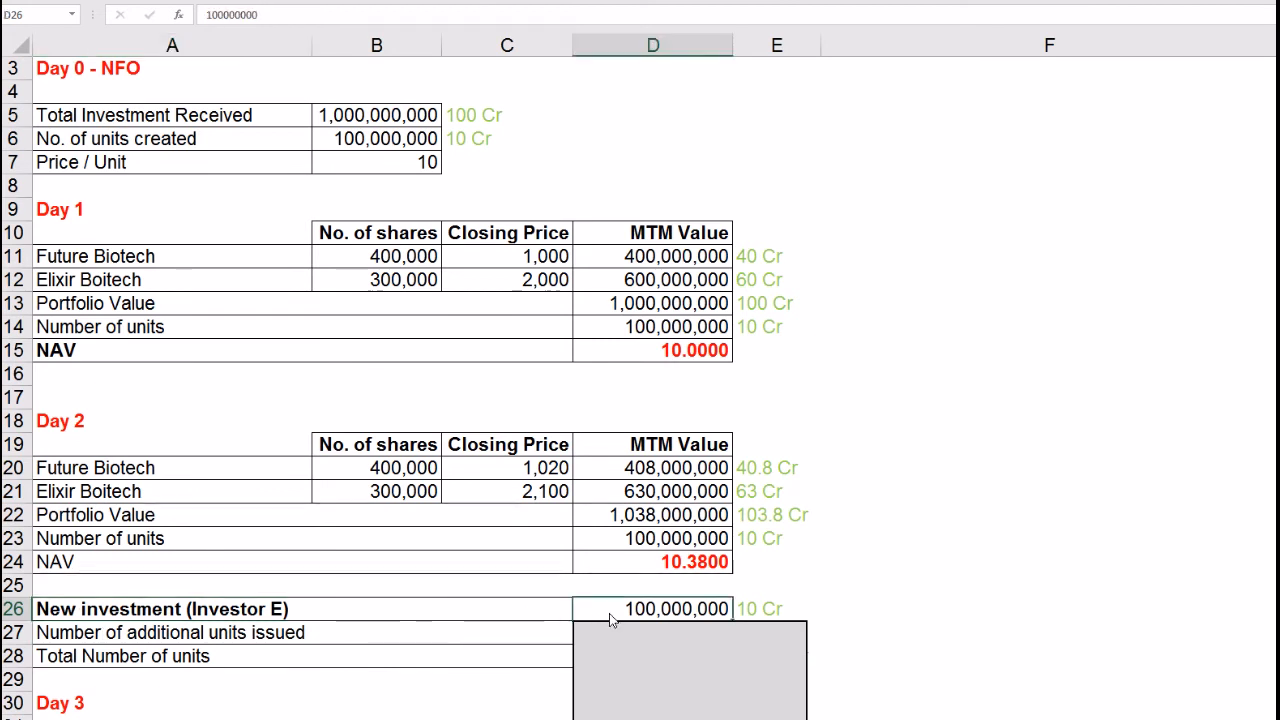
left_click(754, 612)
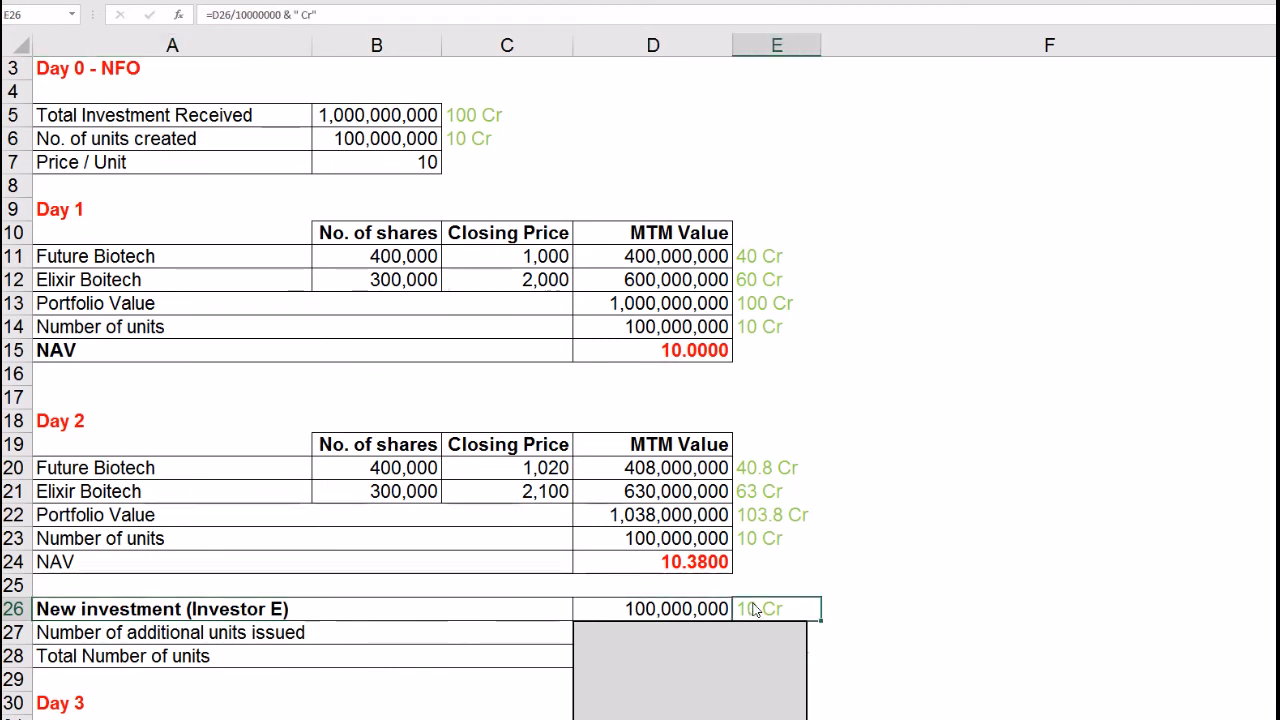
left_click(200, 638)
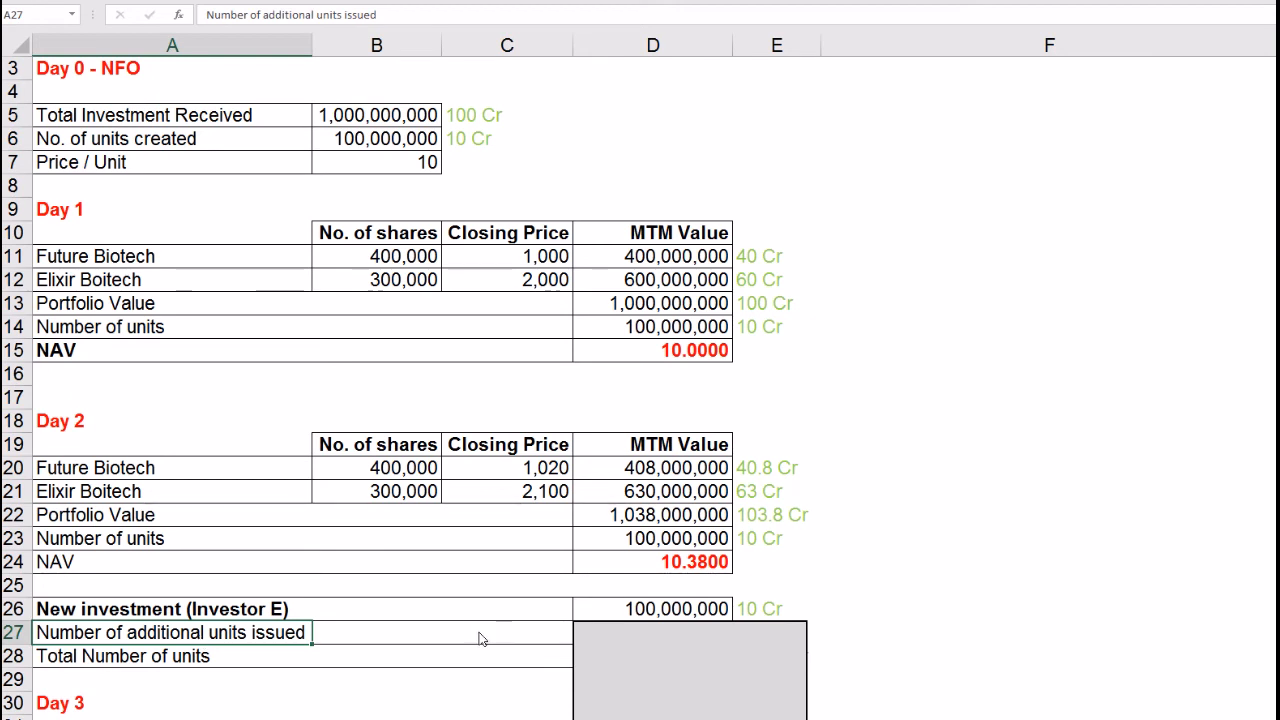
left_click(668, 567)
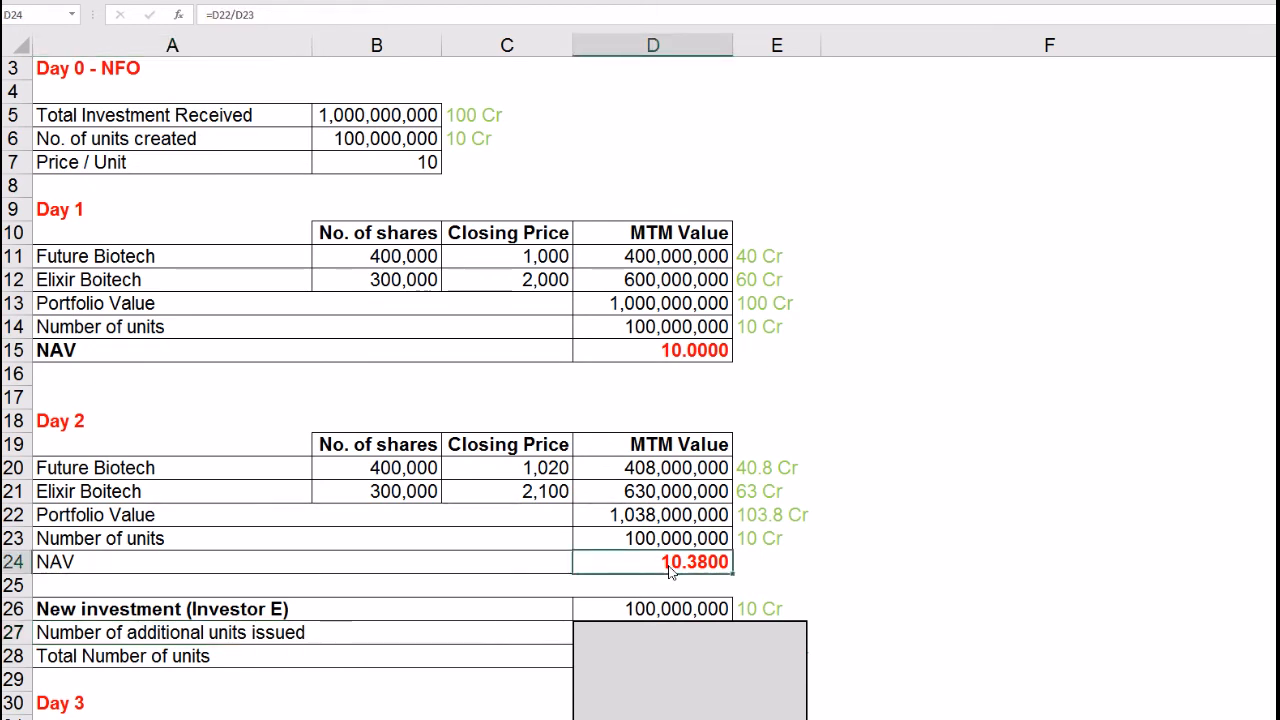
left_click(669, 635)
left_click_drag(690, 621, 686, 640)
Step: Confirm additional units =D26/D24 and show it to four decimals as 9,633,911.3680
left_click(686, 638)
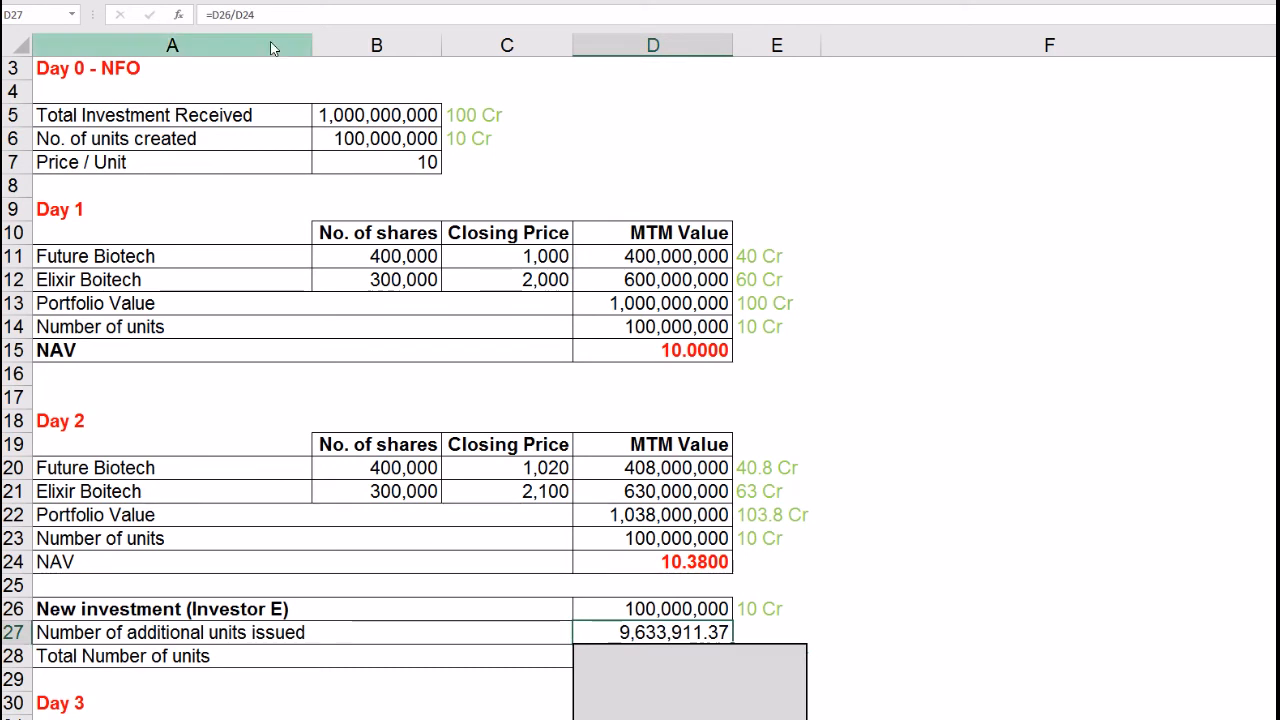
left_click(280, 15)
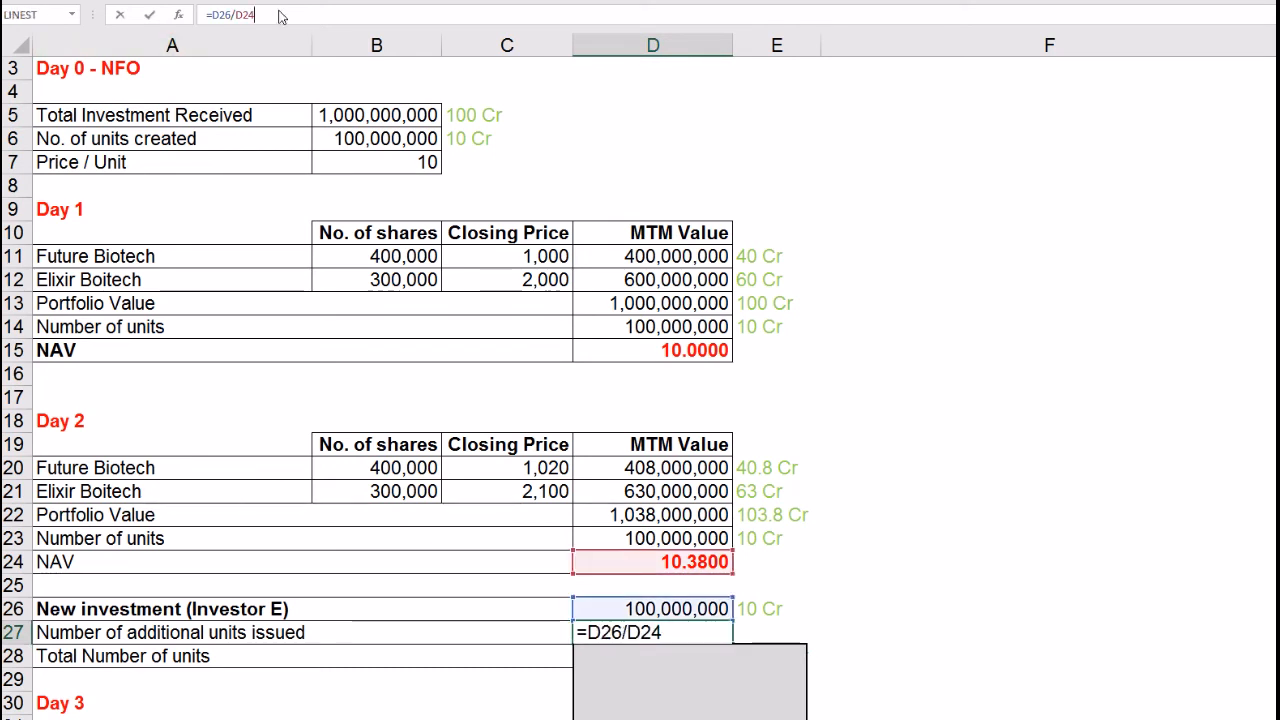
key("Return")
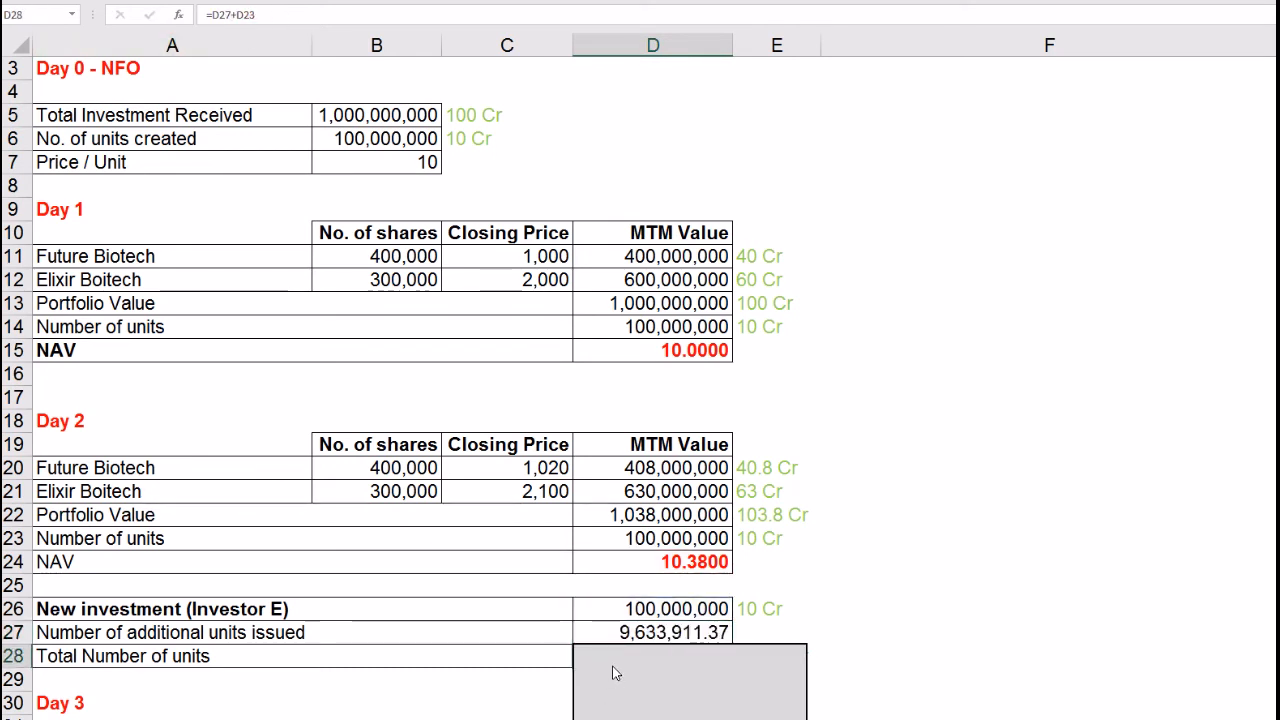
left_click(662, 642)
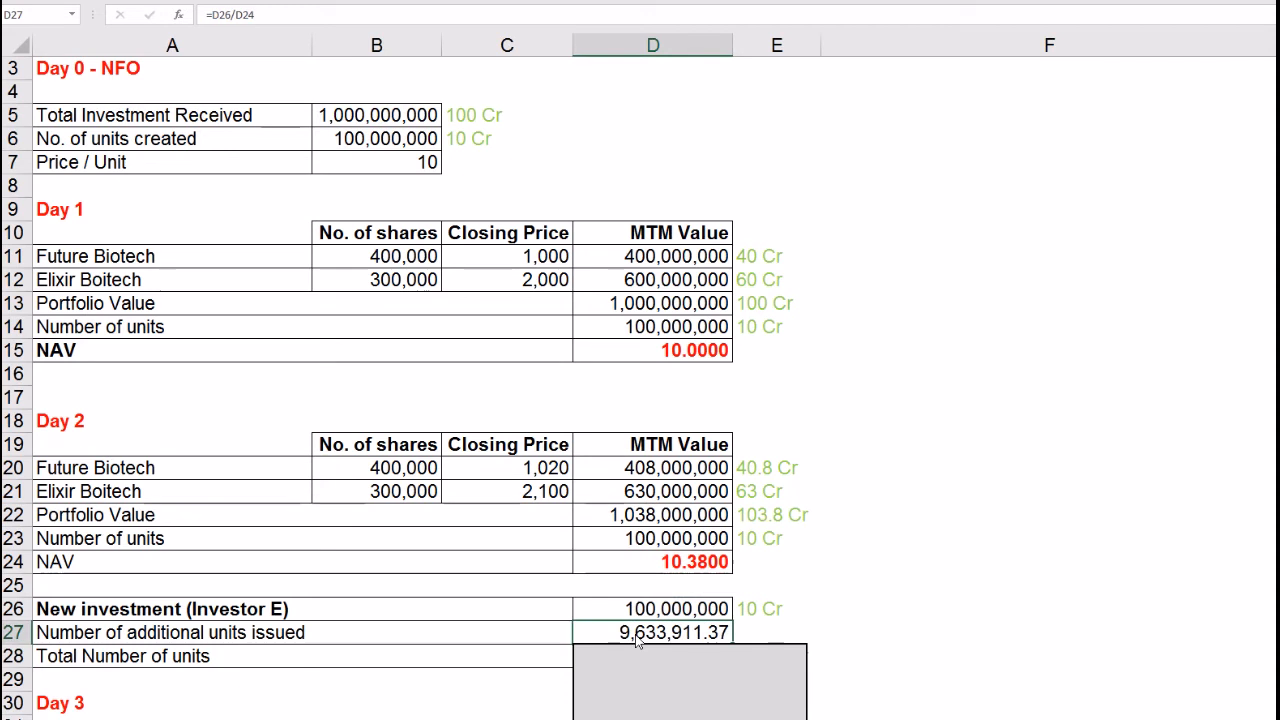
left_click(879, 1)
left_click(879, 1)
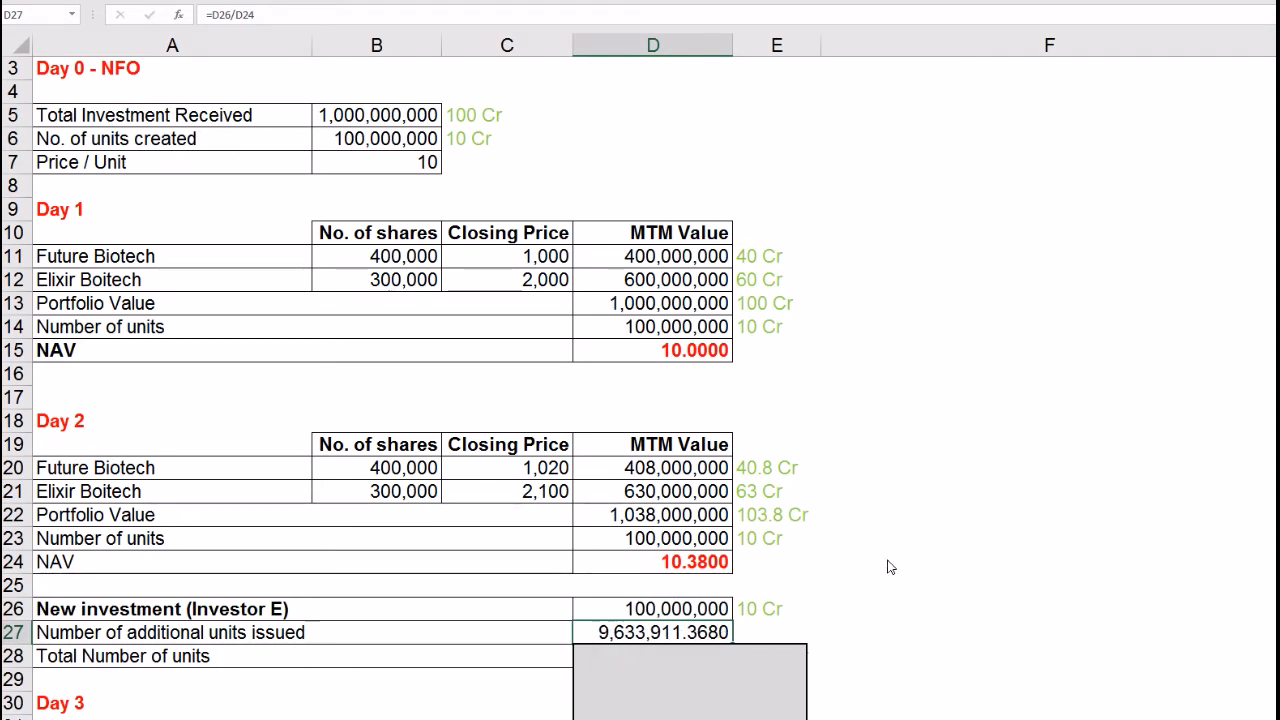
Step: Move the grey cover down to uncover Total Number of units 109,633,911.37
left_click(850, 630)
left_click(700, 638)
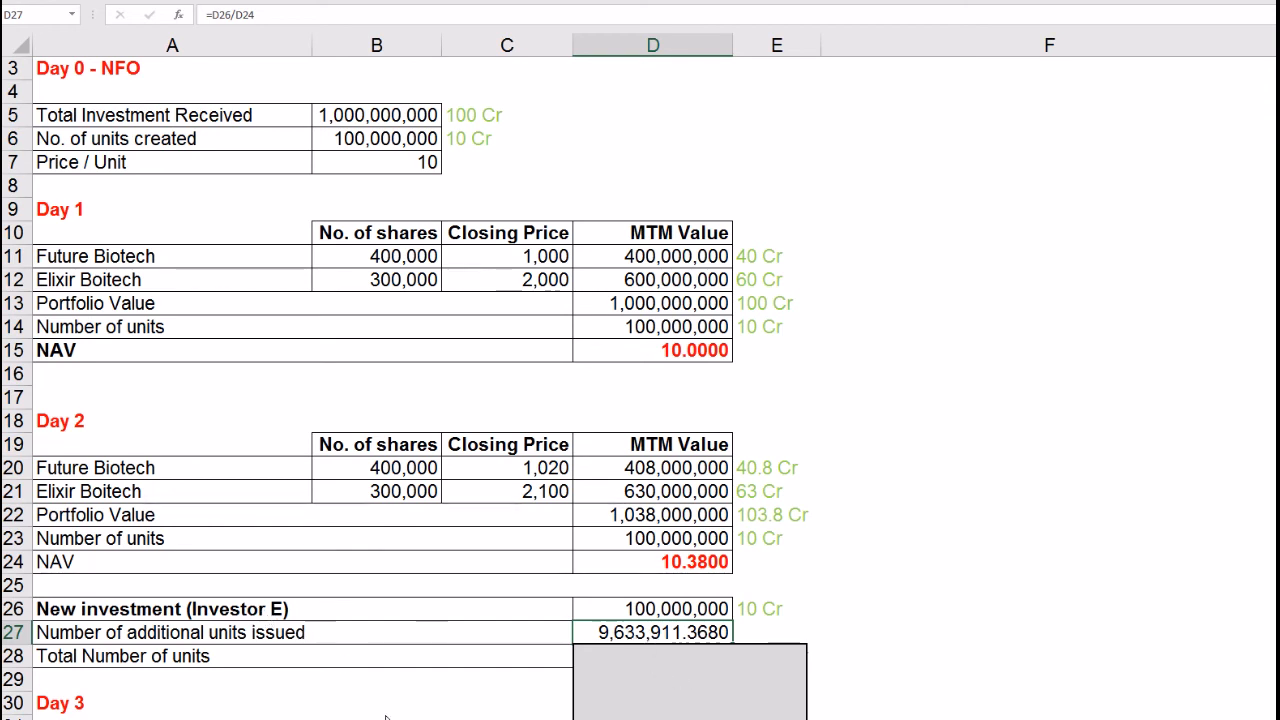
left_click(690, 664)
left_click_drag(688, 658, 690, 678)
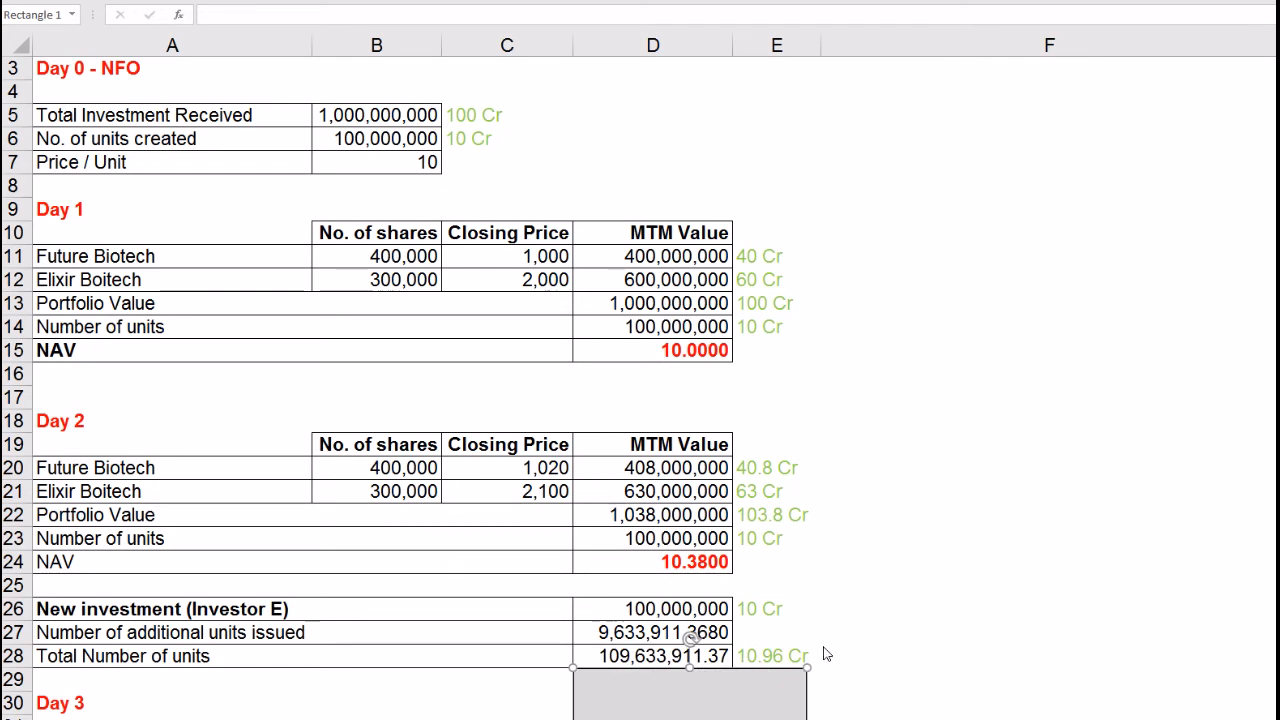
Step: Confirm the Total Number of units formula =D27+D23
left_click(840, 632)
left_click(610, 658)
left_click(614, 640)
left_click(621, 662)
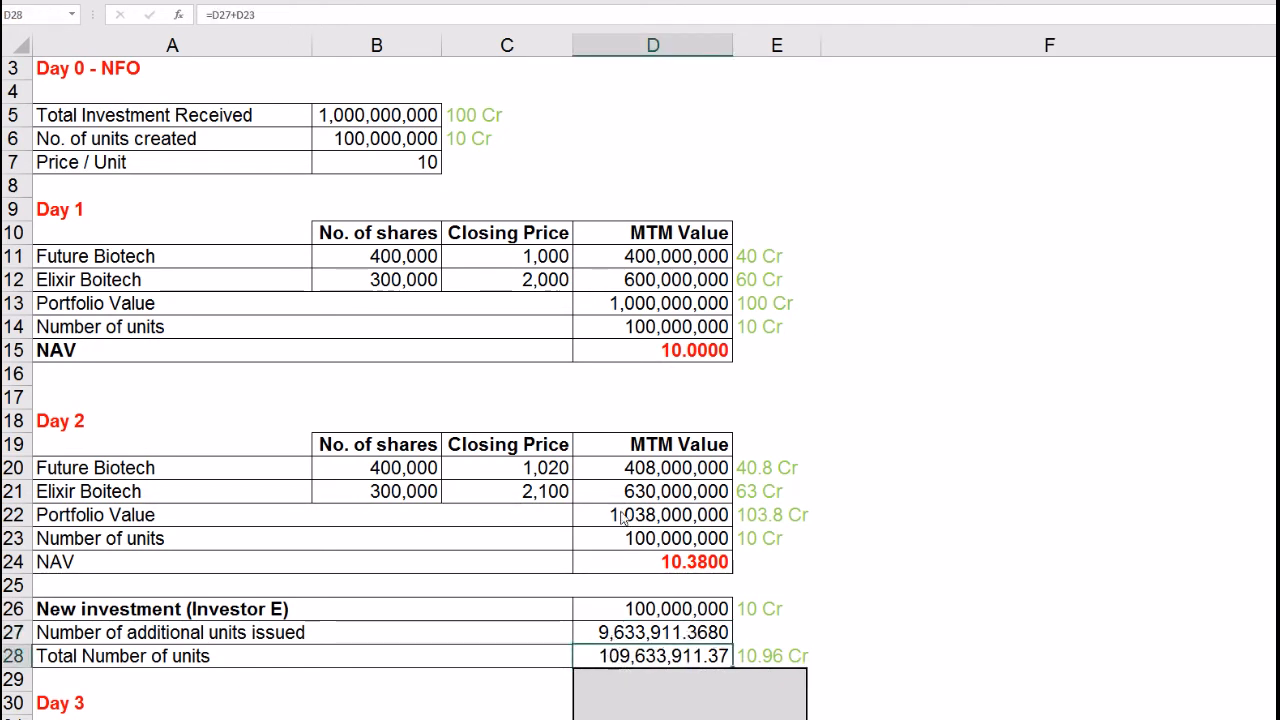
left_click(283, 22)
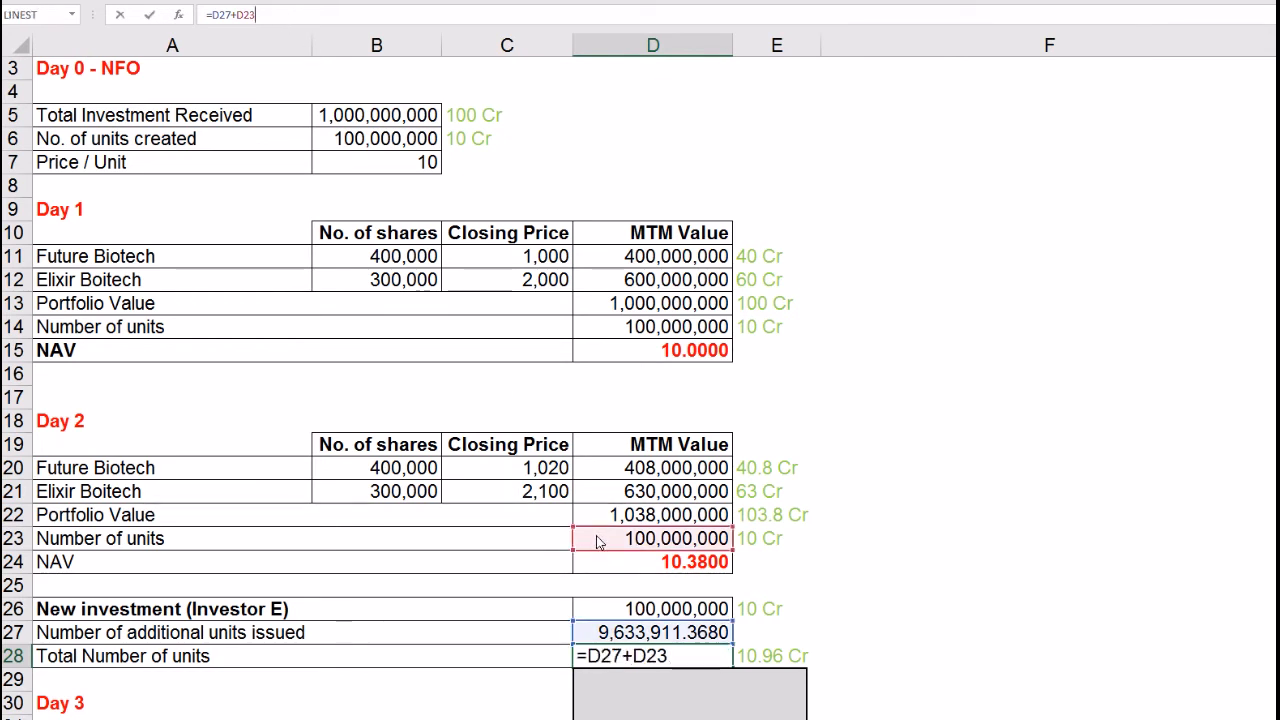
key("Return")
Step: Show Total Number of units to four decimals as 109,633,911.3680
left_click(600, 660)
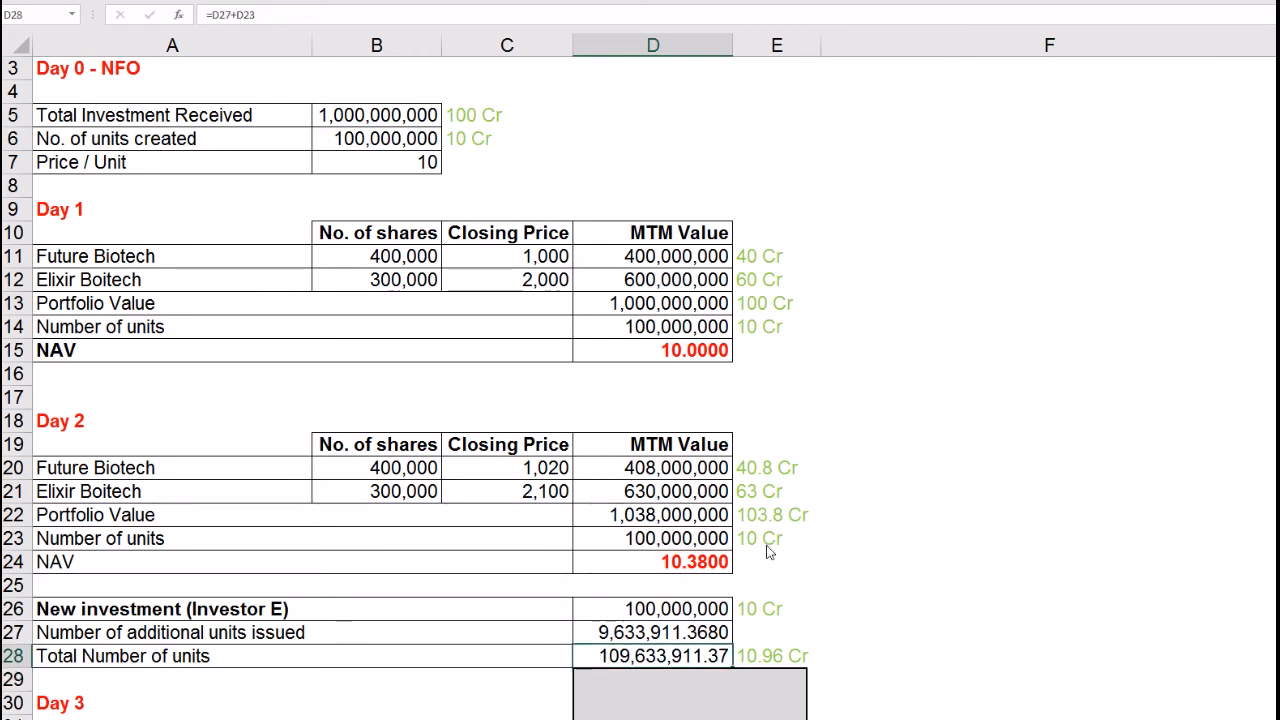
key("alt+h")
key("0")
key("alt+h")
key("0")
left_click(908, 587)
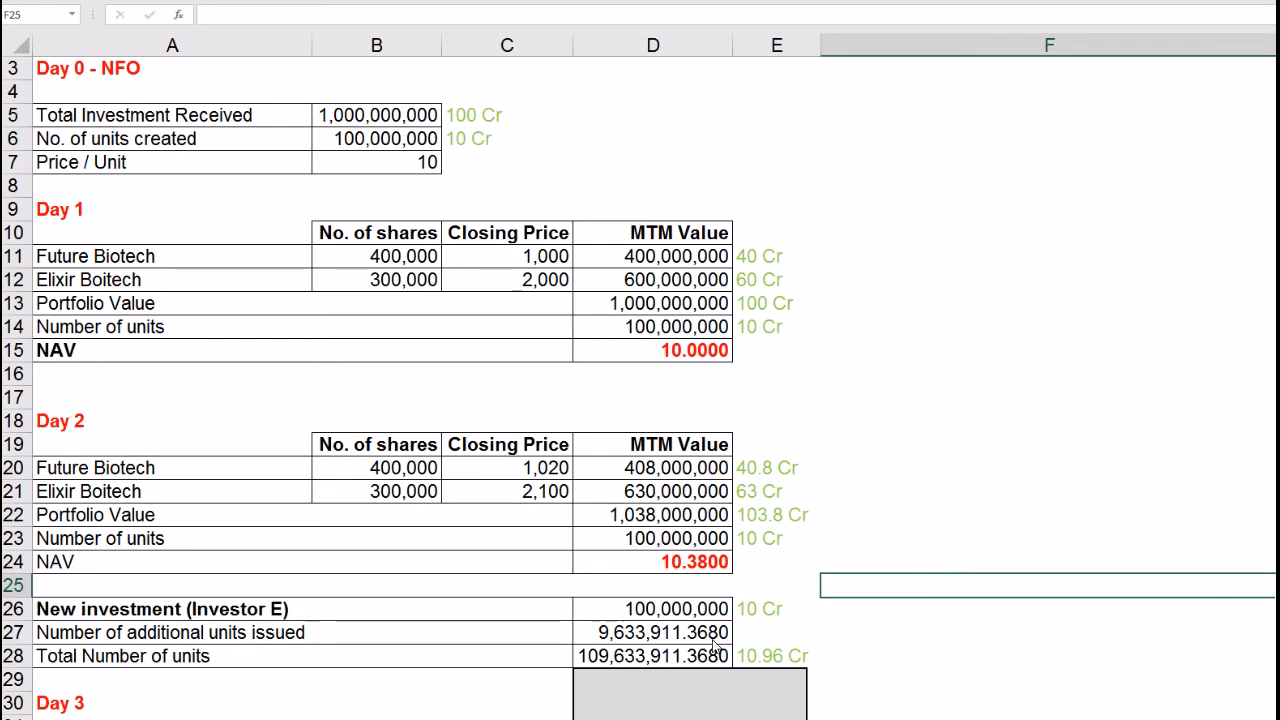
Step: Check the Day 2 NAV and select the grey cover below the totals
left_click(690, 567)
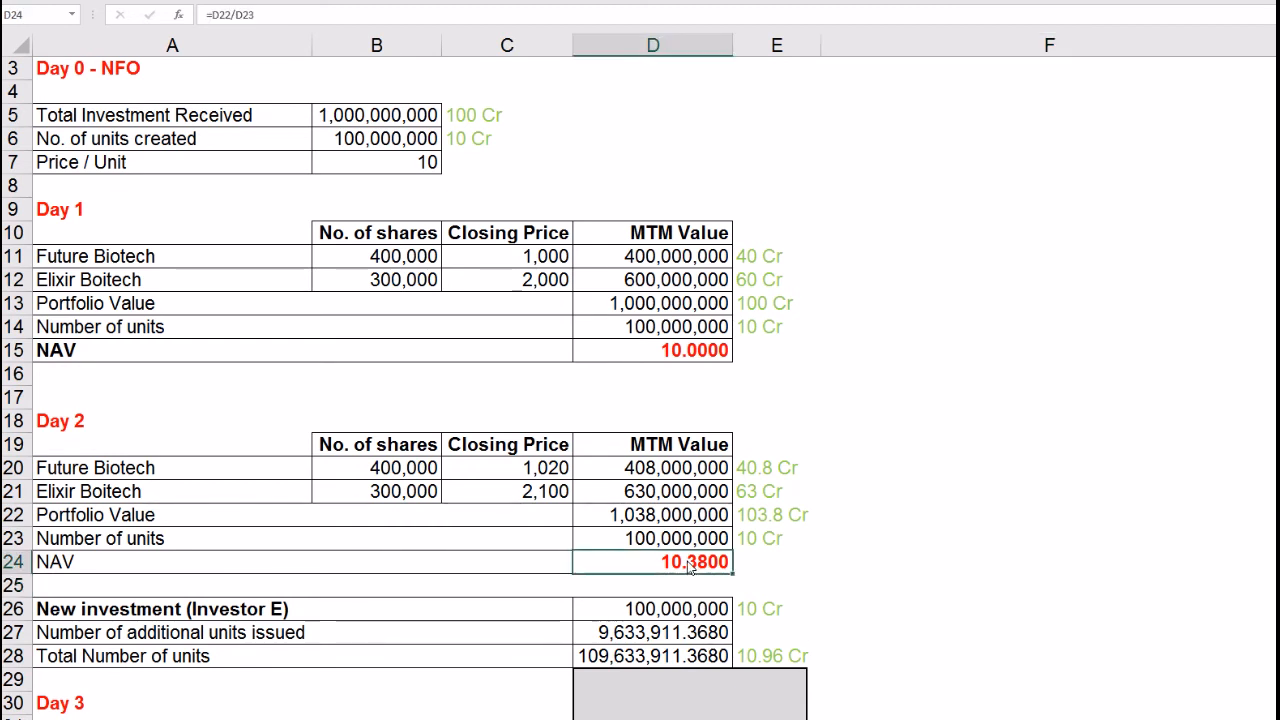
left_click(703, 697)
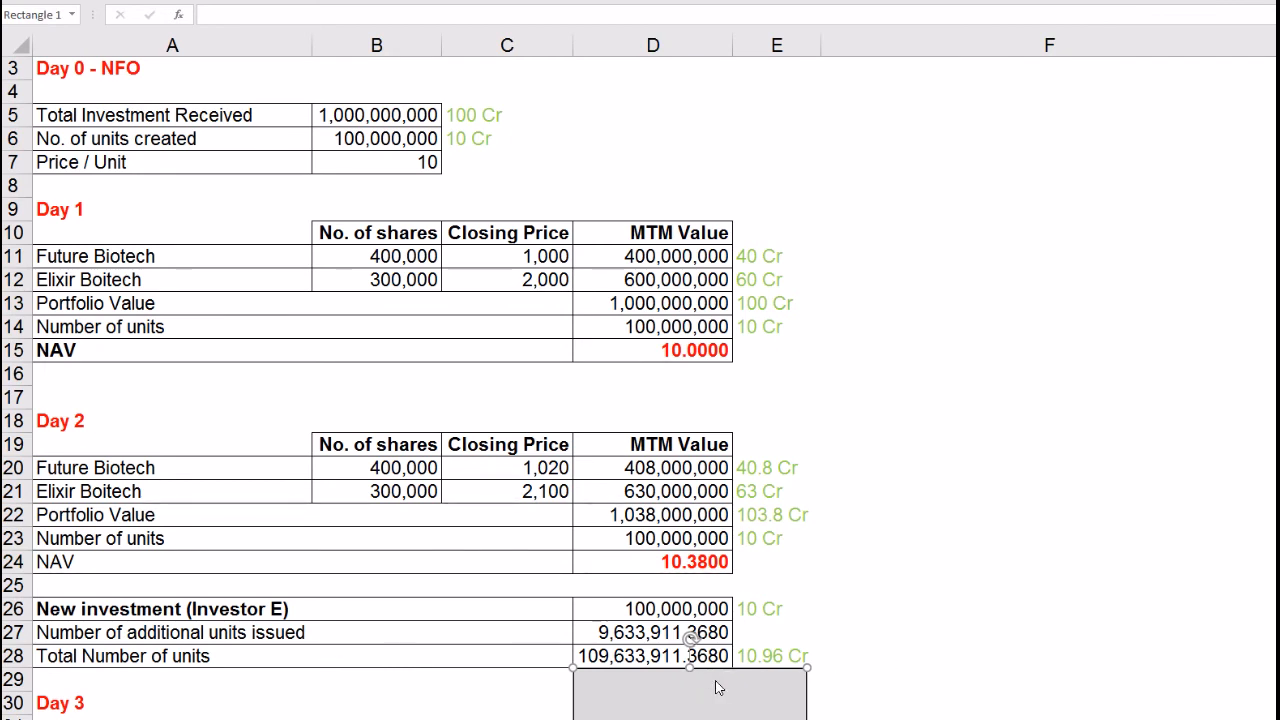
left_click(872, 640)
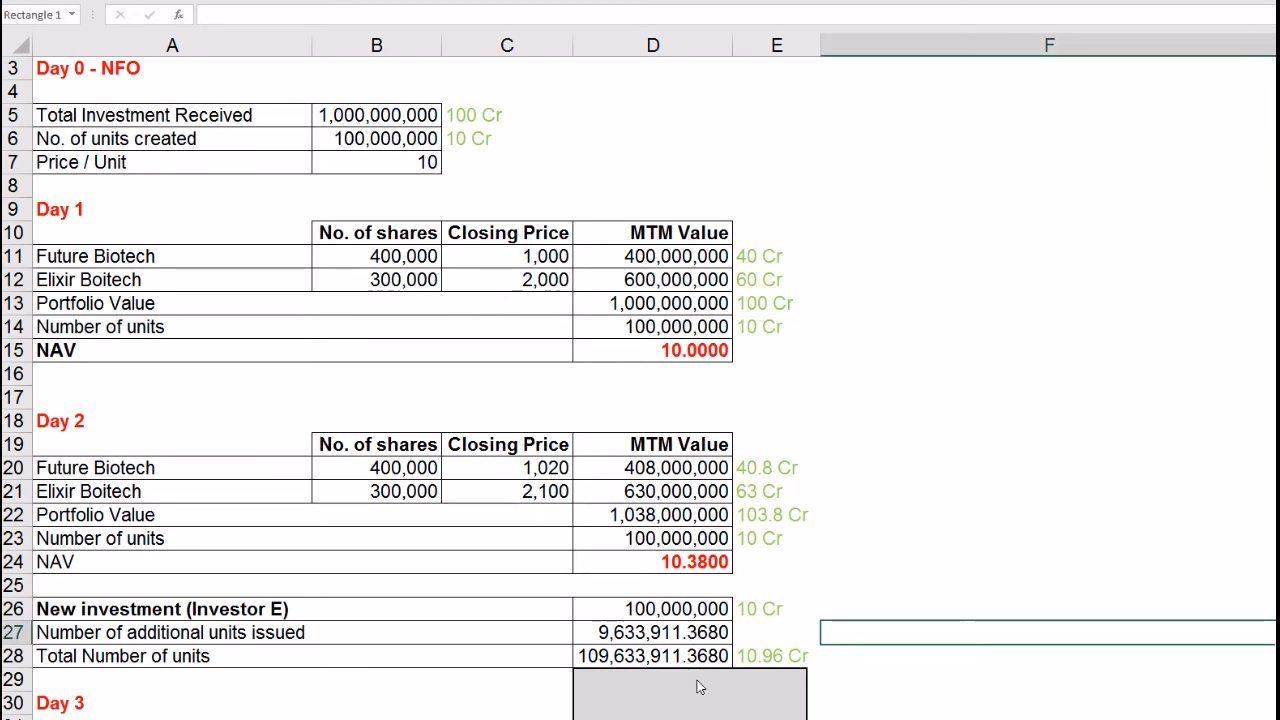
left_click(697, 680)
Step: Uncover the Day 3 NAV and trace its inputs: Day 2 portfolio value, Investor E investment, total units
left_click_drag(690, 669, 690, 717)
left_click(912, 681)
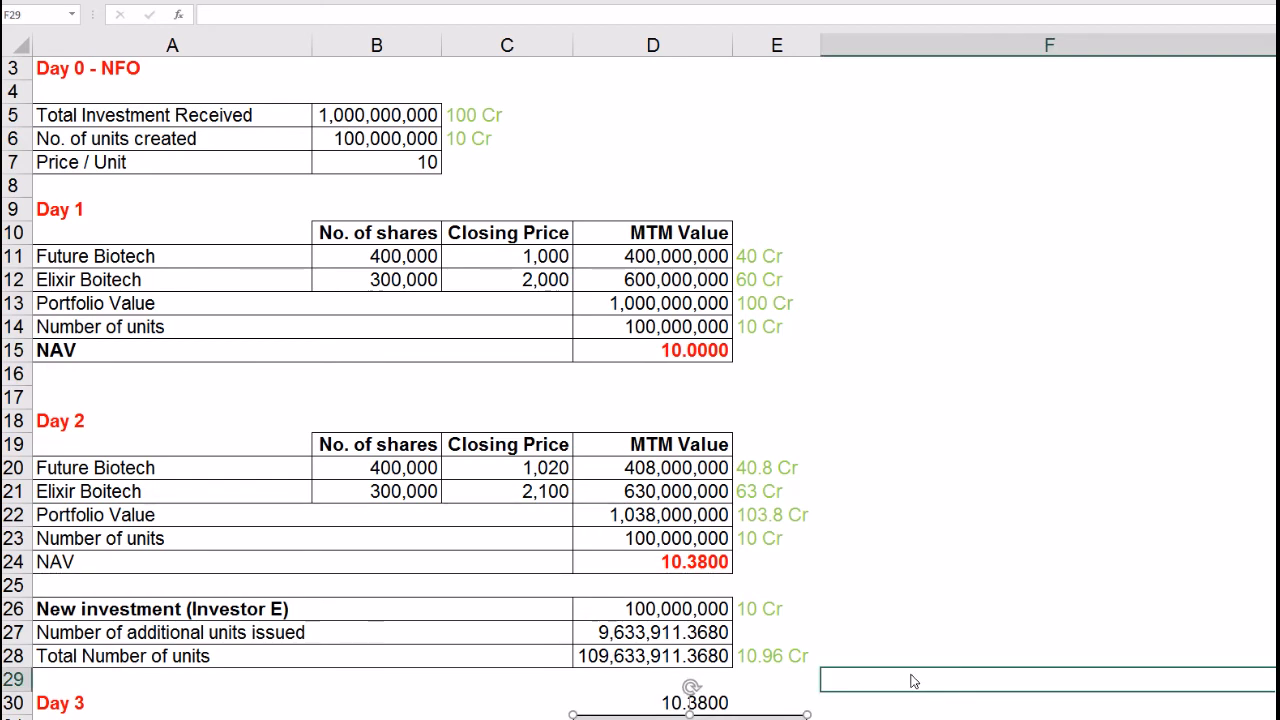
left_click(712, 702)
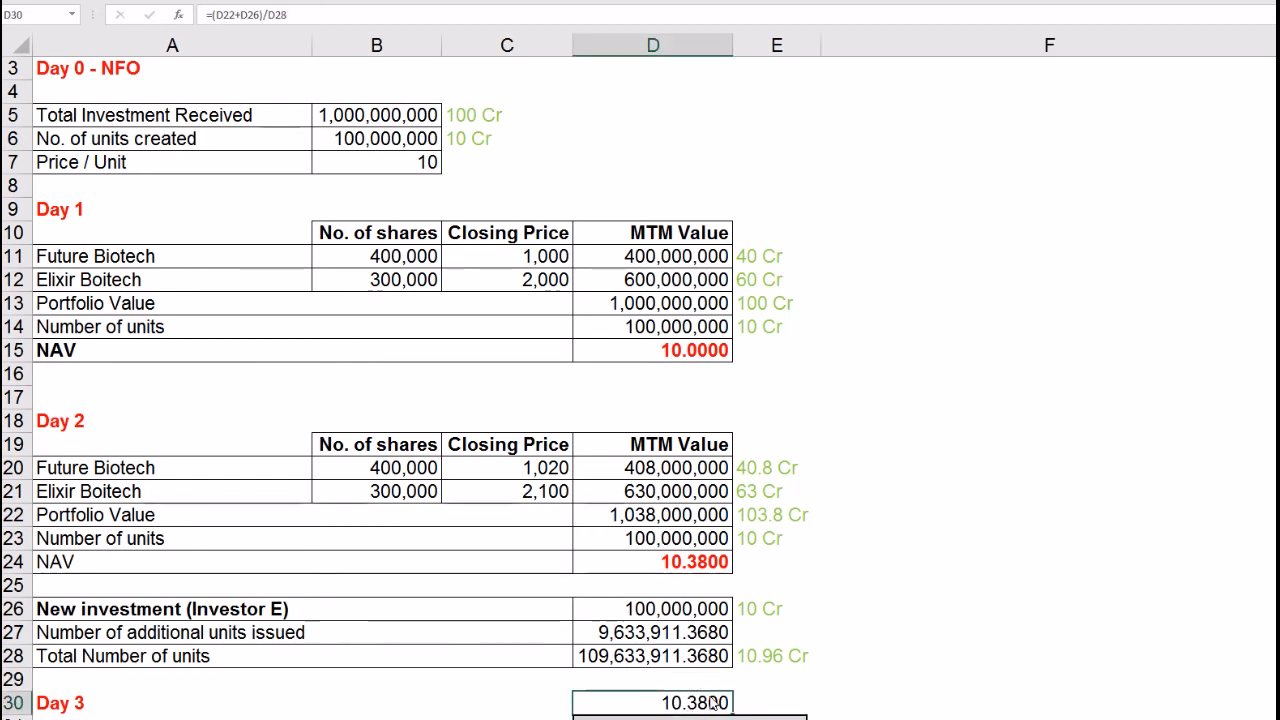
left_click(687, 615)
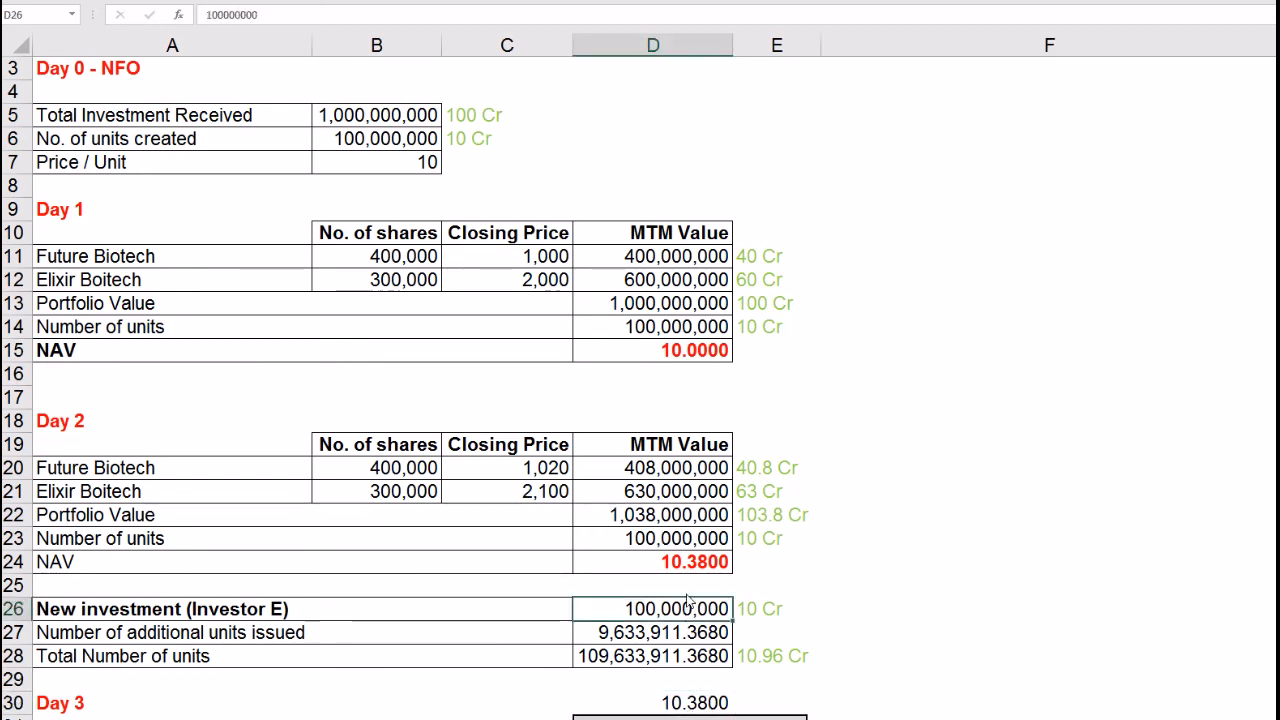
left_click(673, 520)
left_click(668, 612)
left_click(663, 655)
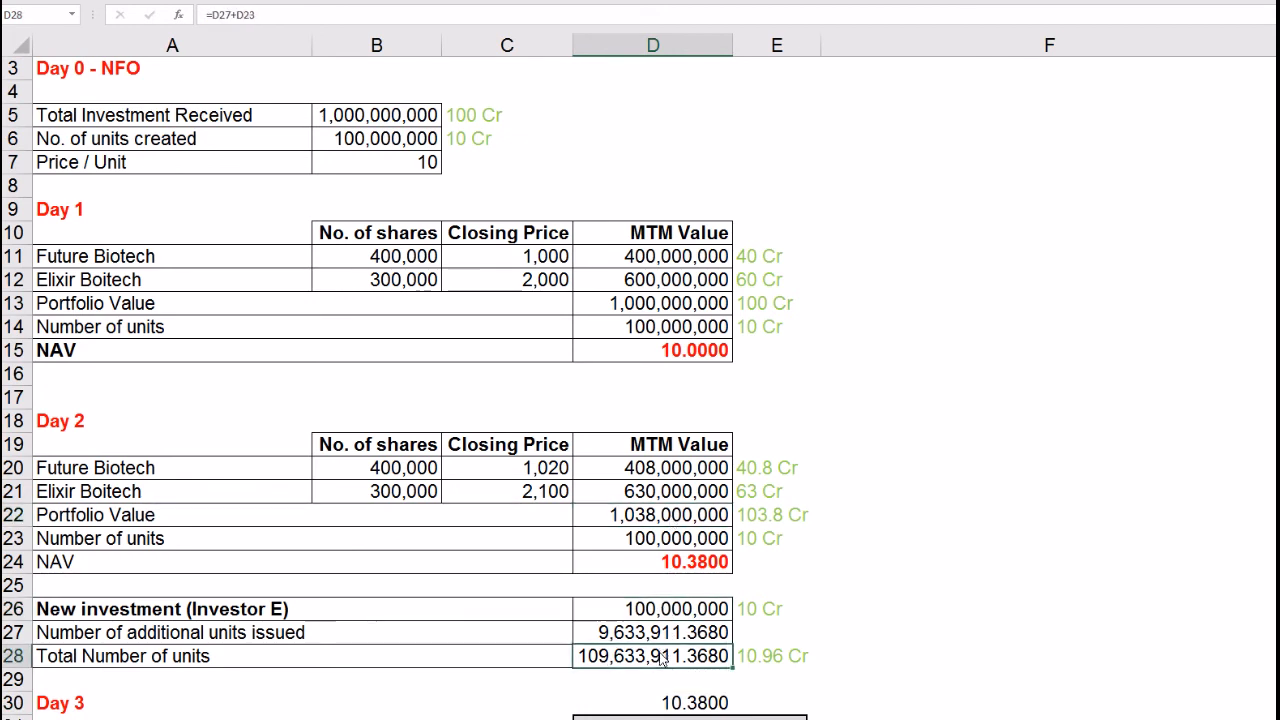
left_click(679, 705)
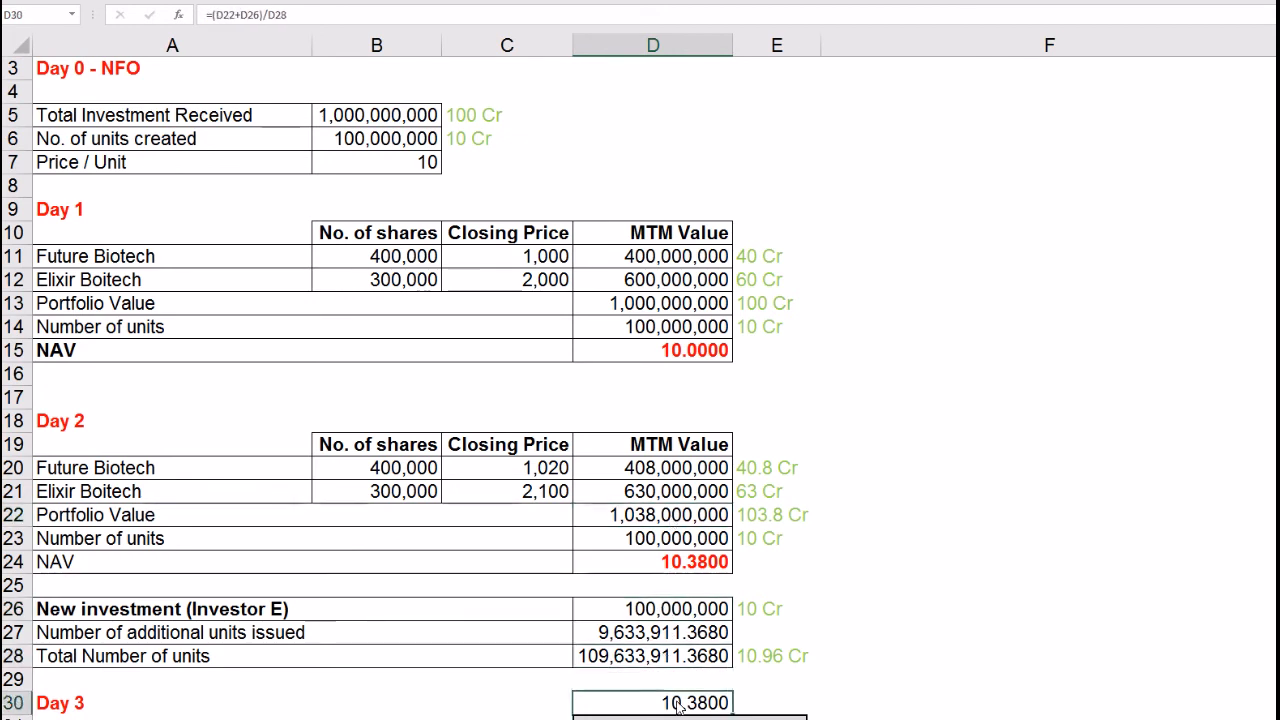
Step: Confirm the Day 3 NAV formula =(D22+D26)/D28, giving 10.3800
left_click(315, 17)
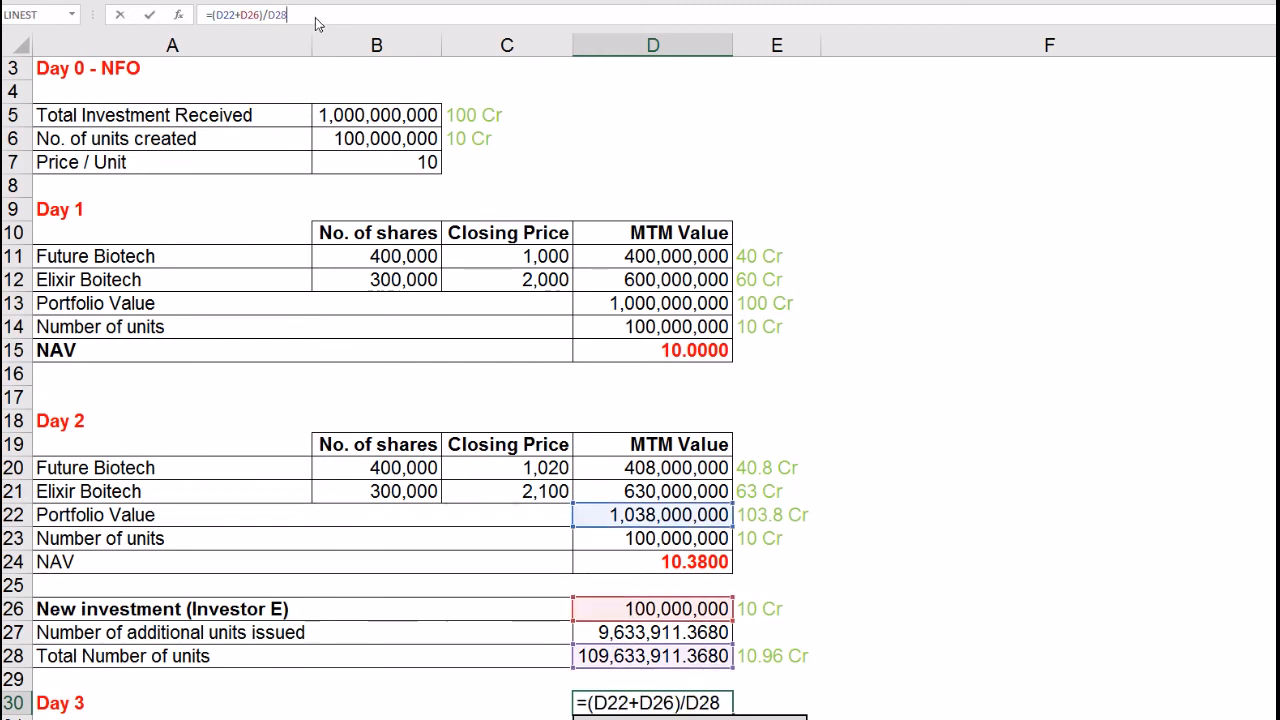
key("Return")
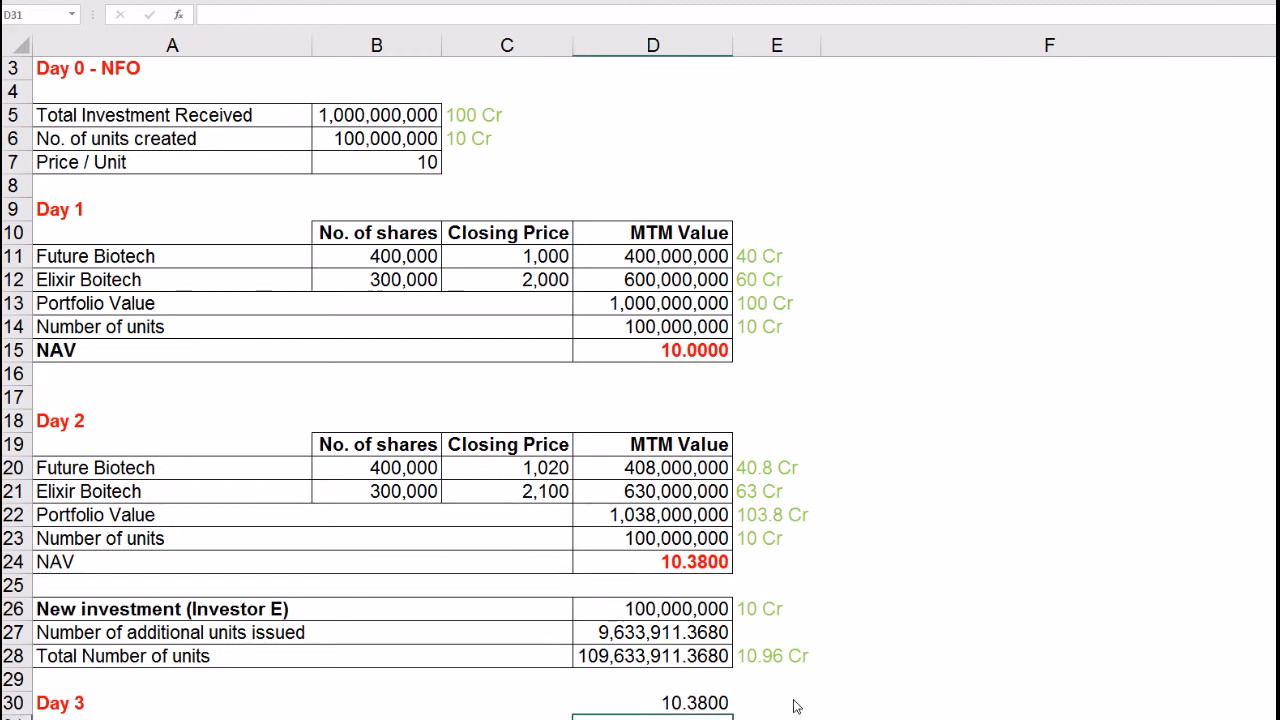
key("Down")
key("Down")
key("Down")
key("Down")
key("Down")
key("Down")
key("Down")
key("Down")
key("Down")
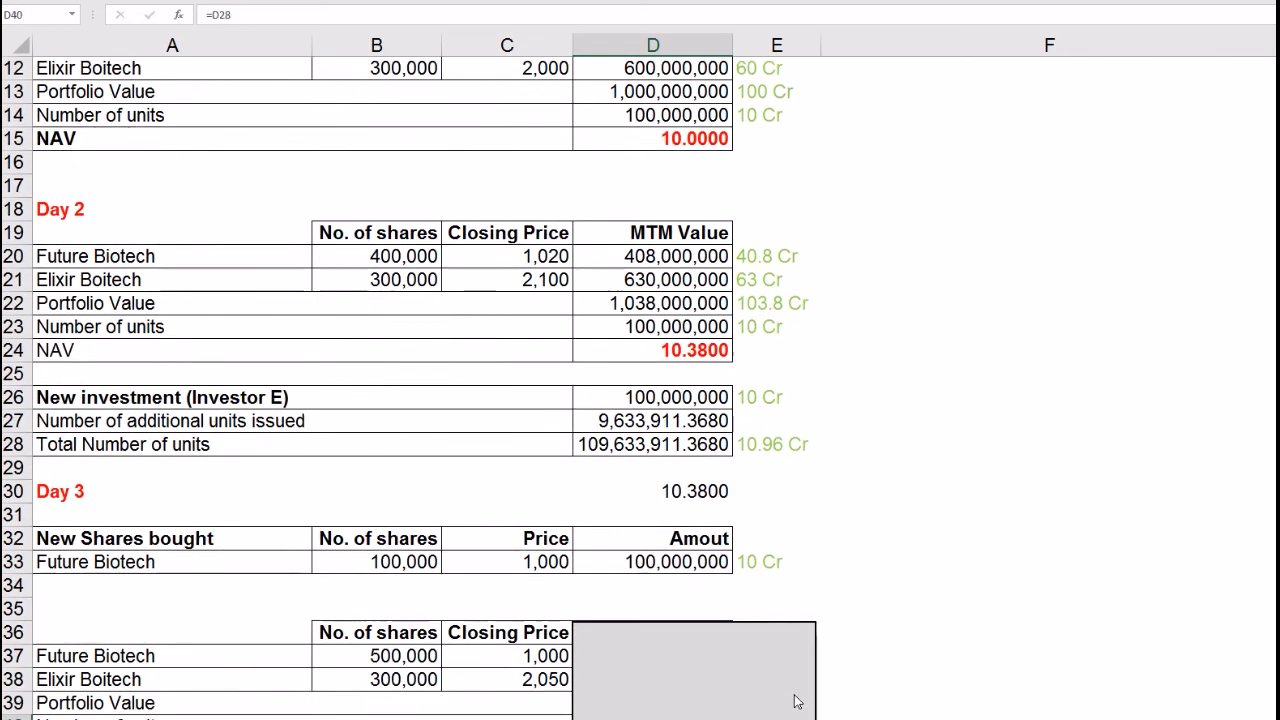
Step: Review the Day 3 purchase of 100,000 new shares at 1,000, totalling 100,000,000
key("Down")
key("Down")
key("Down")
key("Down")
key("Down")
key("Down")
key("Down")
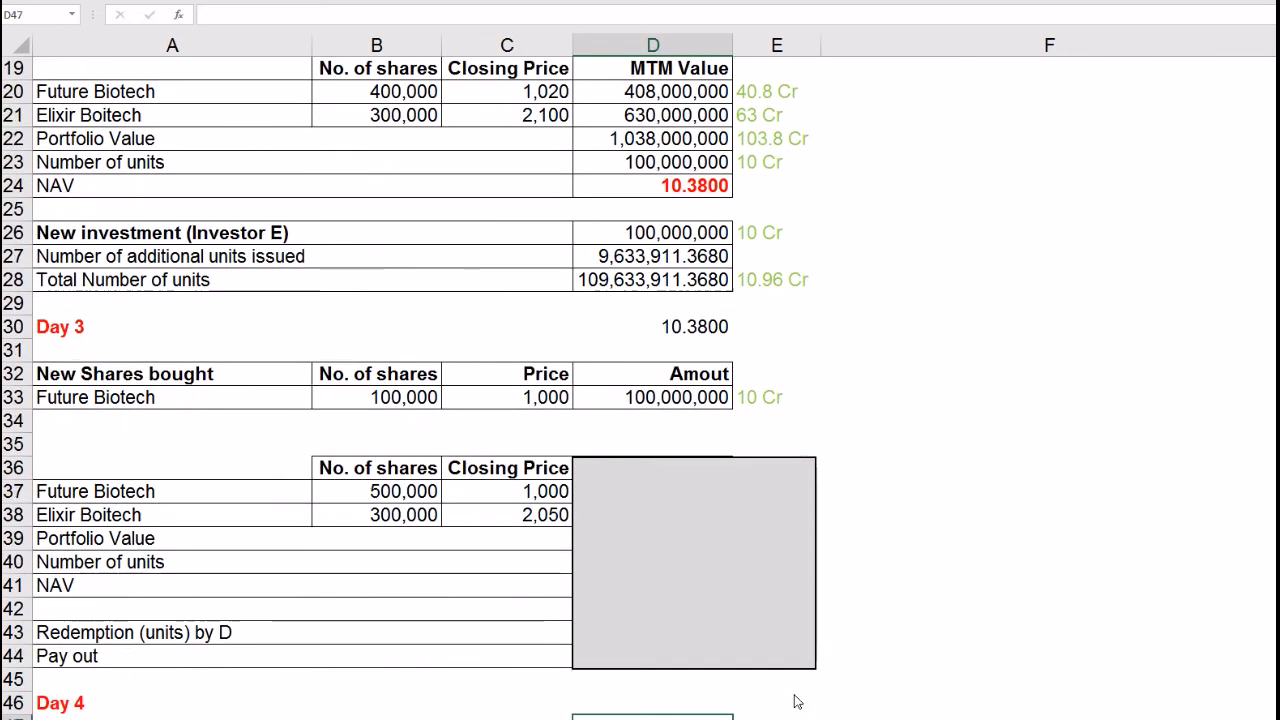
left_click(691, 401)
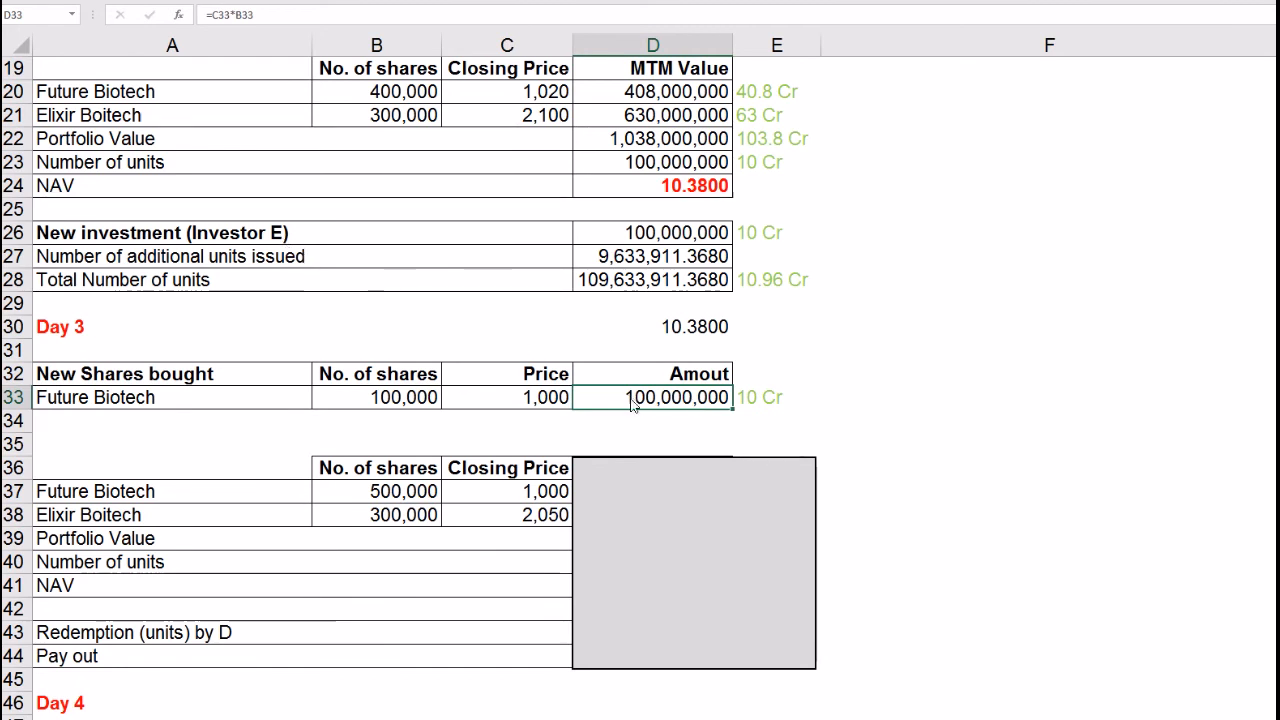
left_click(545, 403)
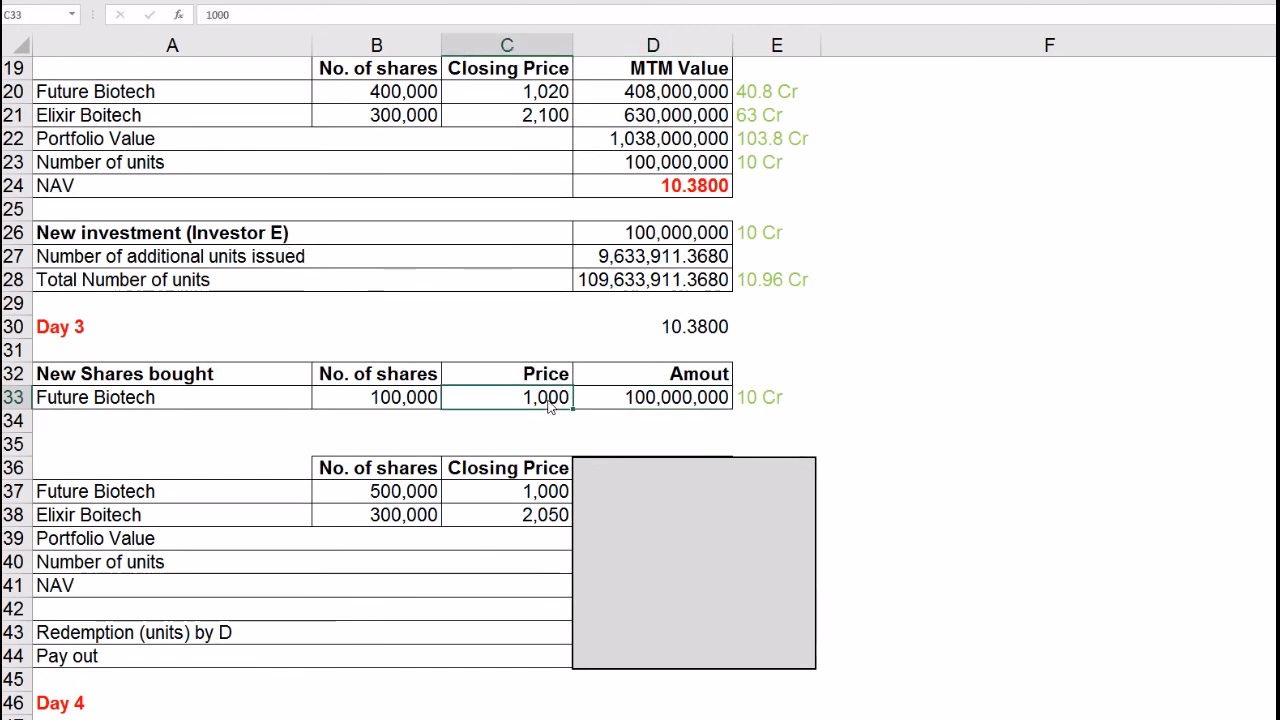
left_click(422, 401)
left_click(482, 404)
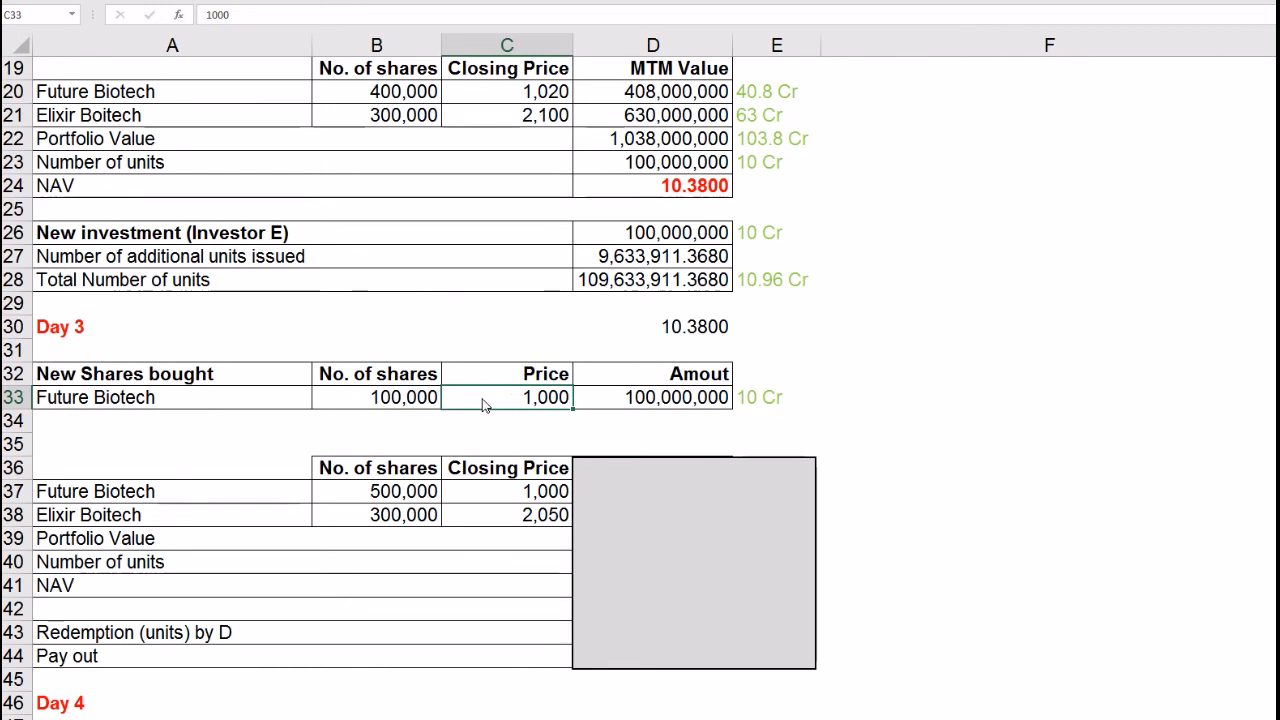
left_click(428, 402)
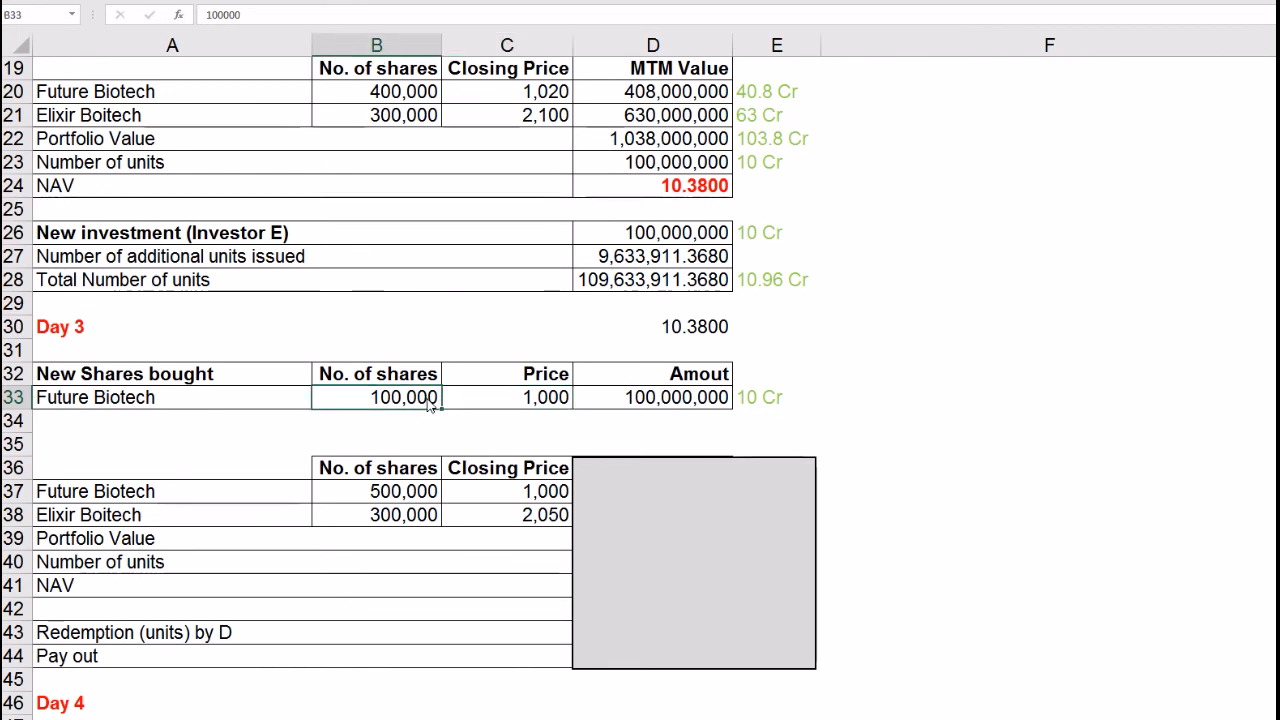
Step: Review updated holdings: Future Biotech 500,000 shares at 1,000, Elixir Boitech at 2,050
left_click(118, 497)
left_click(390, 498)
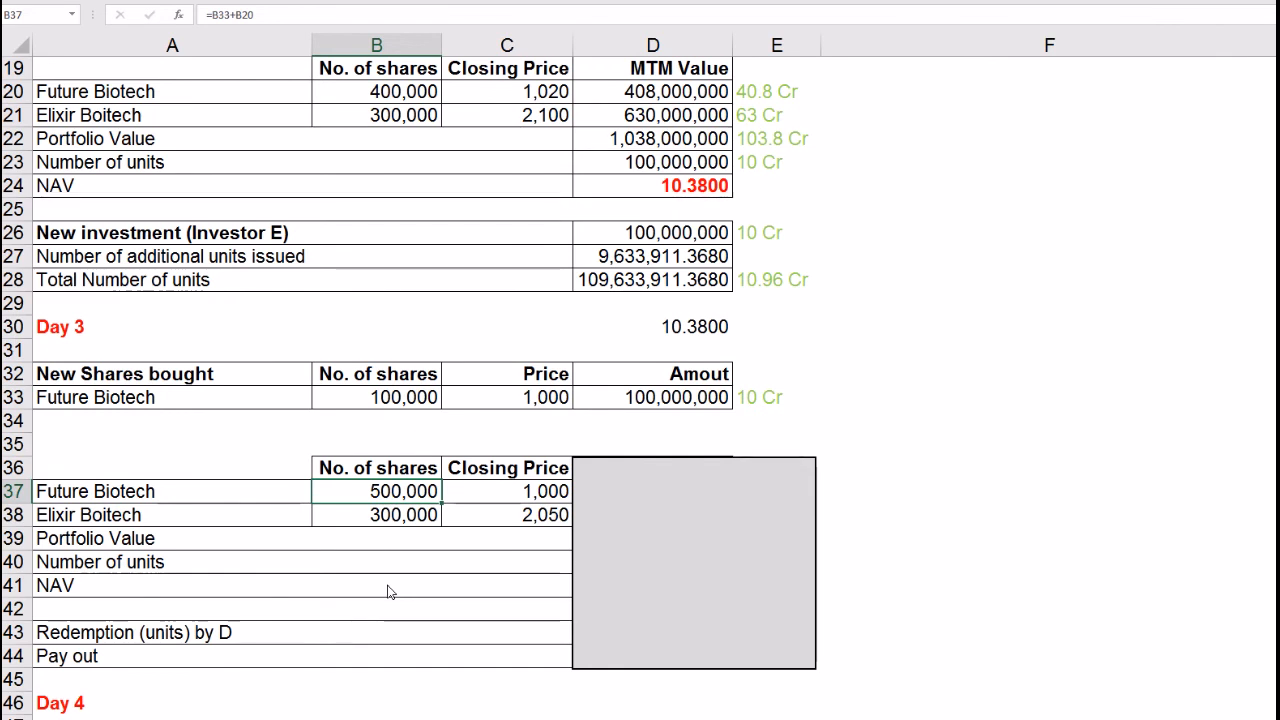
left_click(490, 498)
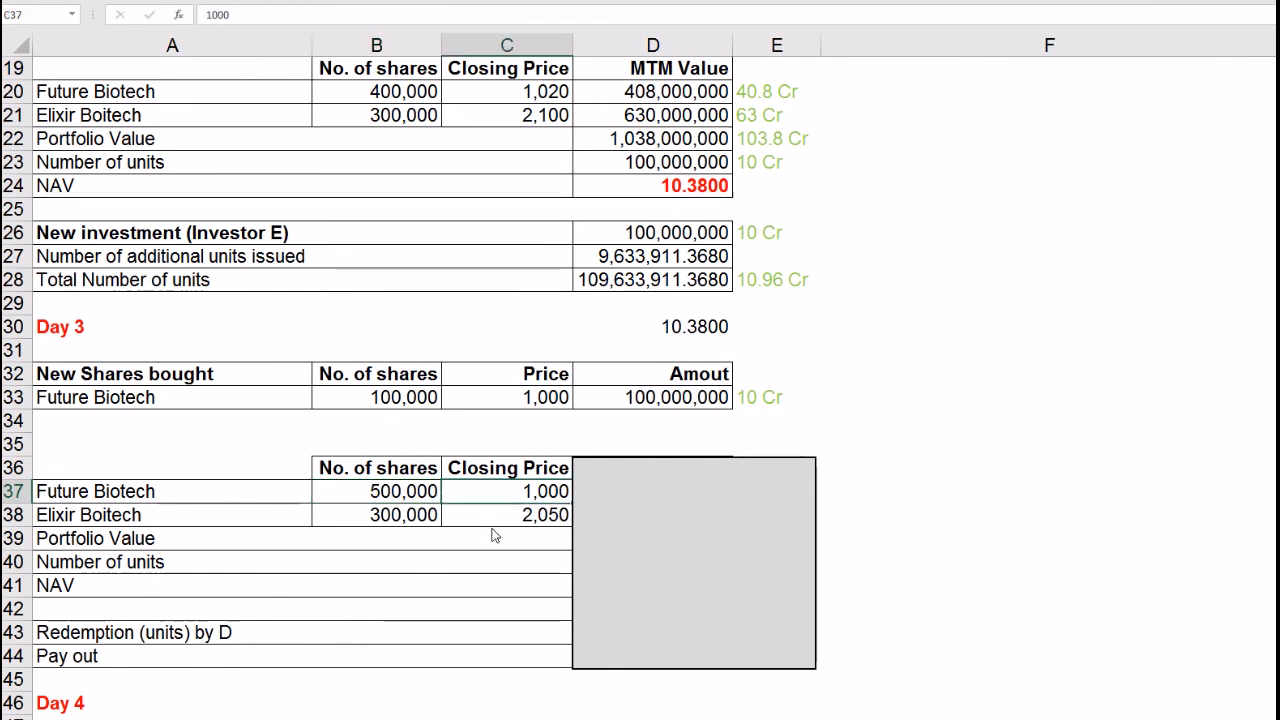
left_click(171, 524)
left_click(517, 516)
left_click_drag(383, 494, 468, 519)
Step: Shrink the cover to show Day 3 MTM 500,000,000 and 615,000,000, portfolio value and units
left_click(698, 463)
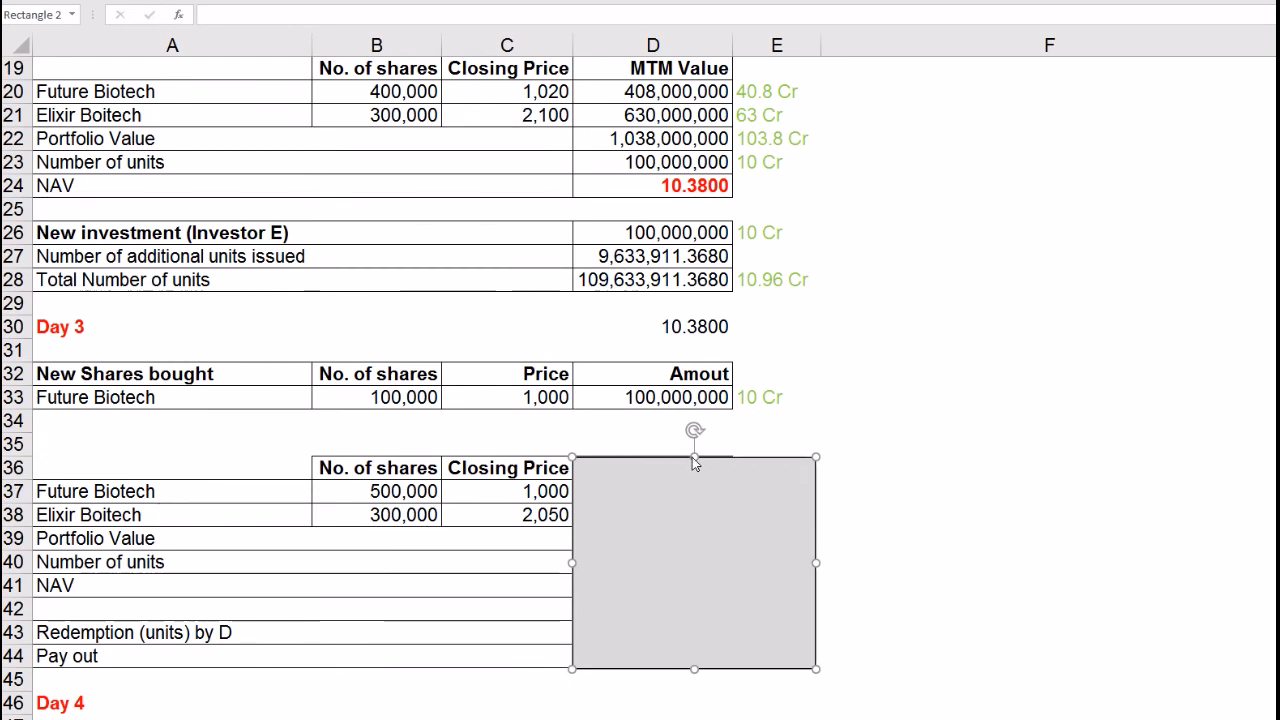
left_click_drag(688, 514, 686, 605)
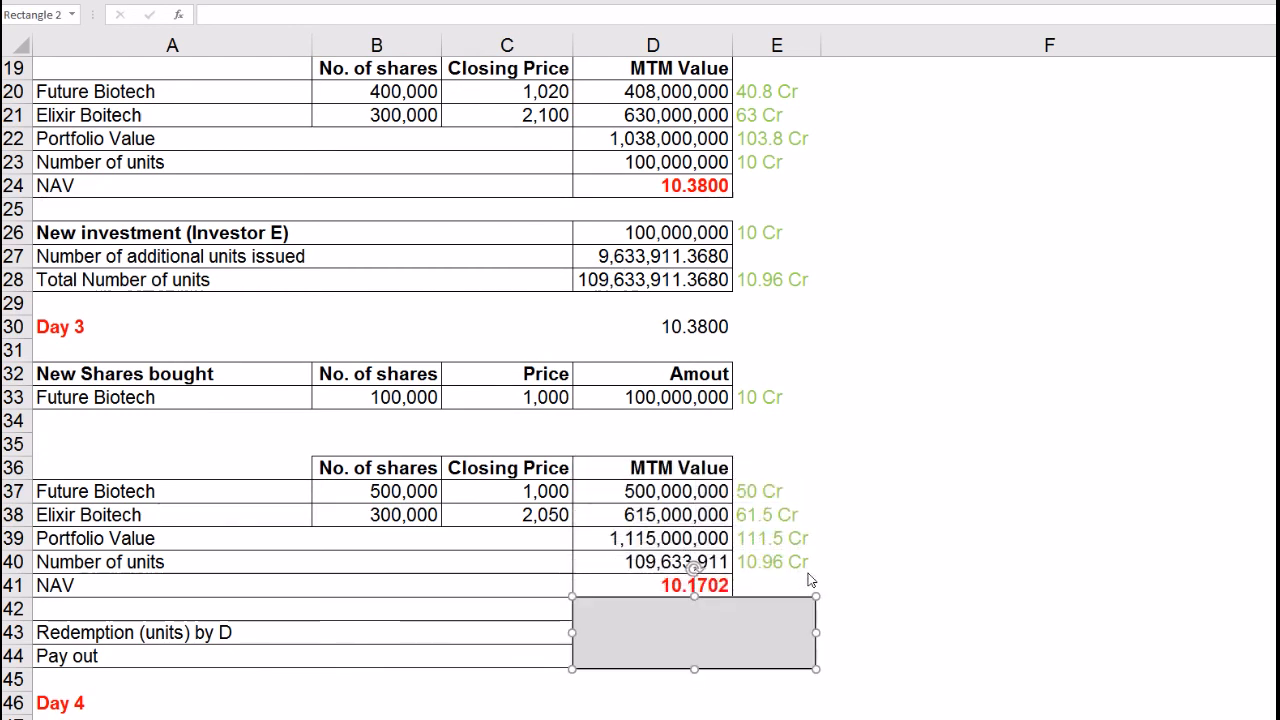
left_click(836, 566)
left_click(634, 545)
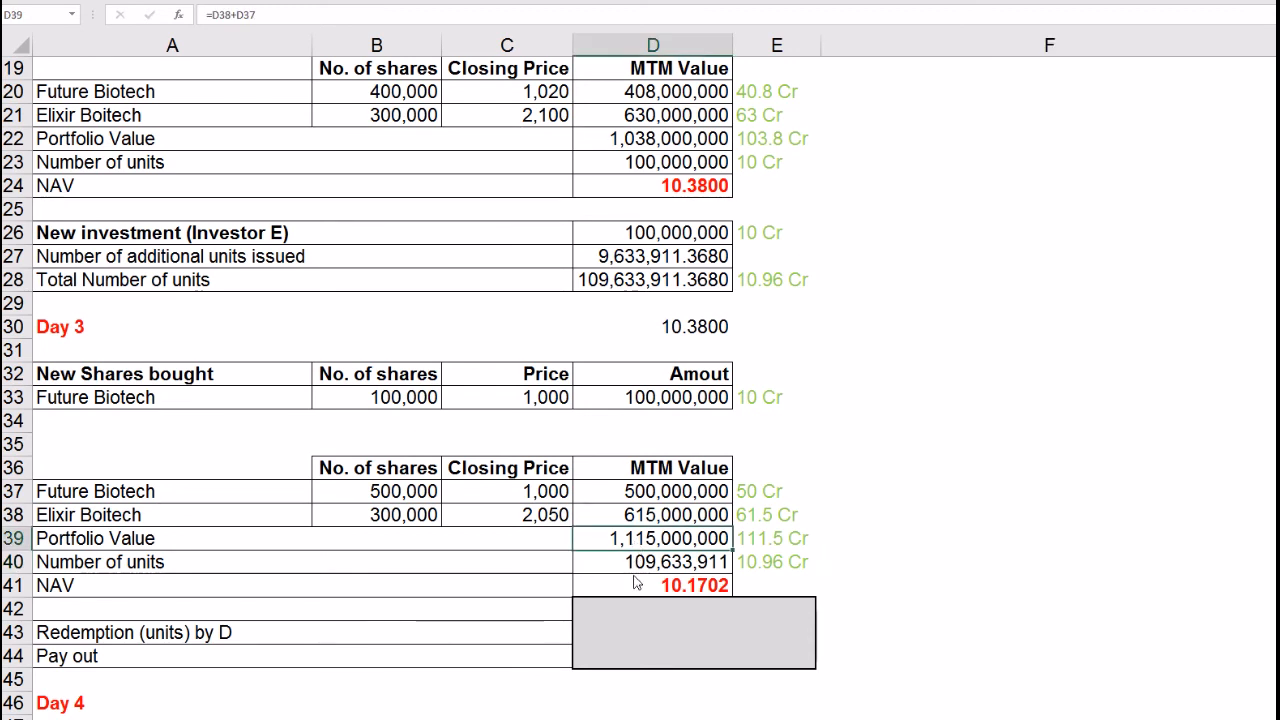
left_click(634, 569)
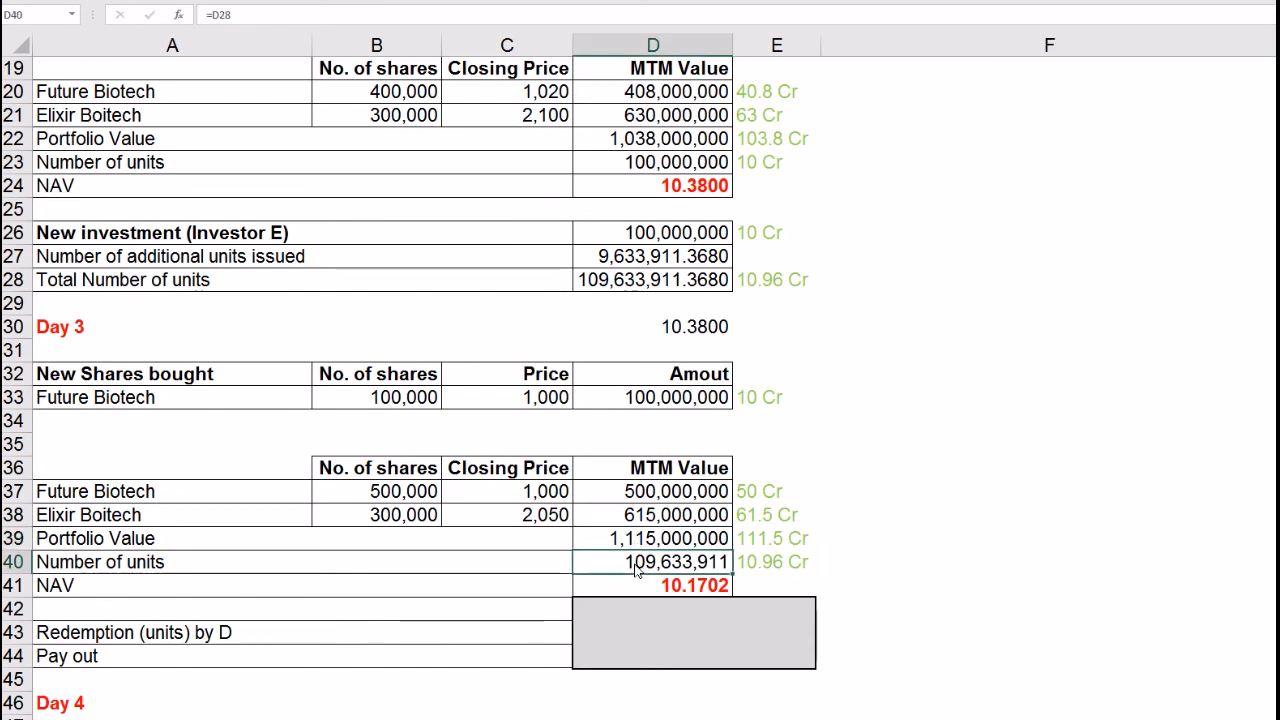
Step: Recommit D41's NAV formula =D39/D40, keeping the Day 3 NAV at 10.1702
left_click(630, 276)
left_click(676, 587)
left_click(283, 22)
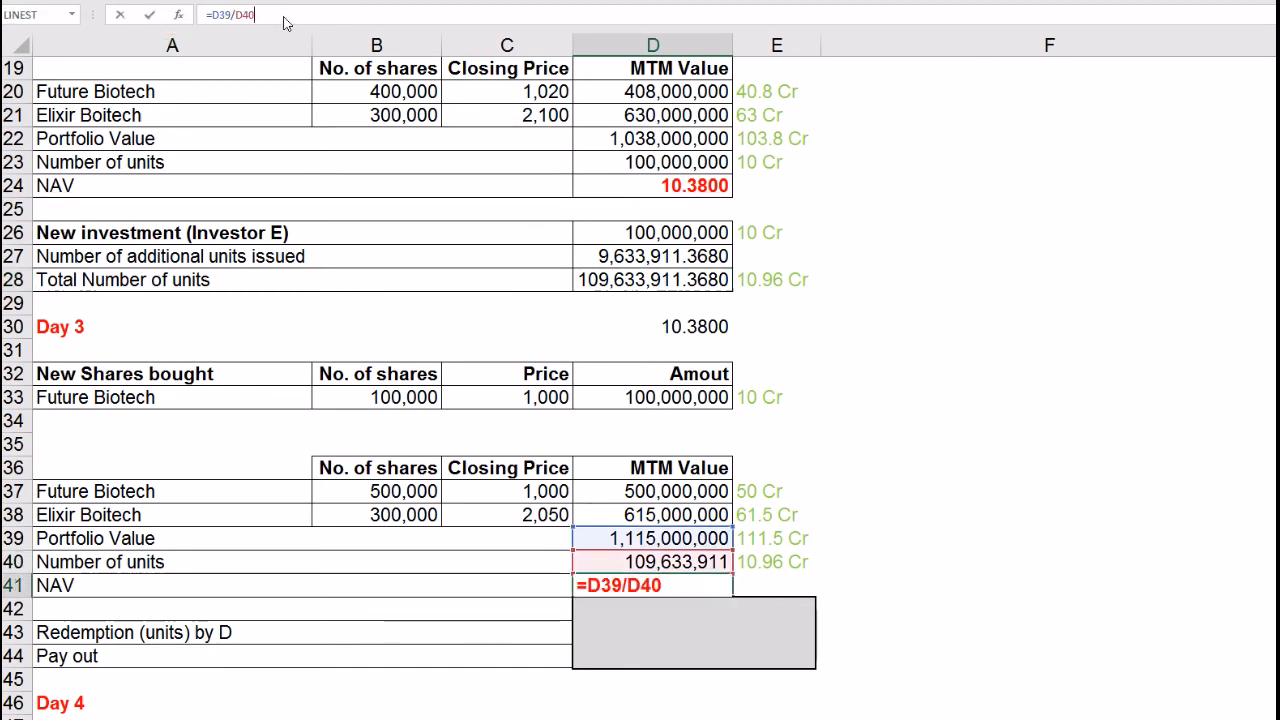
key("Return")
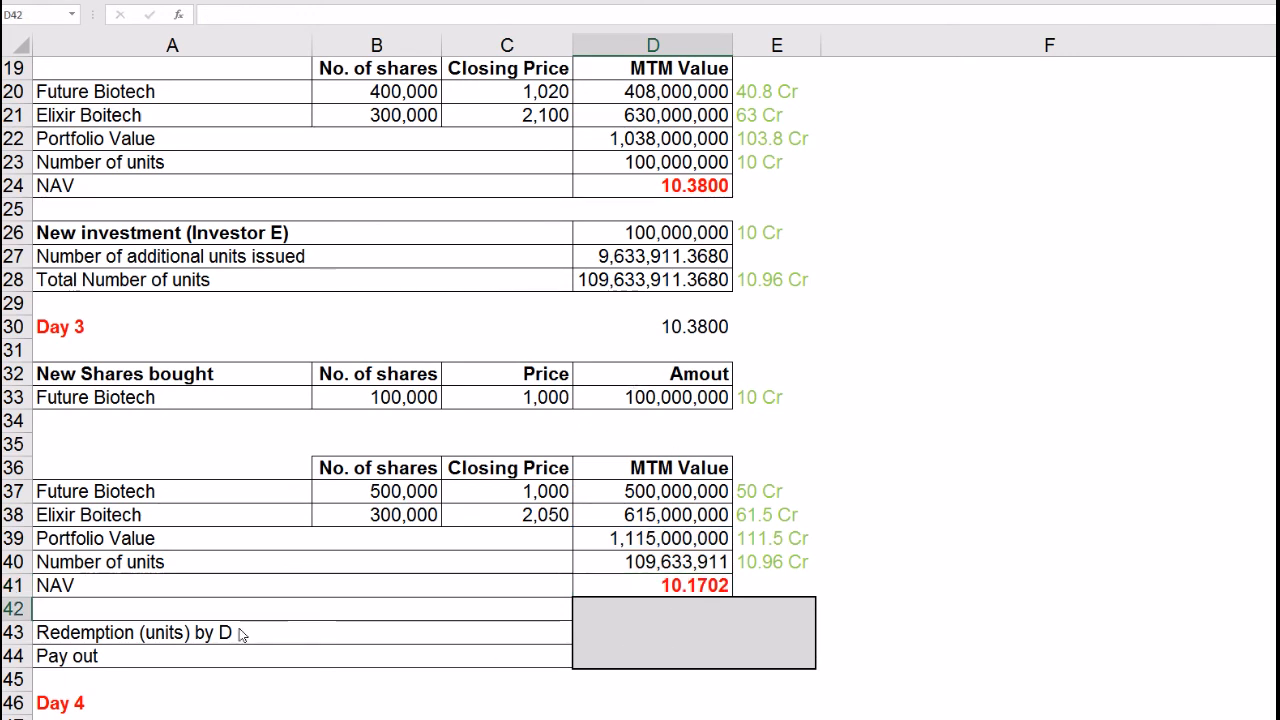
left_click(66, 336)
Step: Set D44's pay-out to =D43*D41, redemption units times Day 3 NAV, giving 101,702,109
left_click(72, 640)
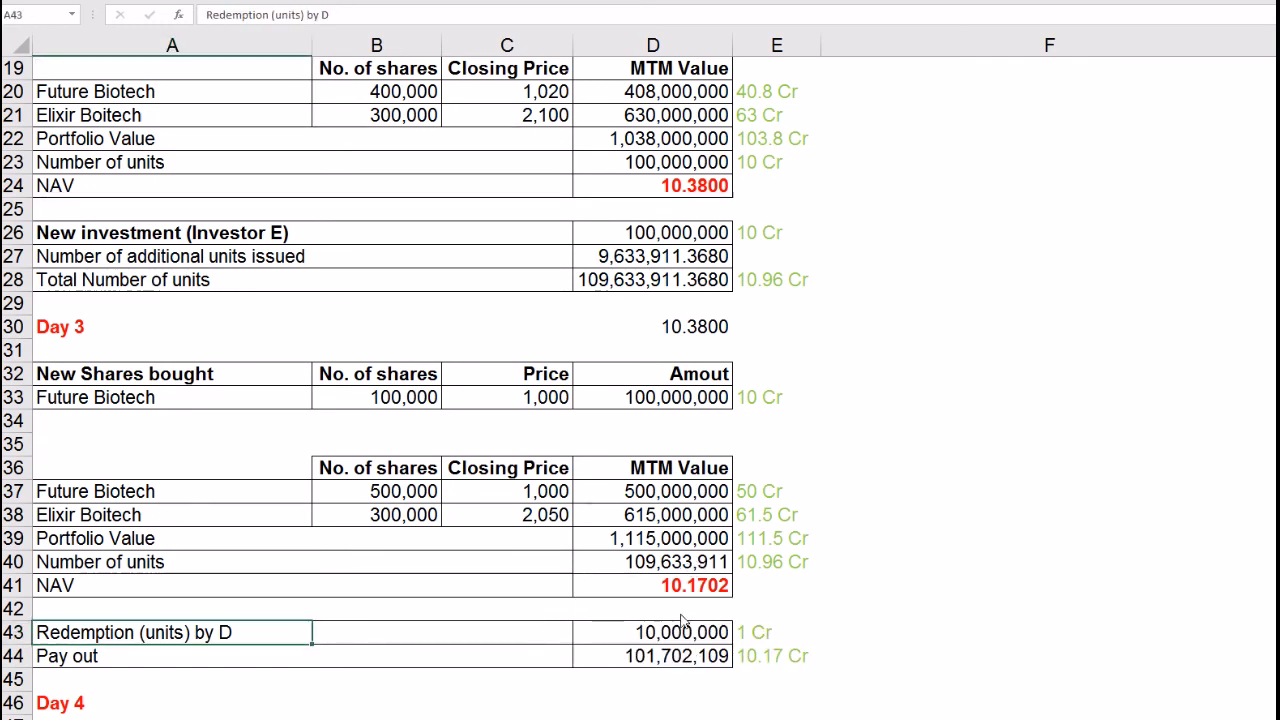
left_click(686, 645)
left_click(687, 588)
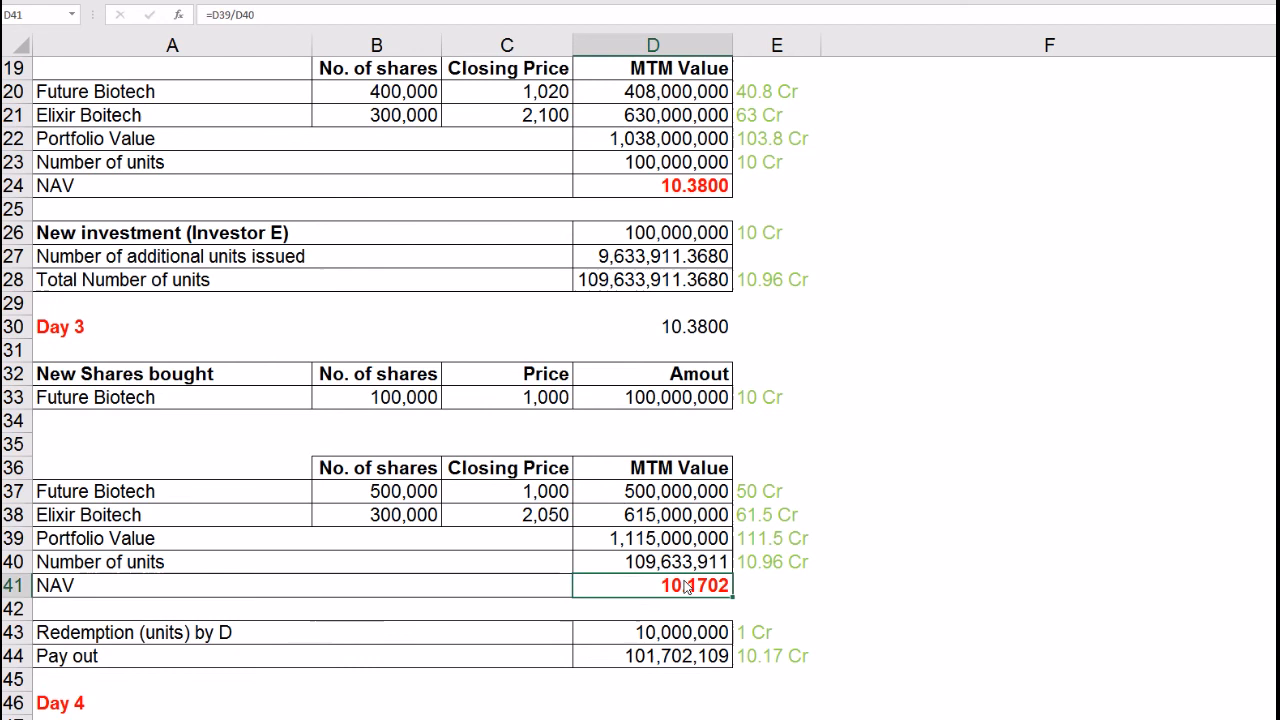
left_click(668, 664)
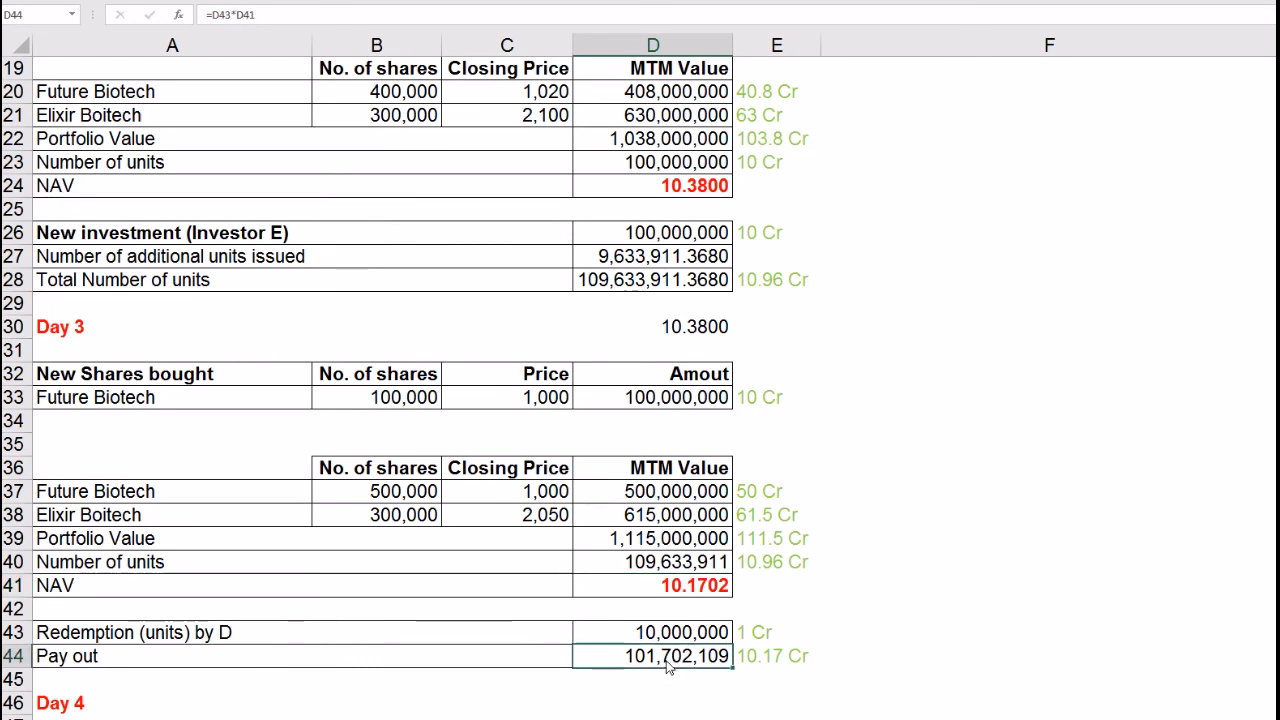
left_click(270, 15)
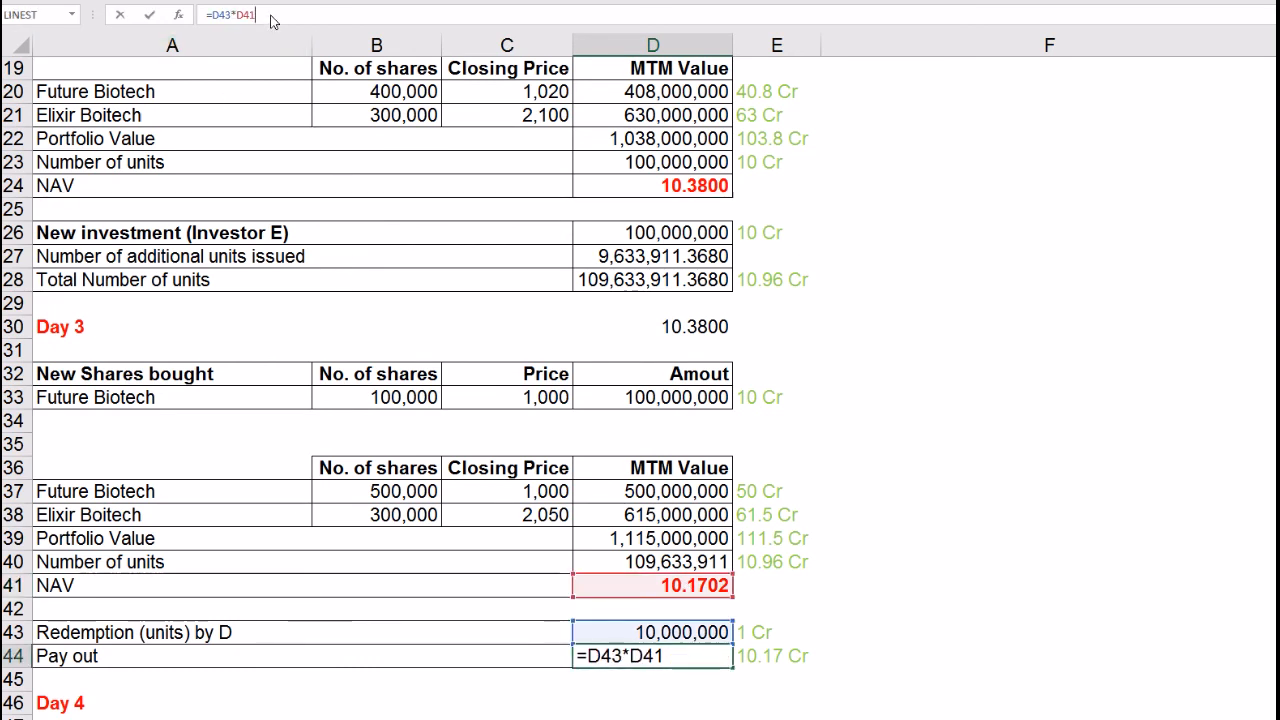
key("Return")
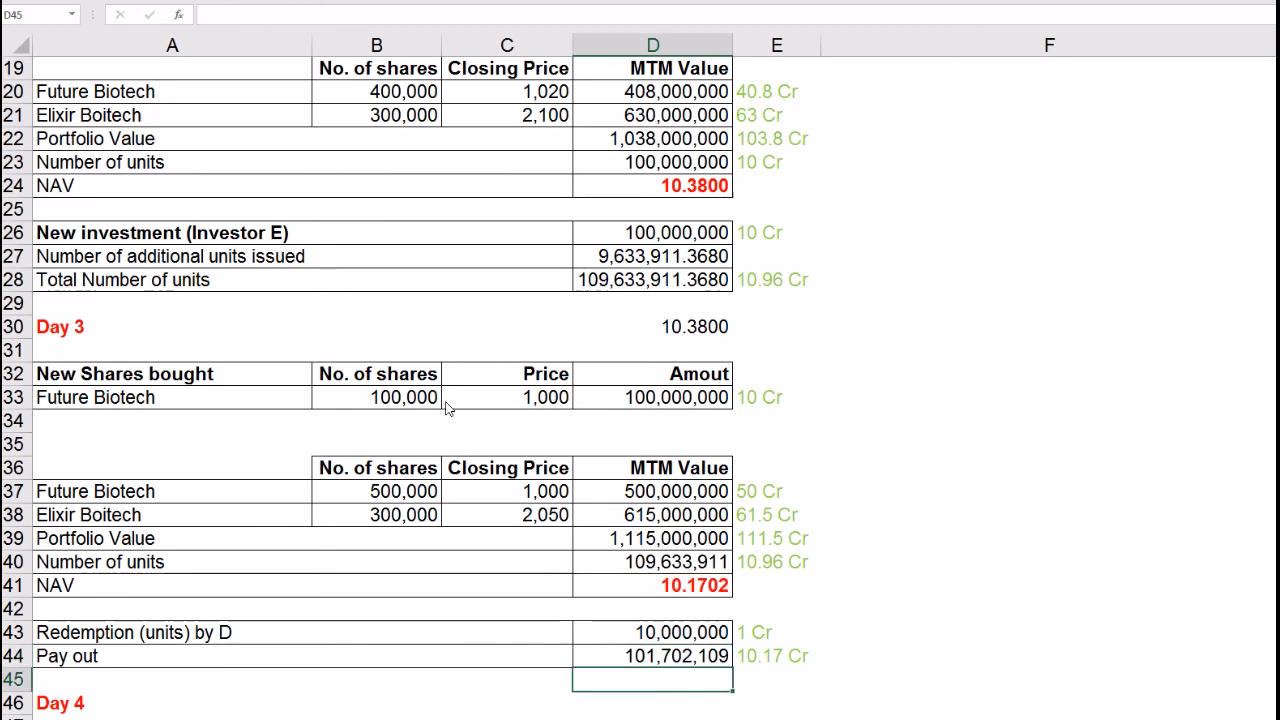
left_click(632, 662)
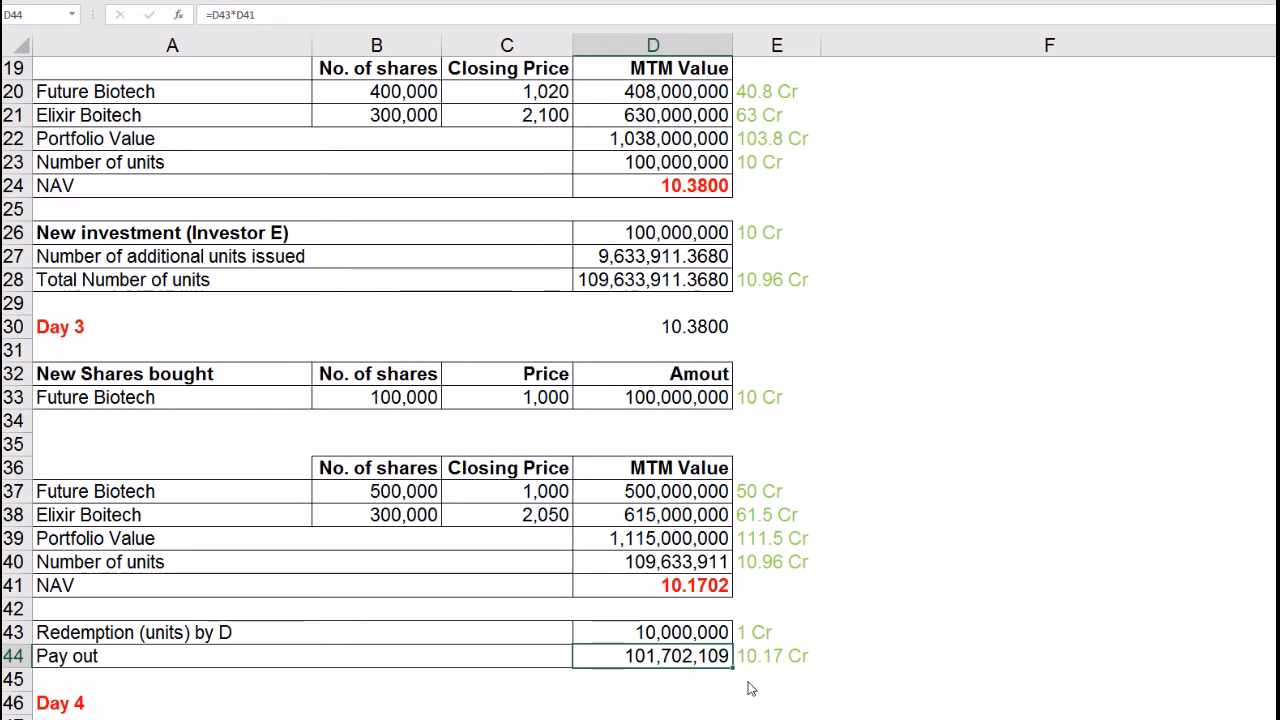
key("Right")
key("Right")
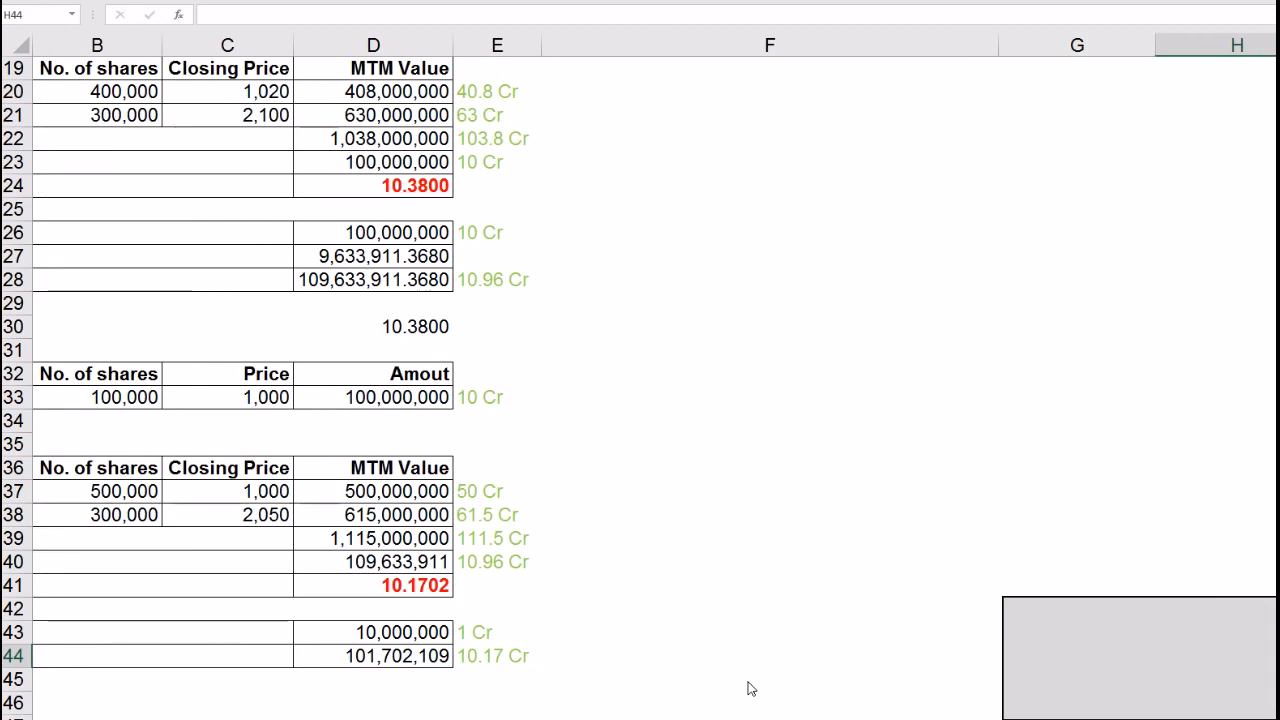
key("Right")
key("Right")
key("Right")
key("Right")
key("Right")
key("Right")
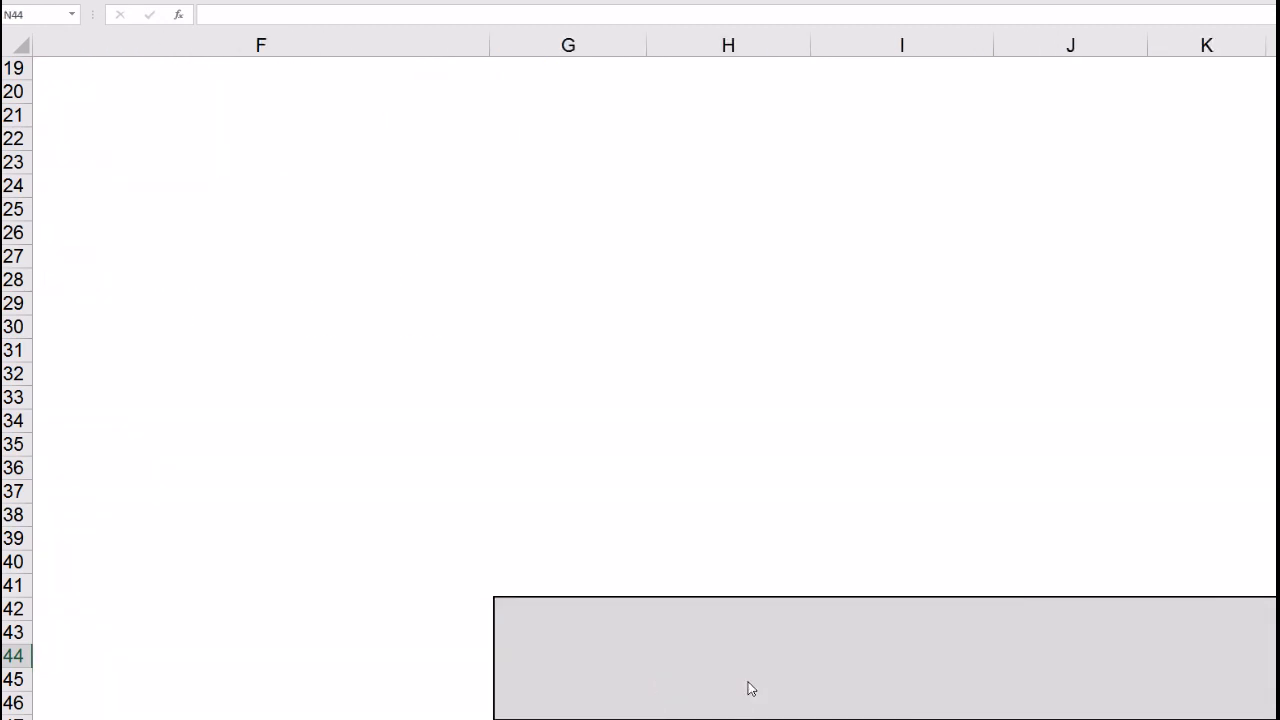
Step: Delete the grey cover to reveal the Realised and Unrealised Profit tables
left_click(751, 689)
key("Delete")
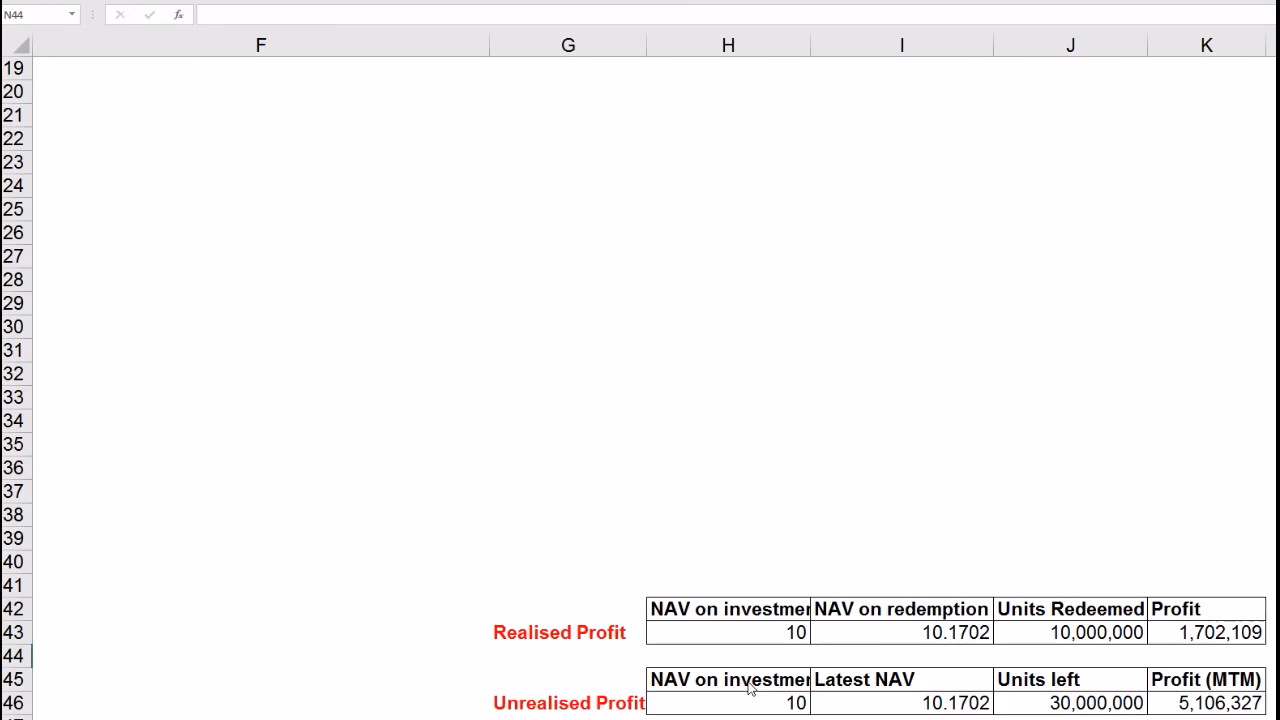
left_click(766, 645)
left_click(955, 643)
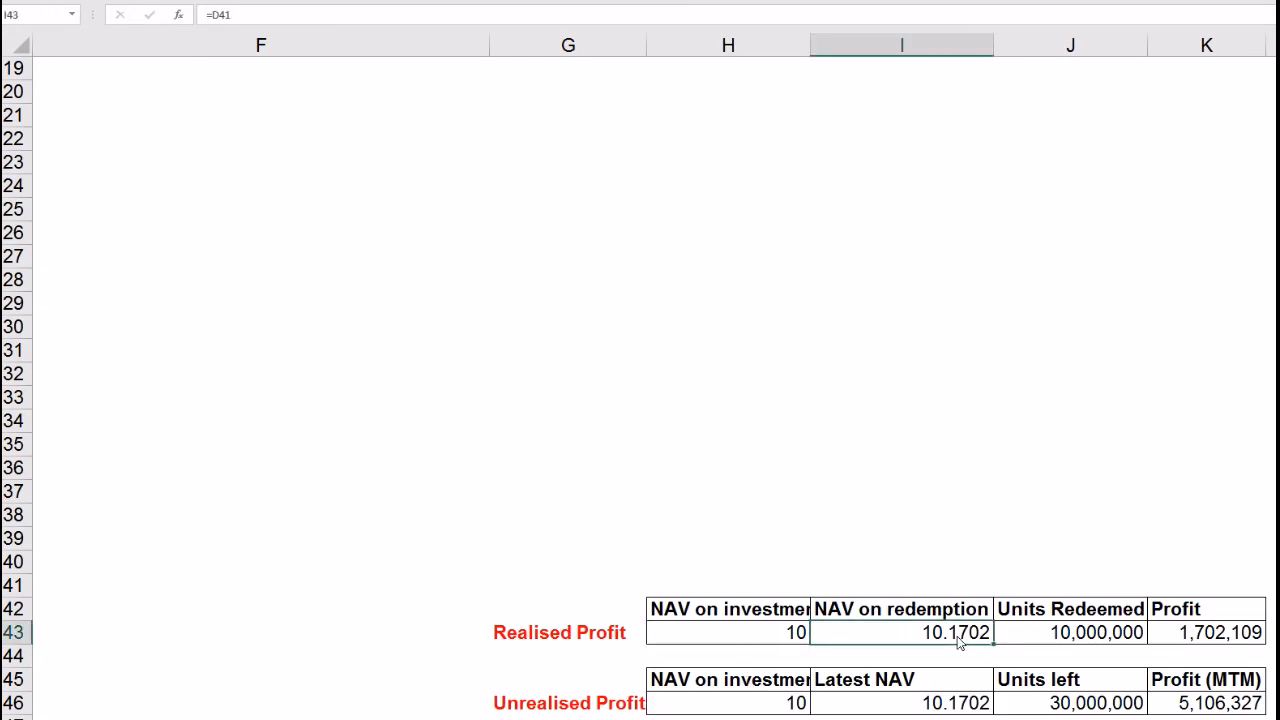
Step: Enter =J43*(I43-H43) in K43 for a realised profit of 1,702,109
left_click(1049, 640)
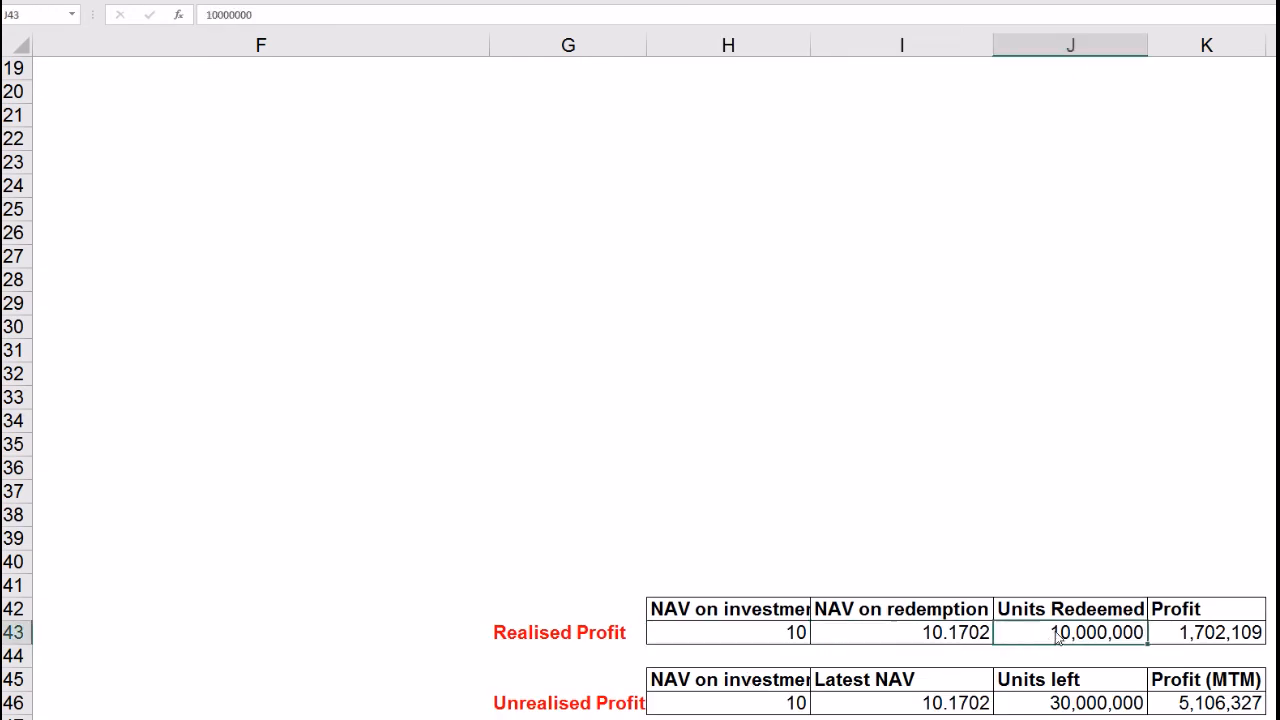
left_click_drag(798, 638, 900, 640)
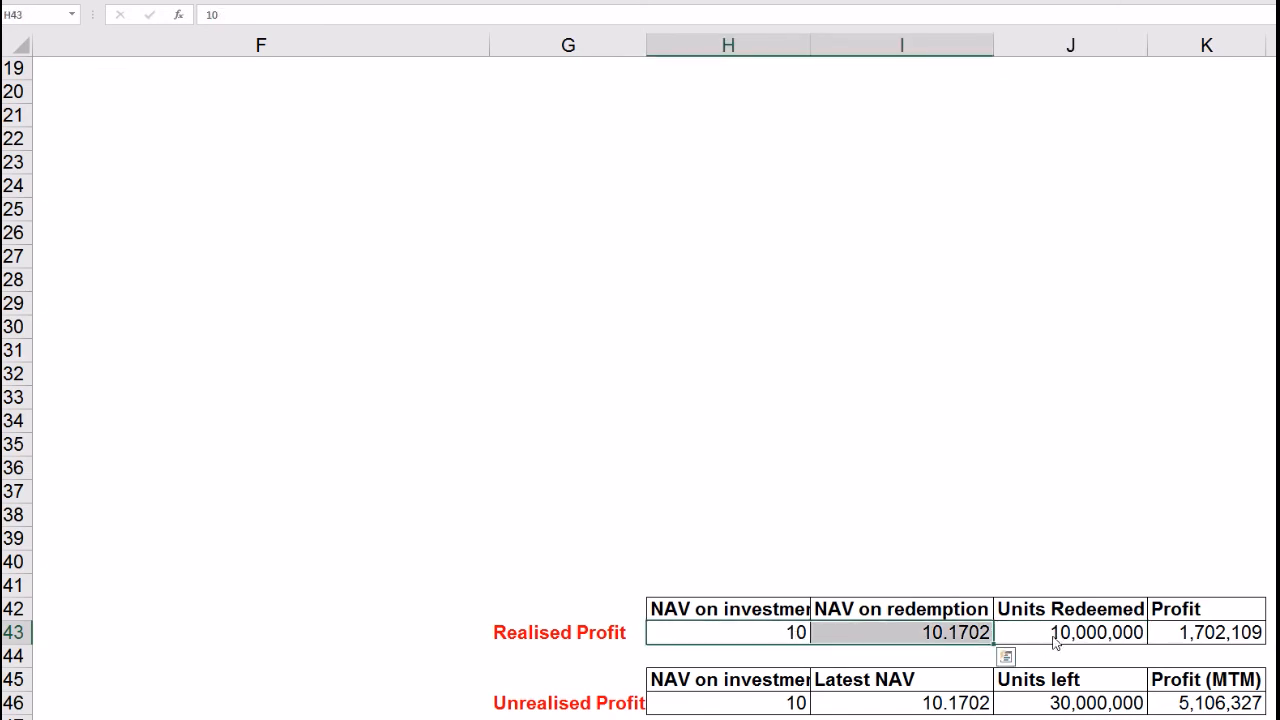
left_click(1055, 643)
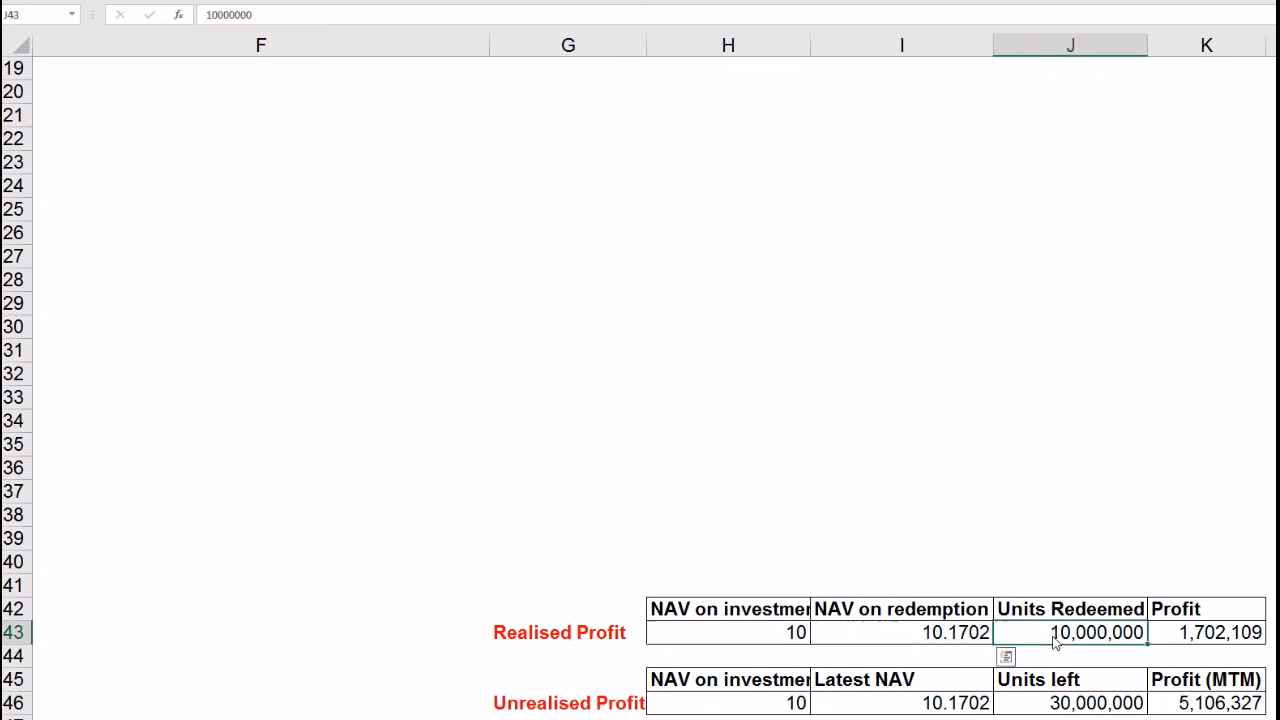
left_click(1216, 643)
left_click(317, 17)
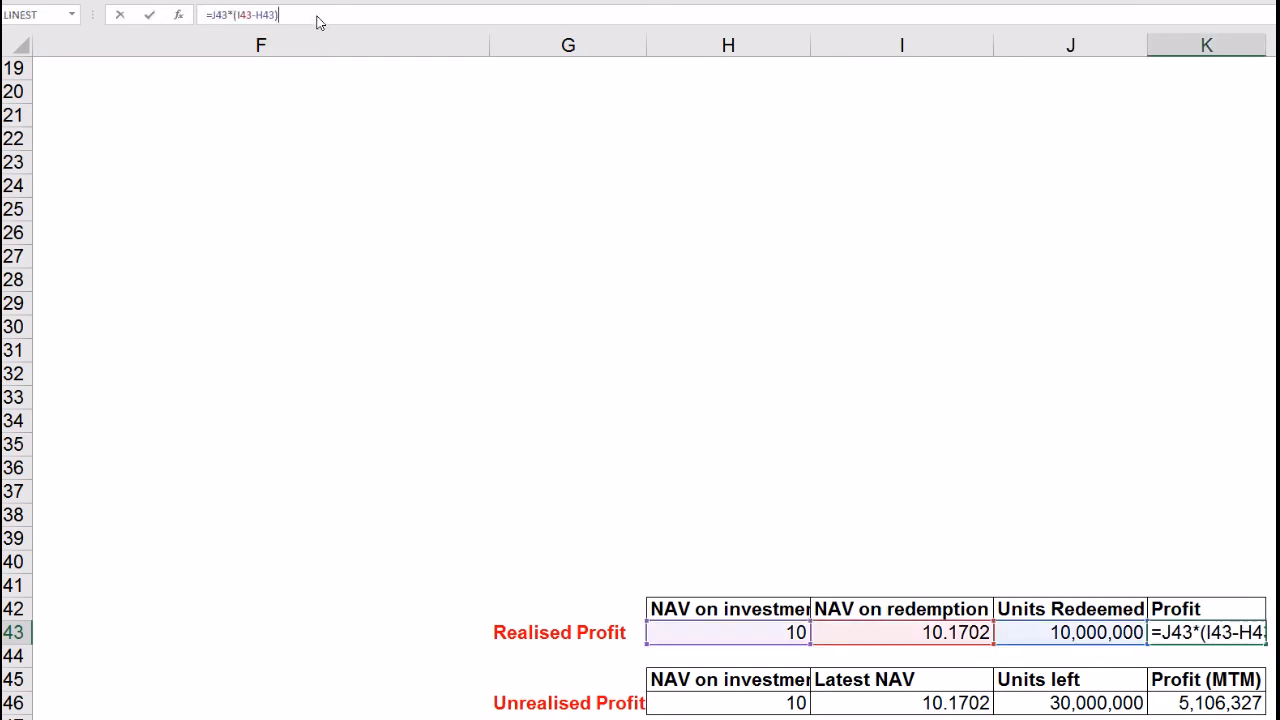
key("Return")
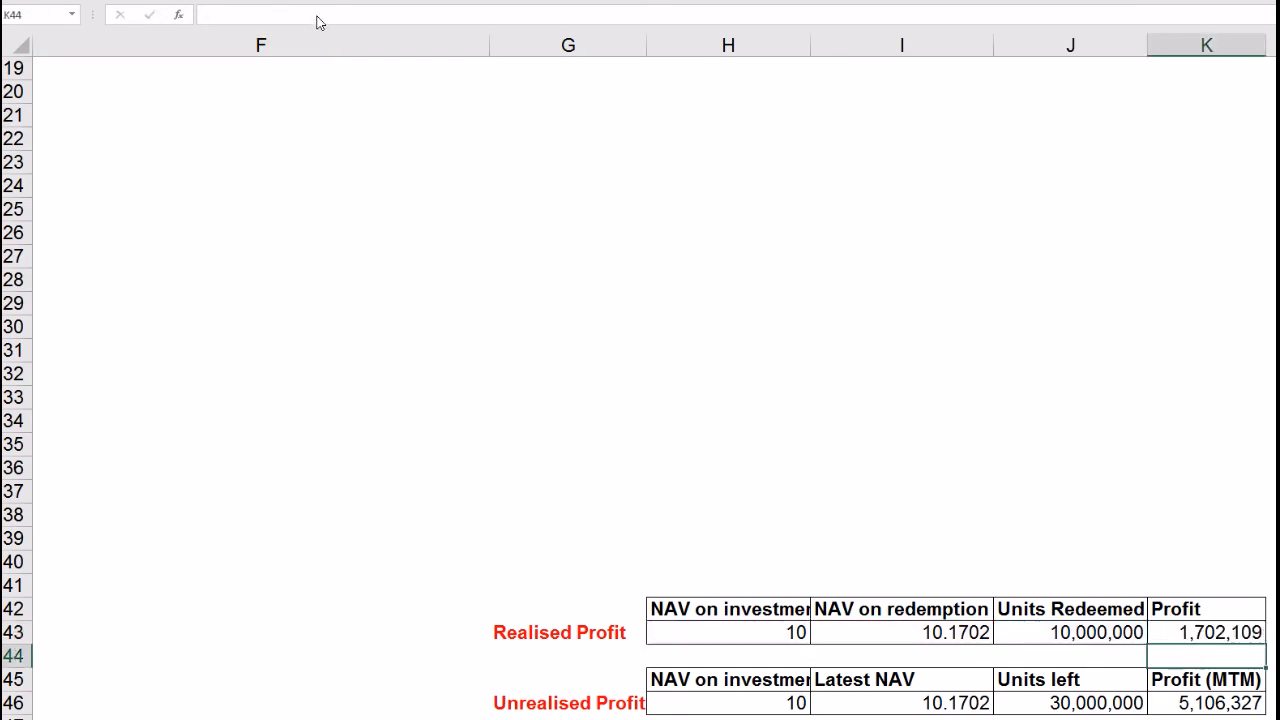
Step: Autofit column H so the NAV on investment value fits
double_click(809, 50)
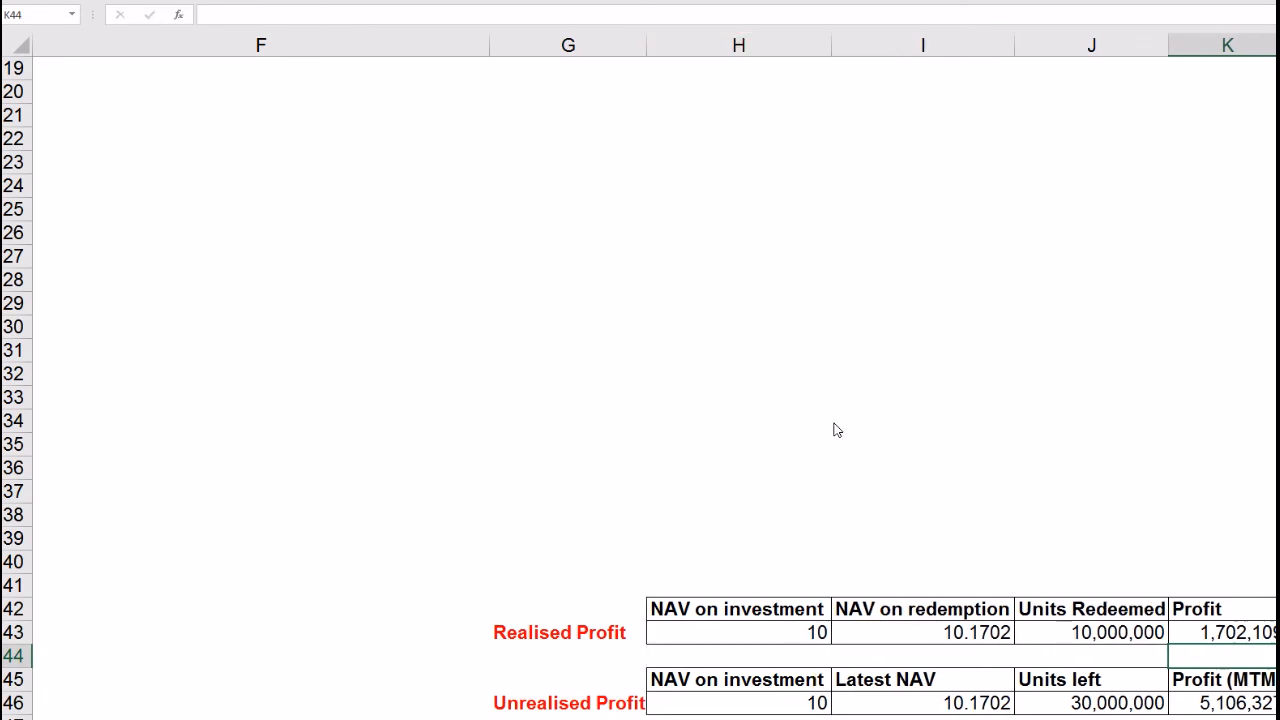
left_click(806, 705)
key("Return")
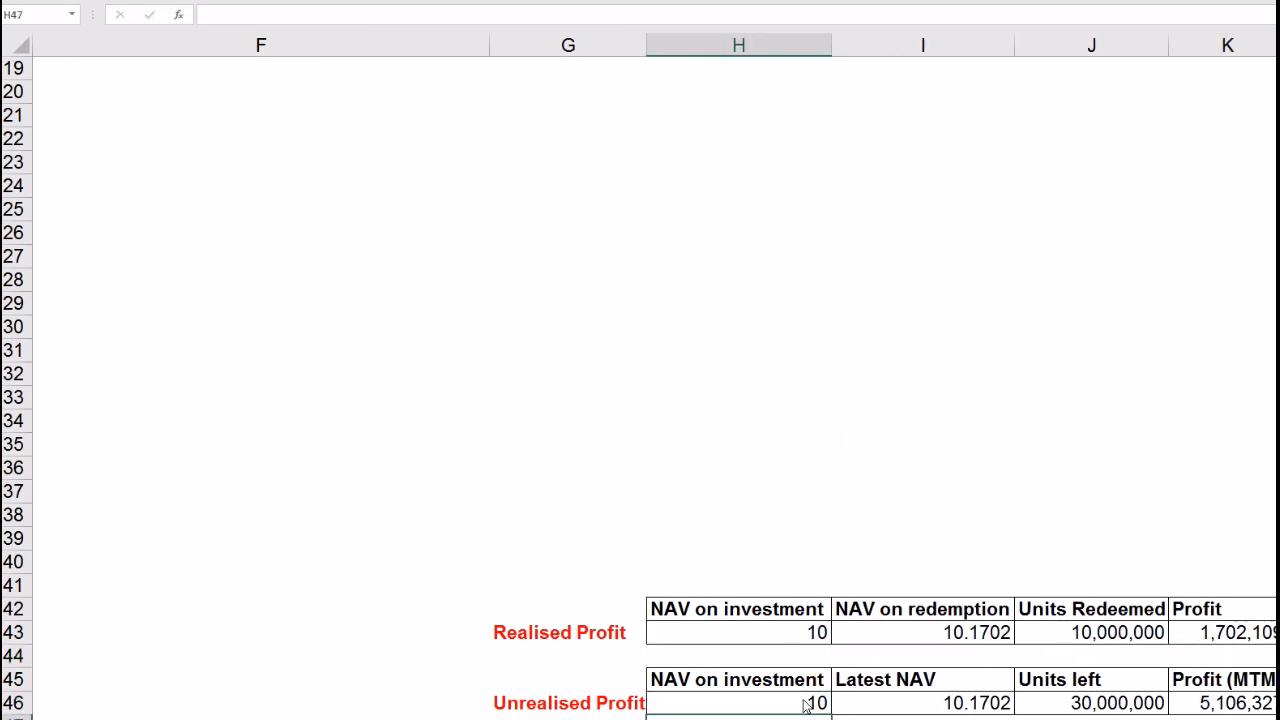
key("Right")
key("Right")
key("Right")
key("Right")
key("Right")
key("Right")
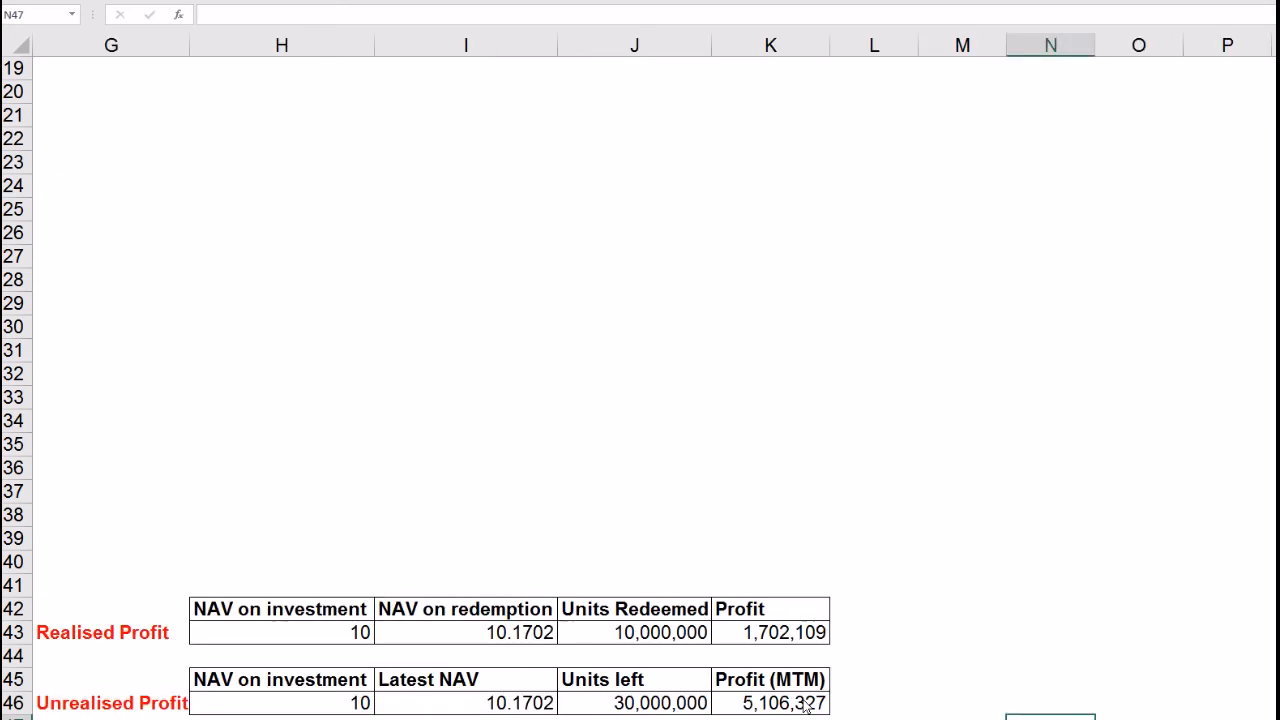
Step: Enter =J46*(I46-H46) in K46 for an unrealised MTM profit of 5,106,327
left_click(524, 705)
left_click(604, 709)
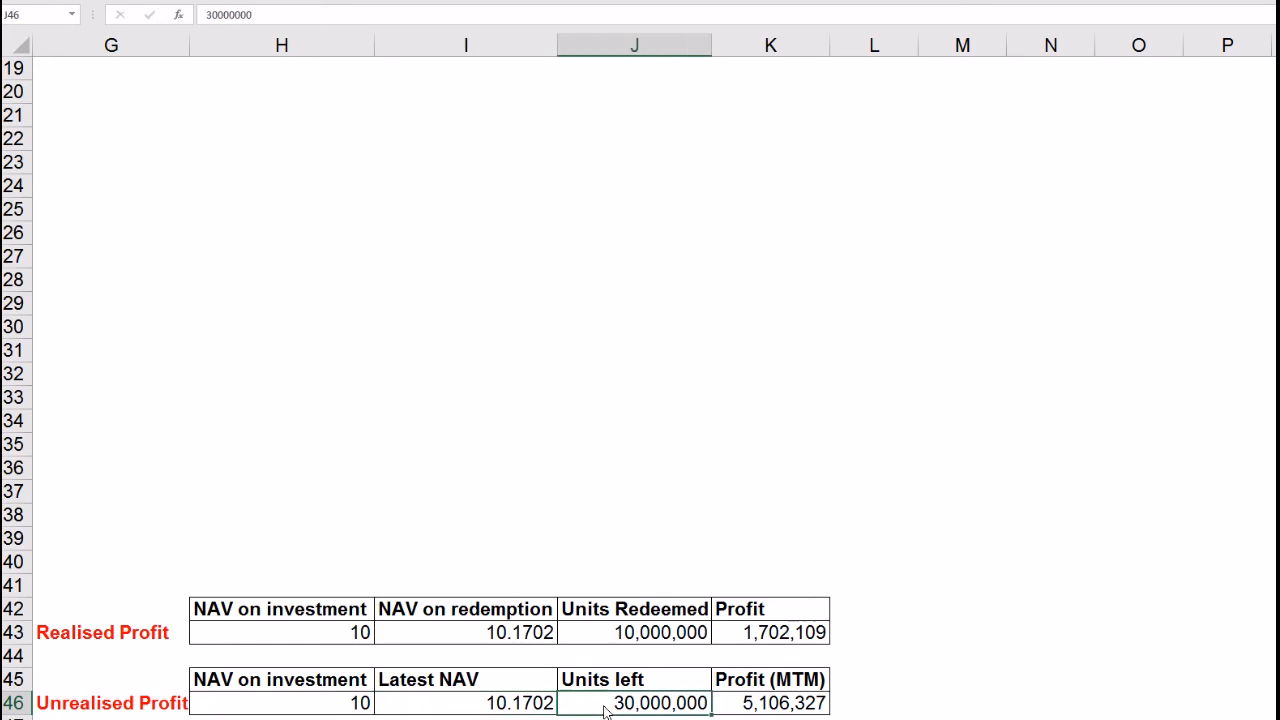
left_click(776, 708)
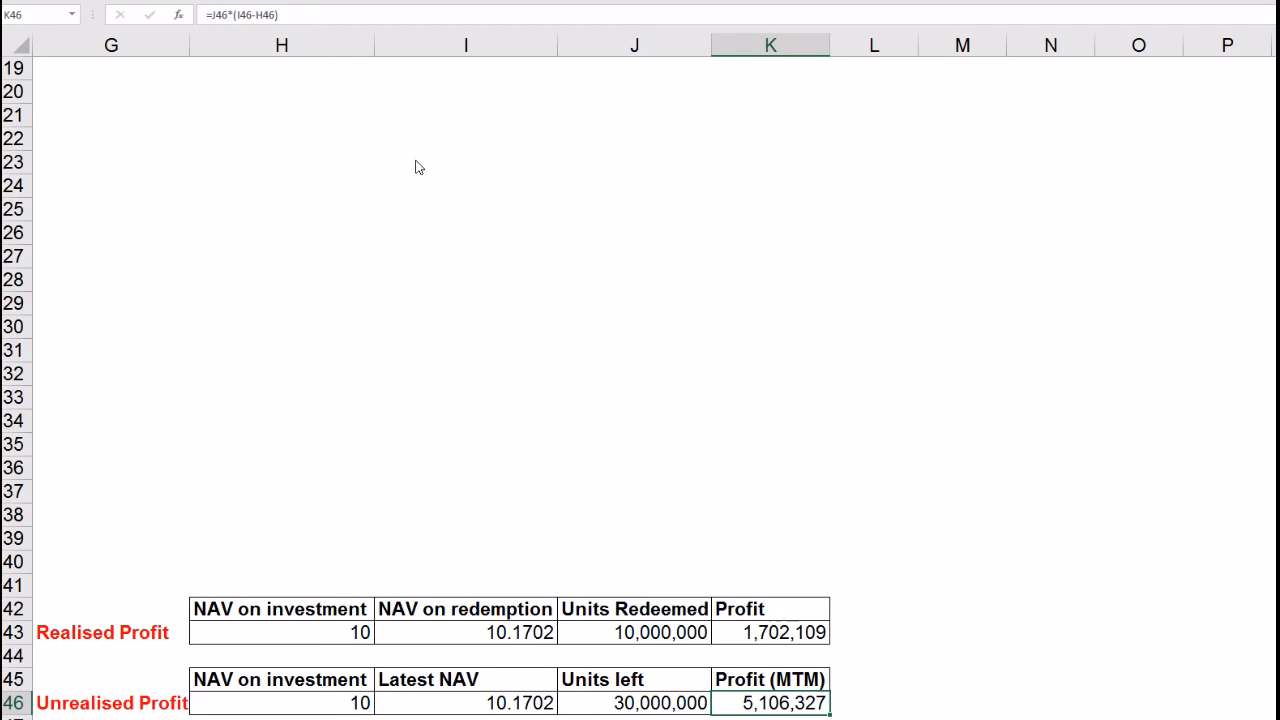
left_click(298, 18)
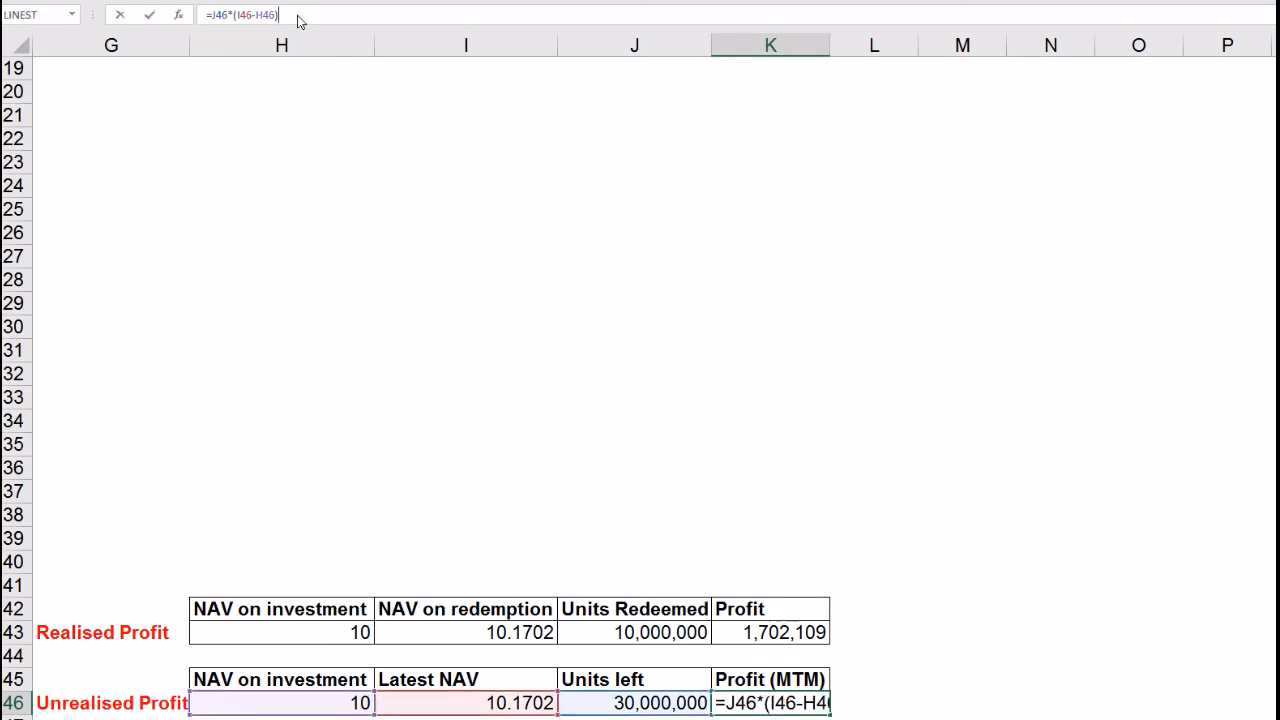
key("Return")
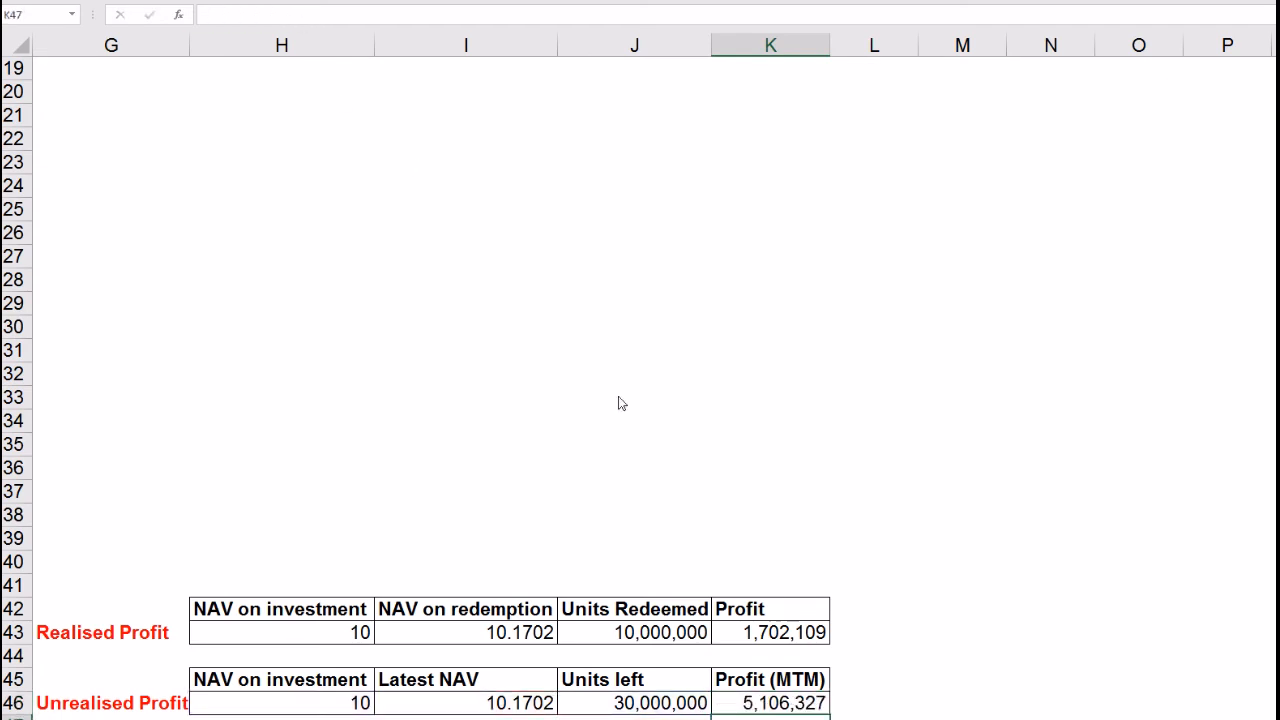
left_click(748, 706)
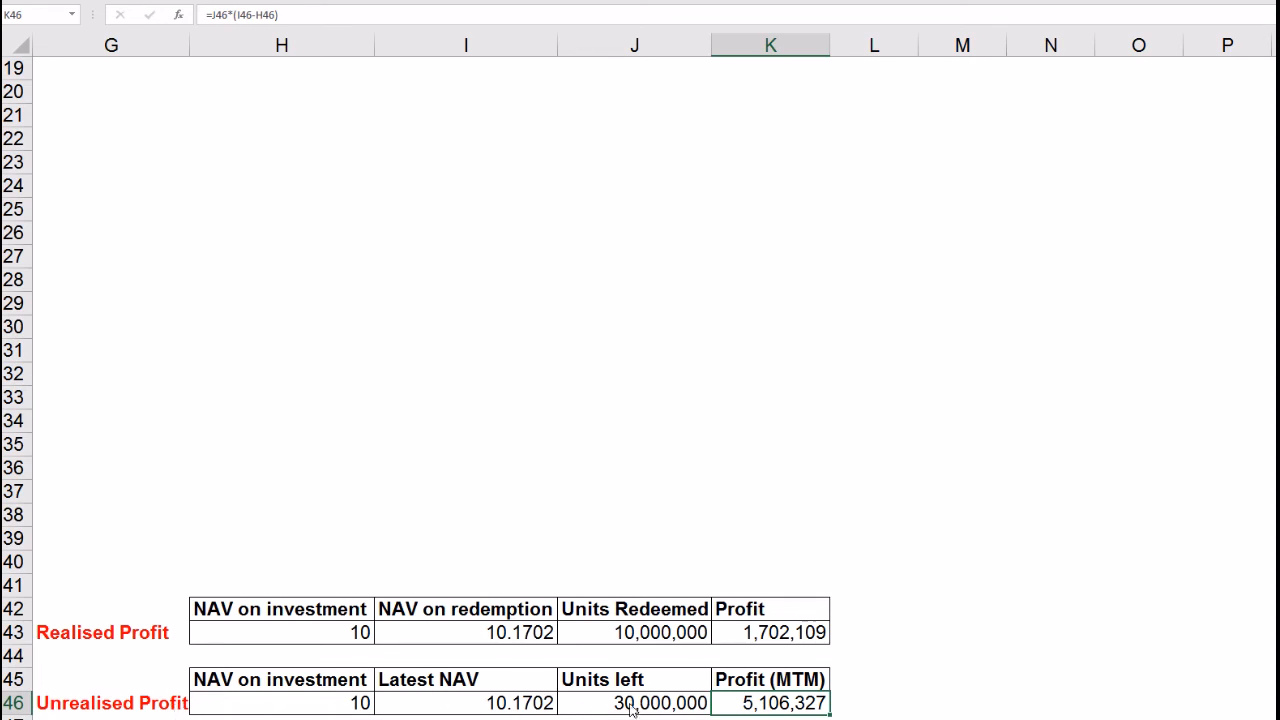
left_click(568, 548)
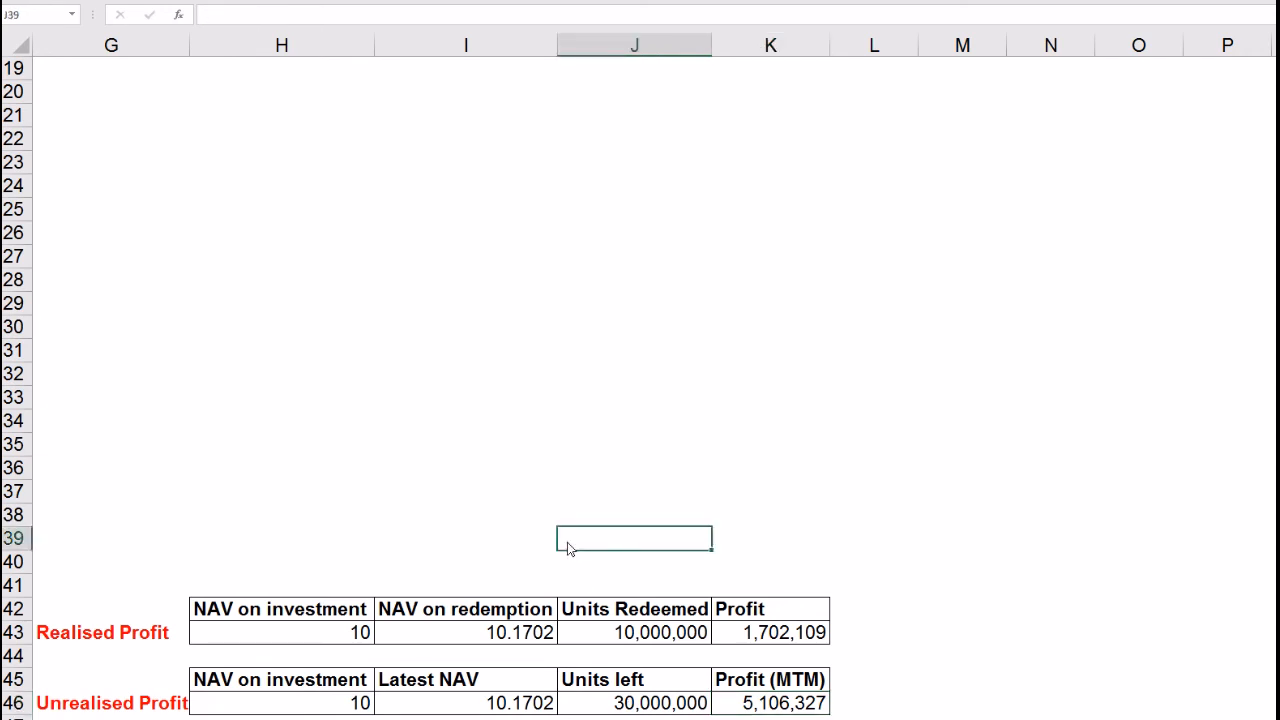
key("Left")
key("Left")
key("Left")
key("Left")
key("Left")
key("Left")
key("Left")
key("Left")
key("Left")
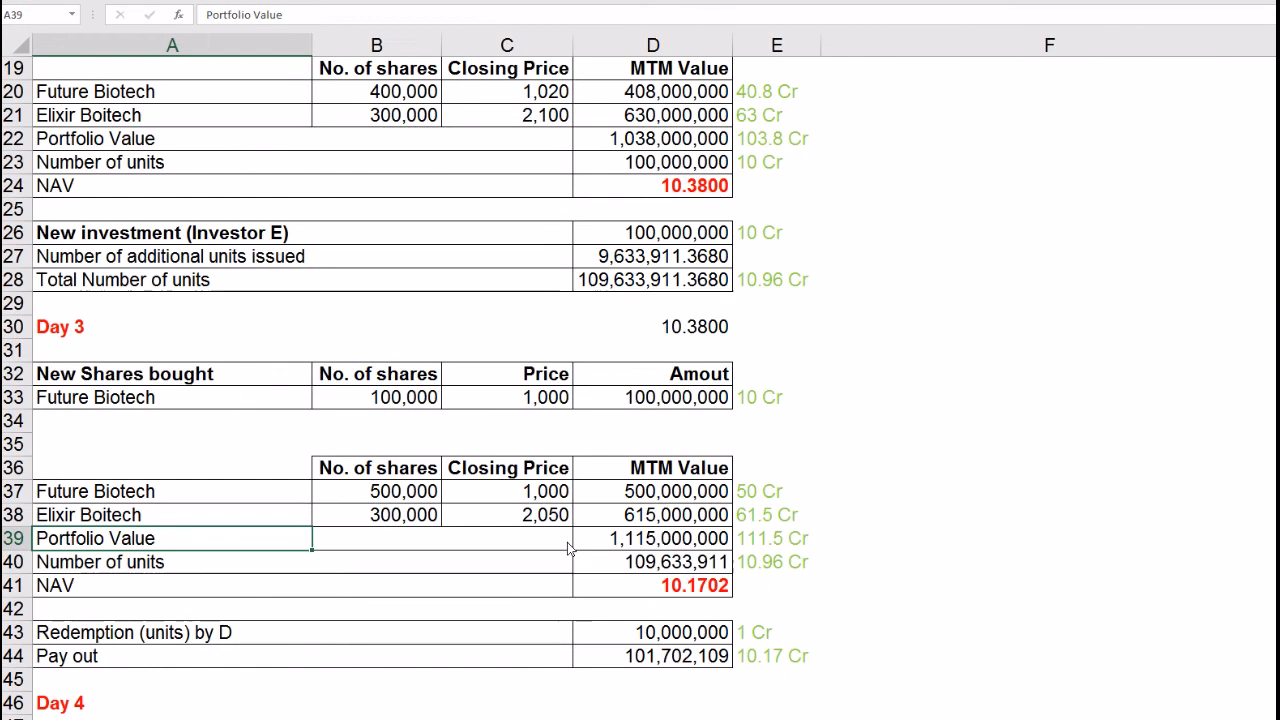
Step: Review Day 4's 100,000-share Future Biotech sale at 1050 and copy E44's ROUND crore formula
left_click(657, 660)
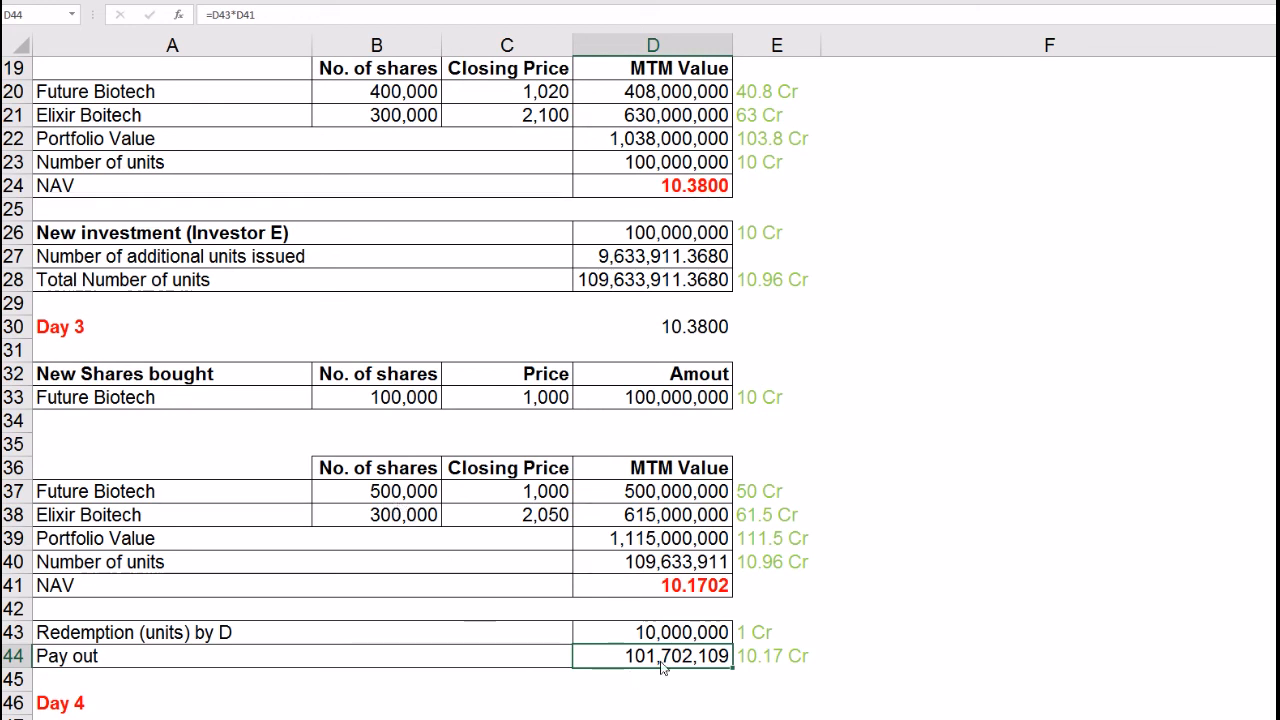
left_click(554, 690)
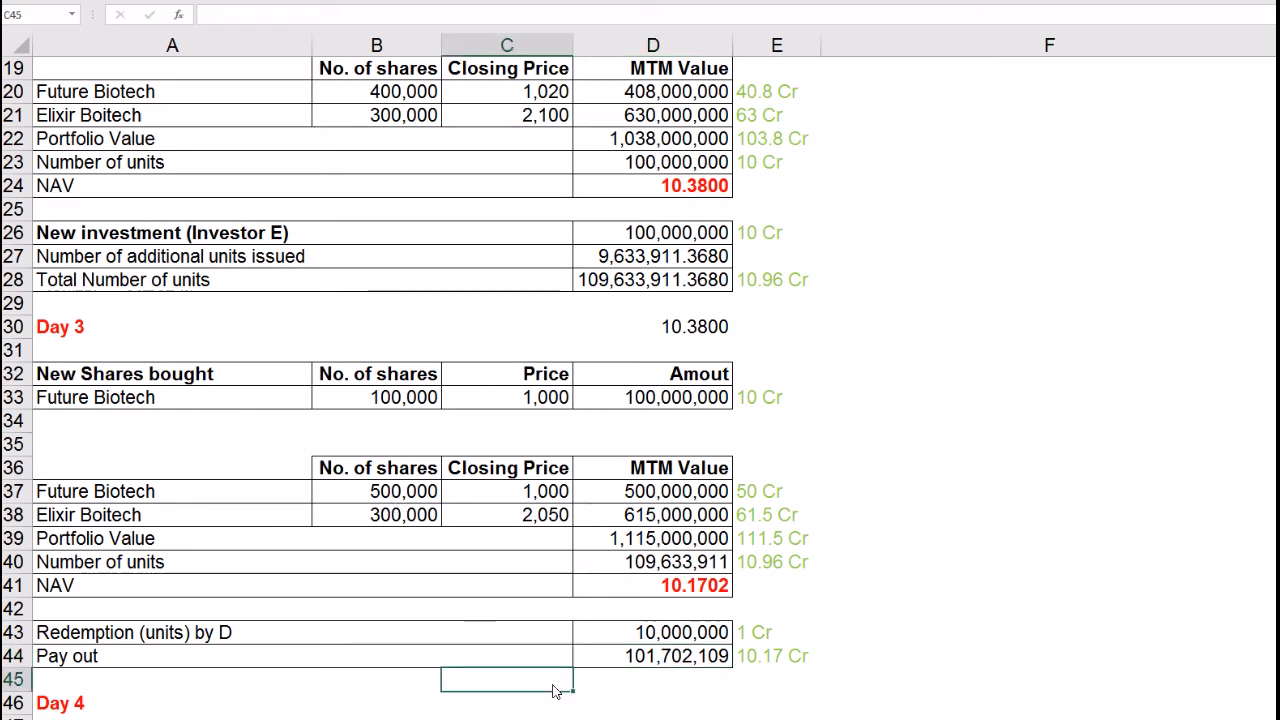
key("Down")
key("Down")
key("Down")
key("Down")
key("Down")
key("Down")
key("Down")
key("Down")
key("Down")
key("Down")
key("Down")
key("Down")
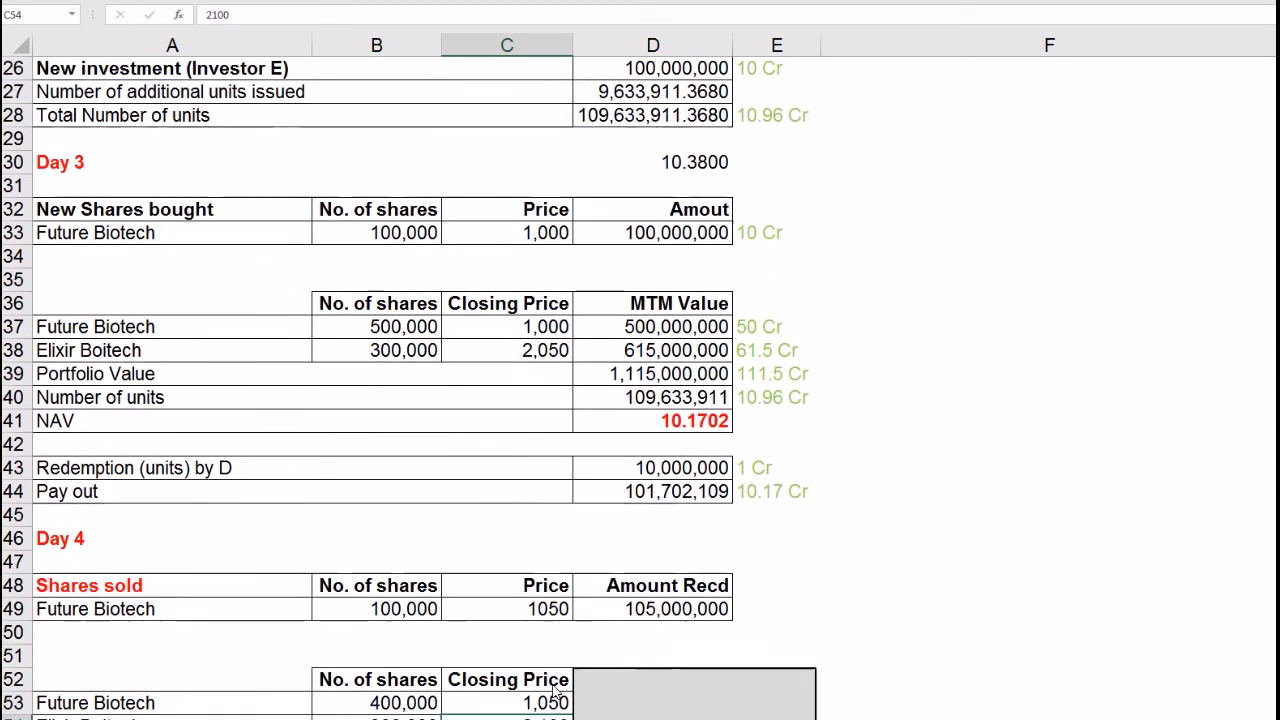
key("Down")
key("Down")
key("Down")
key("Down")
key("Down")
key("Down")
key("Down")
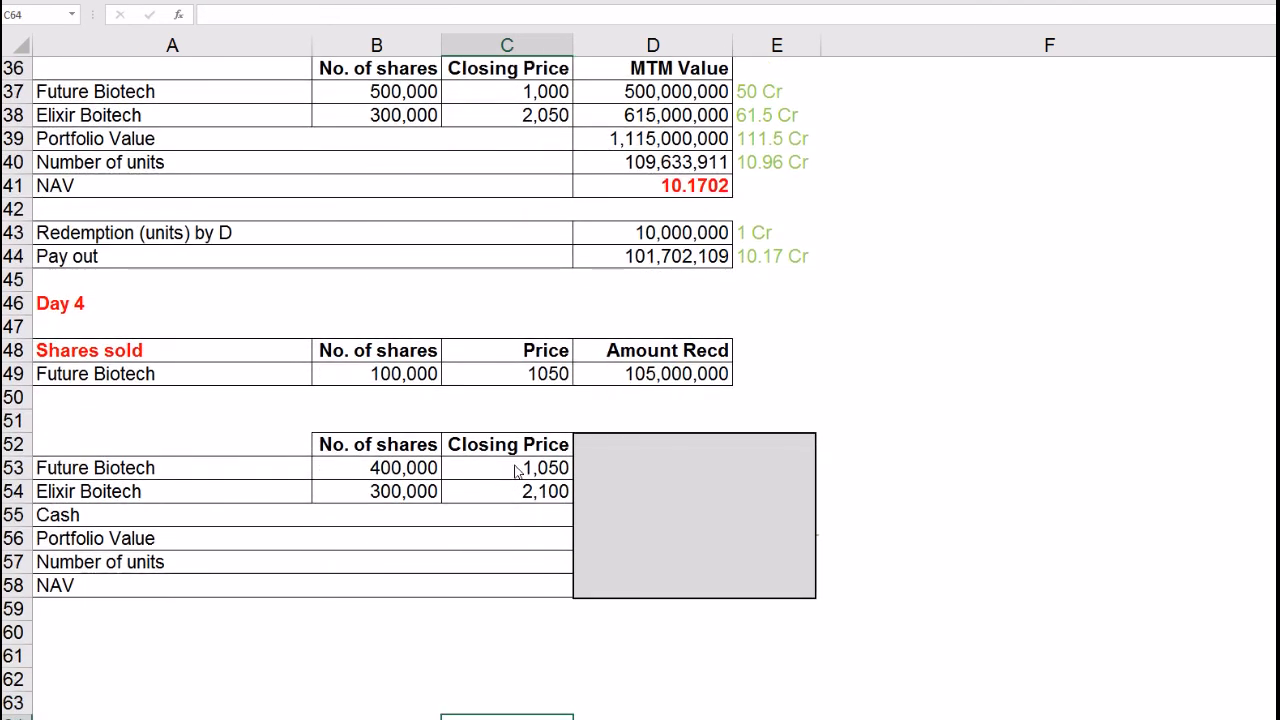
left_click_drag(510, 470, 520, 493)
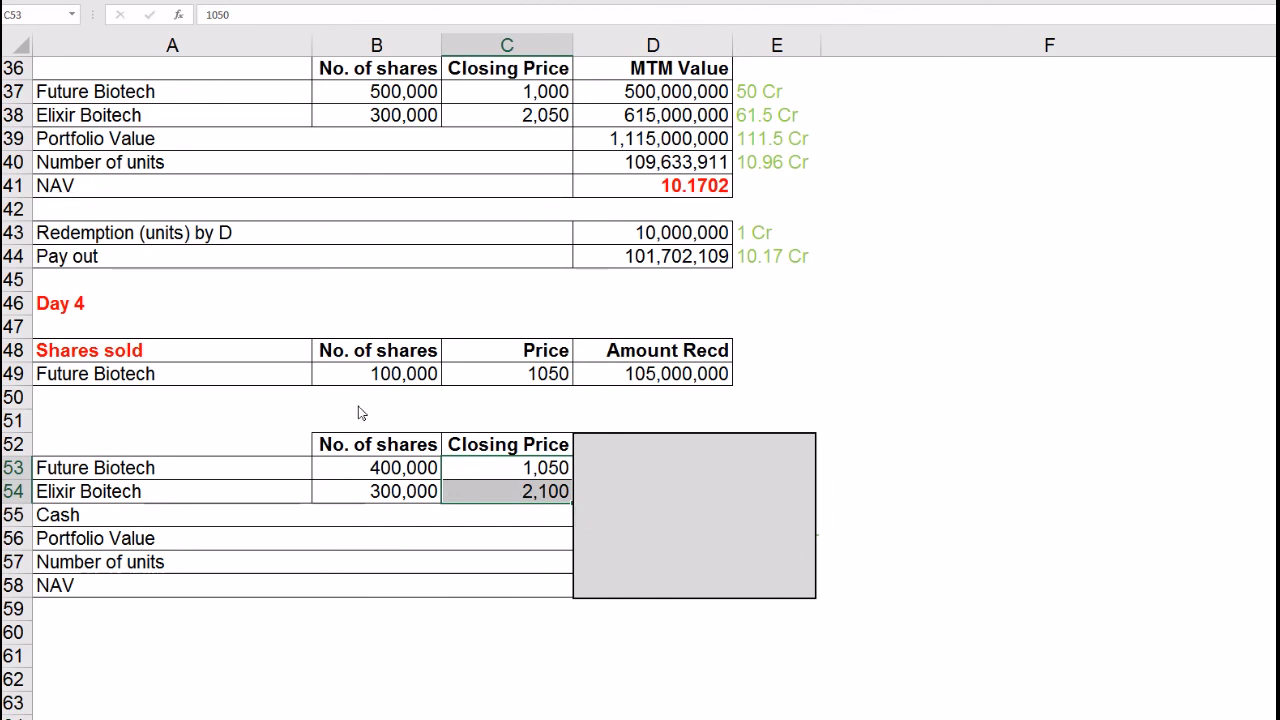
left_click(368, 383)
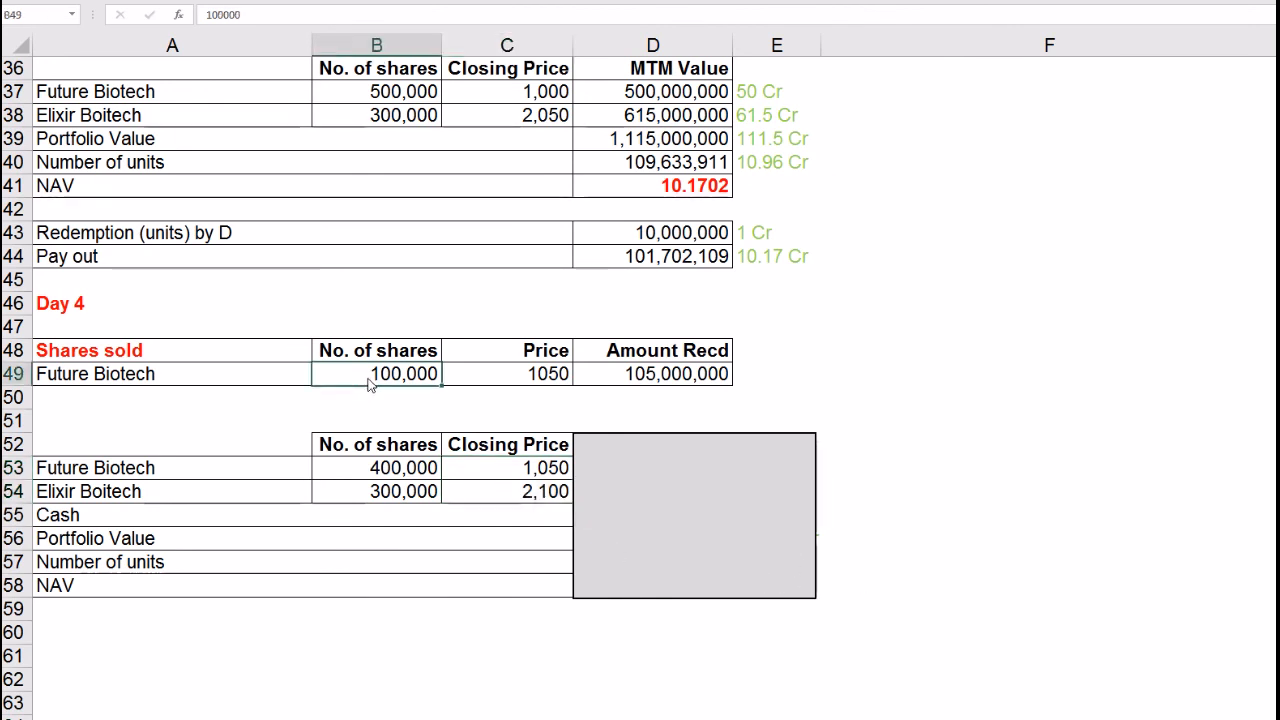
left_click(530, 384)
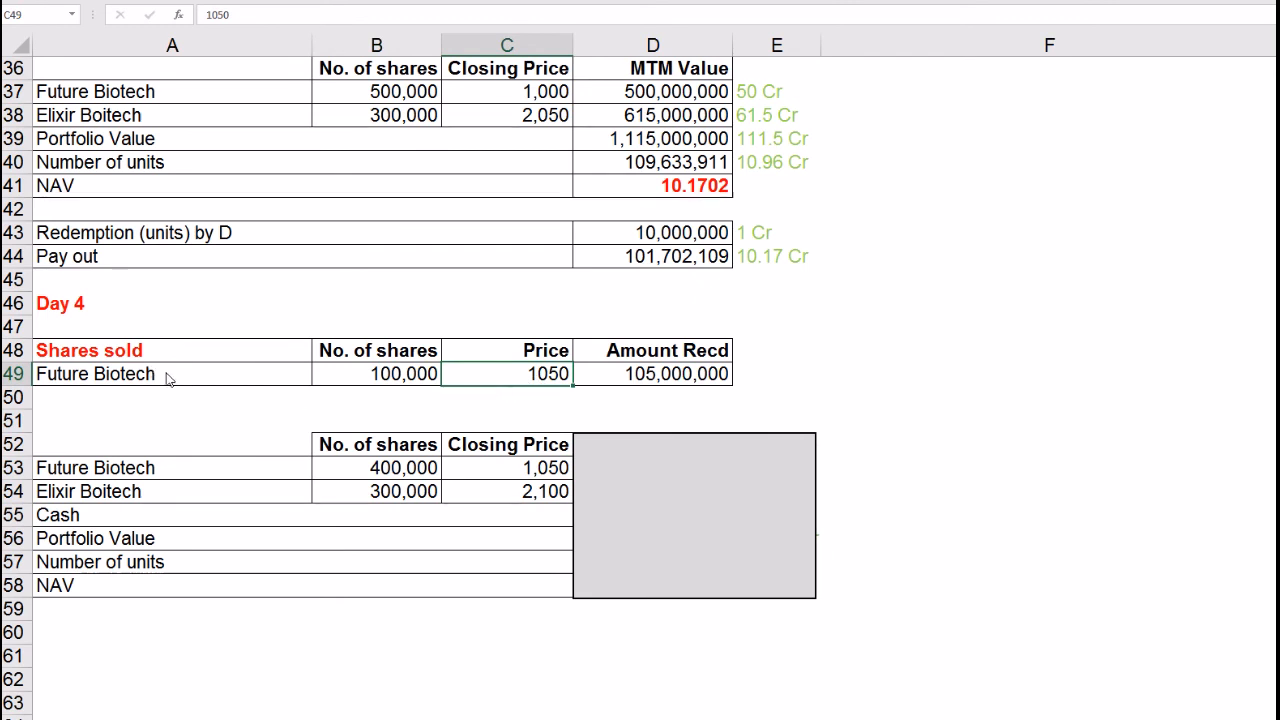
left_click(667, 377)
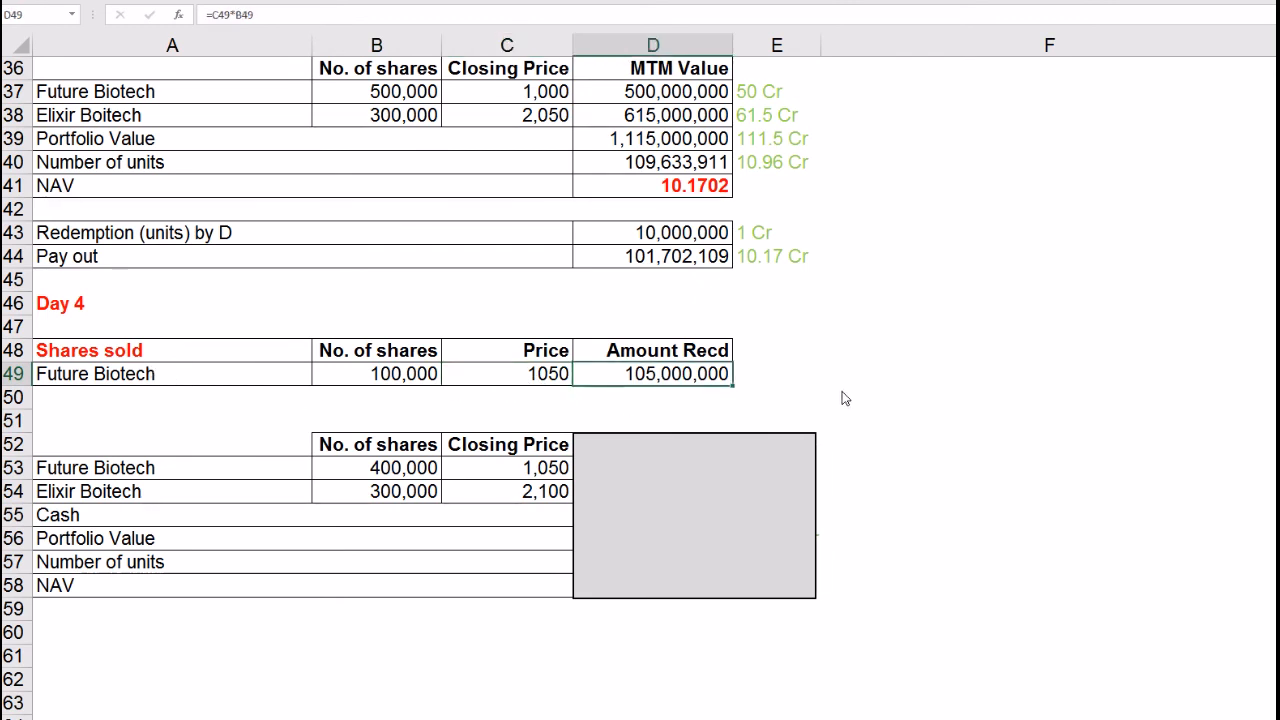
left_click(763, 262)
key("ctrl+c")
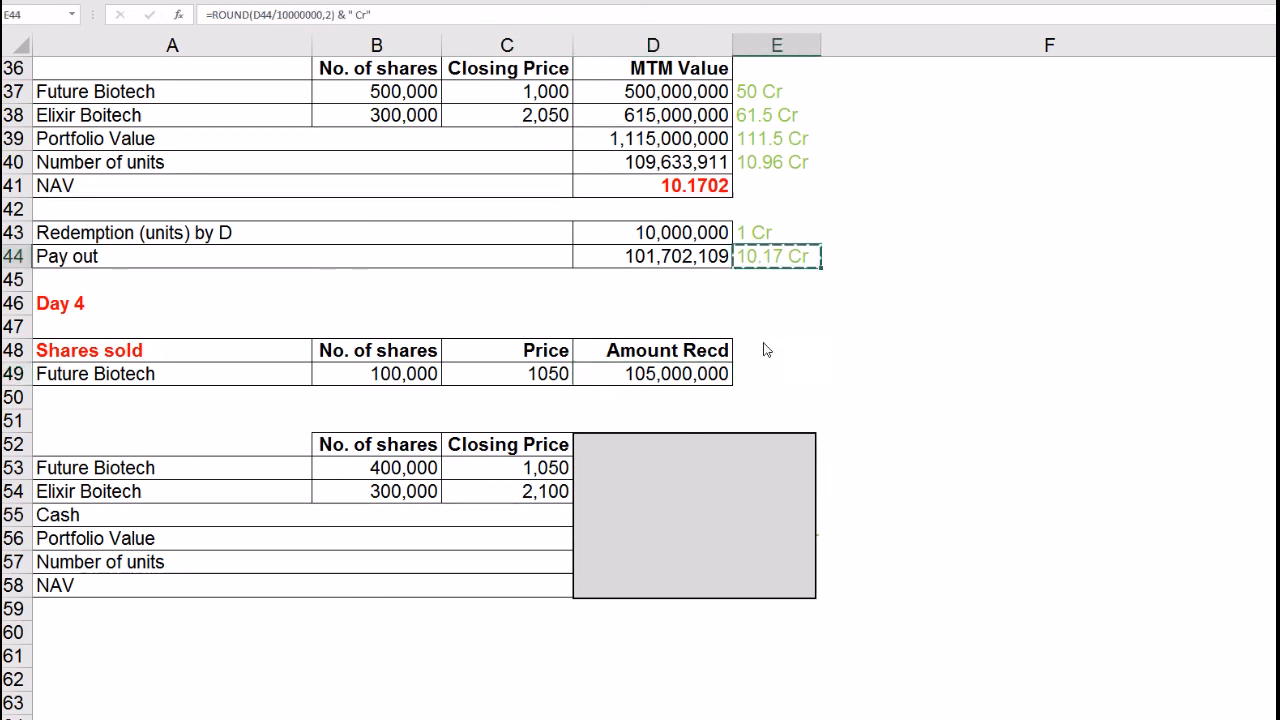
Step: Paste the crore formula into E49 so Day 4's amount received shows 10.5 Cr
left_click(760, 377)
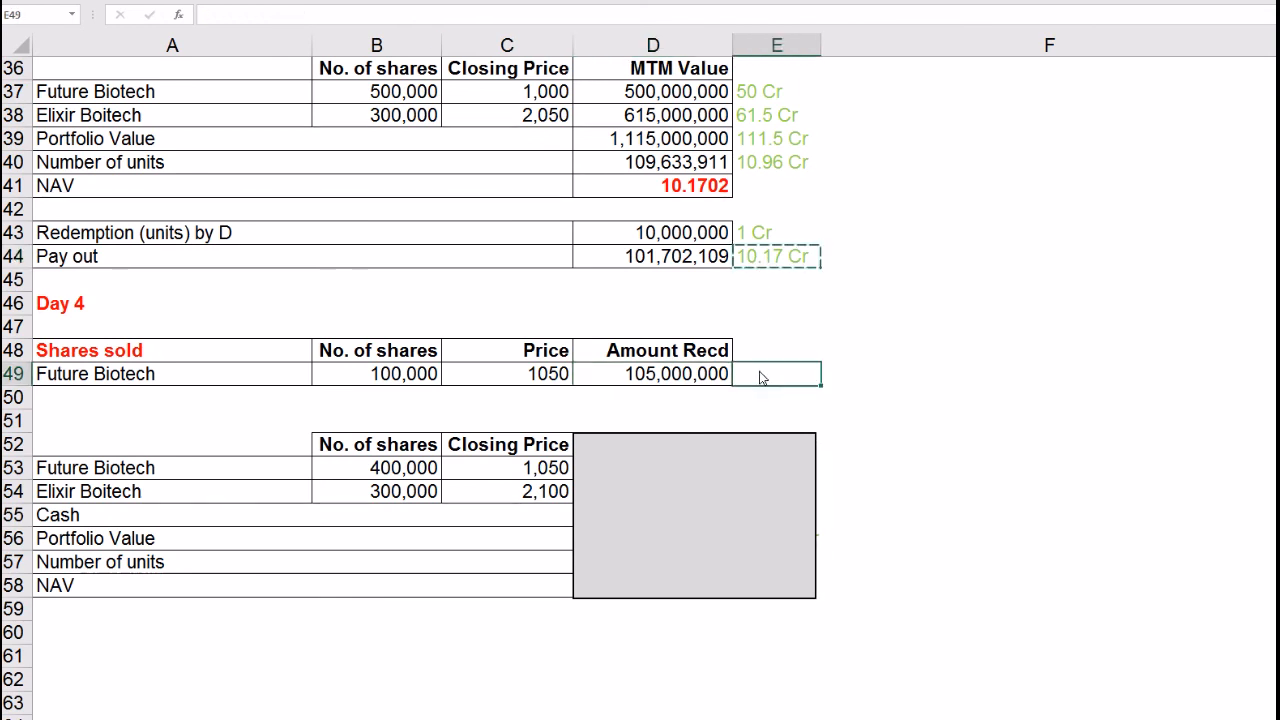
key("ctrl+v")
left_click(696, 262)
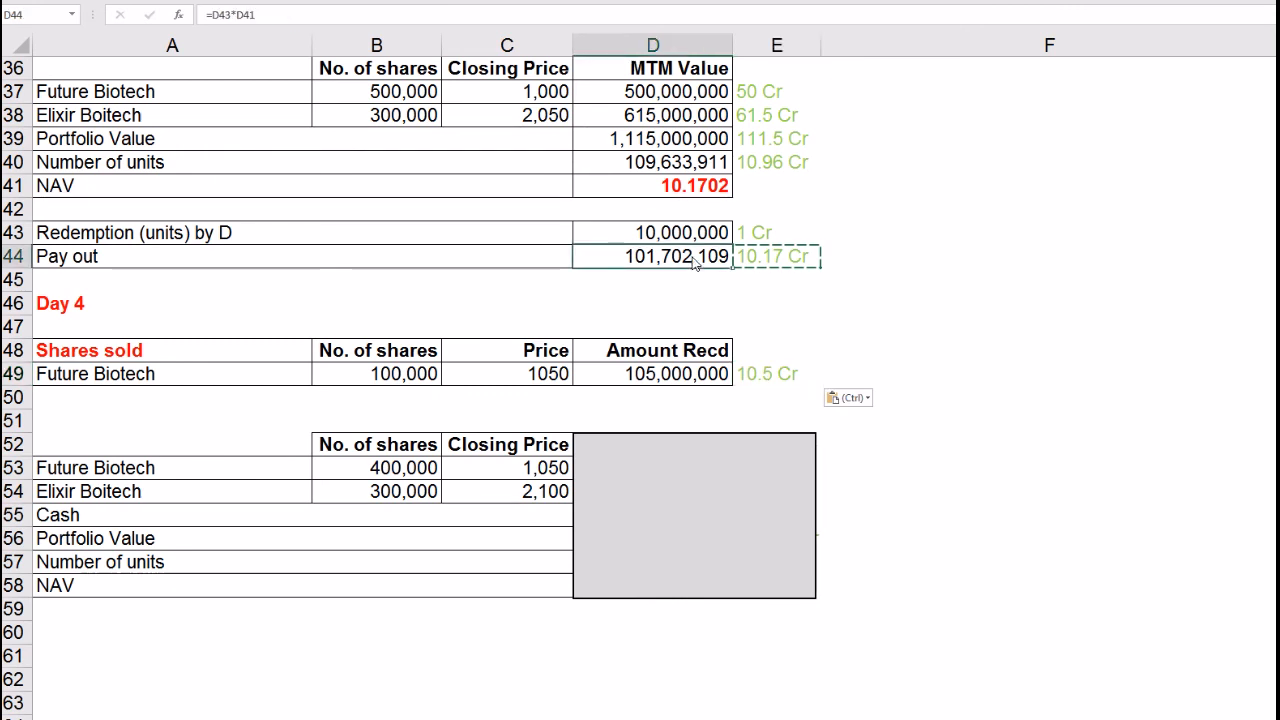
left_click(748, 378)
left_click(685, 385)
left_click(680, 260)
left_click(692, 385)
left_click(656, 266)
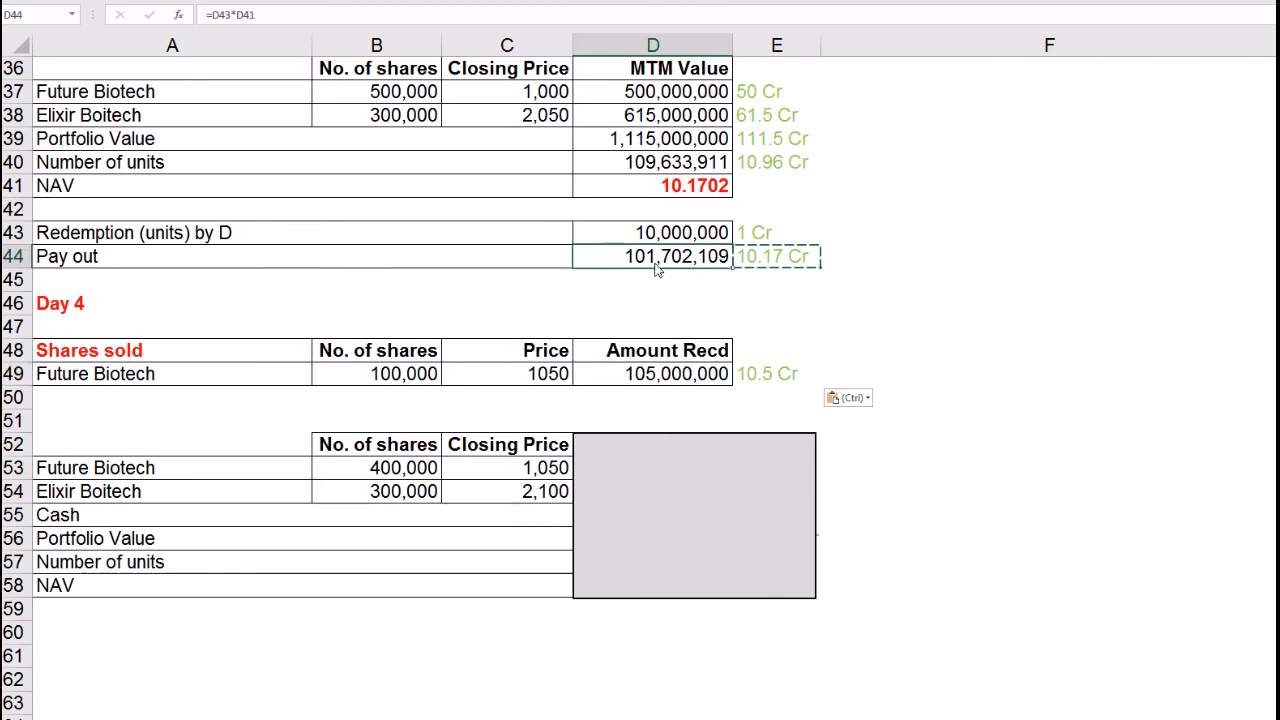
left_click(938, 474)
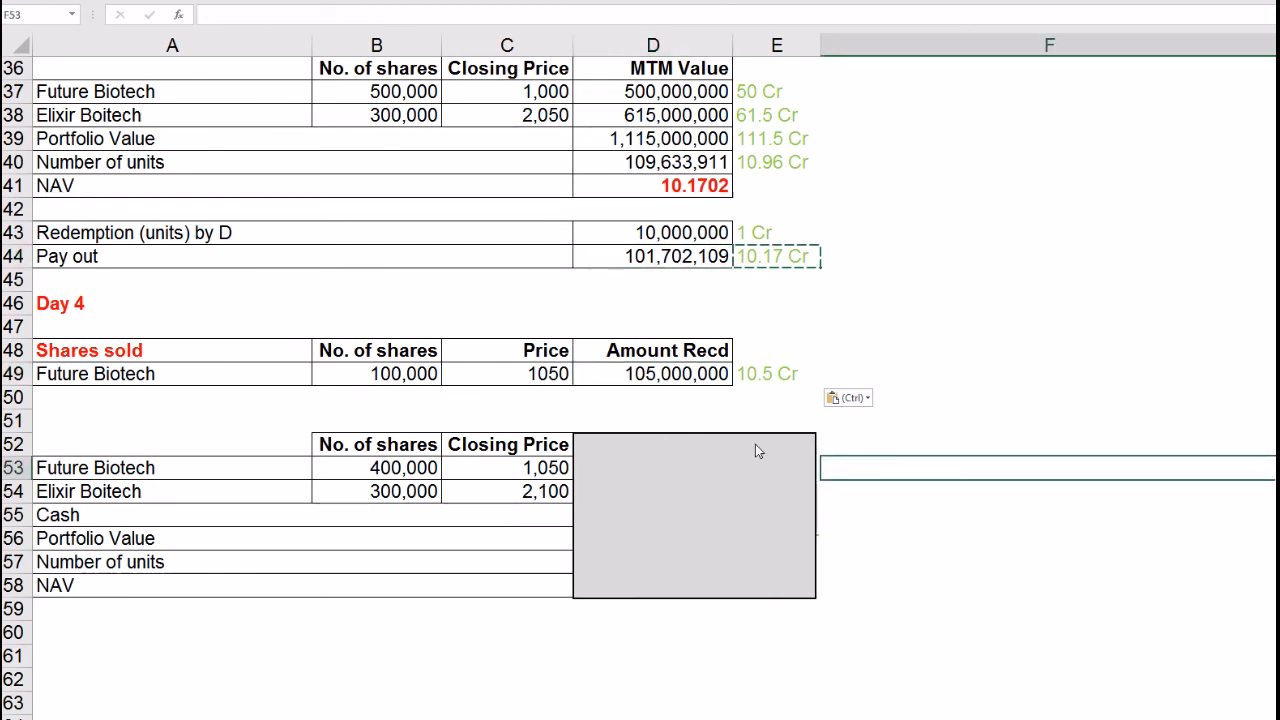
key("Escape")
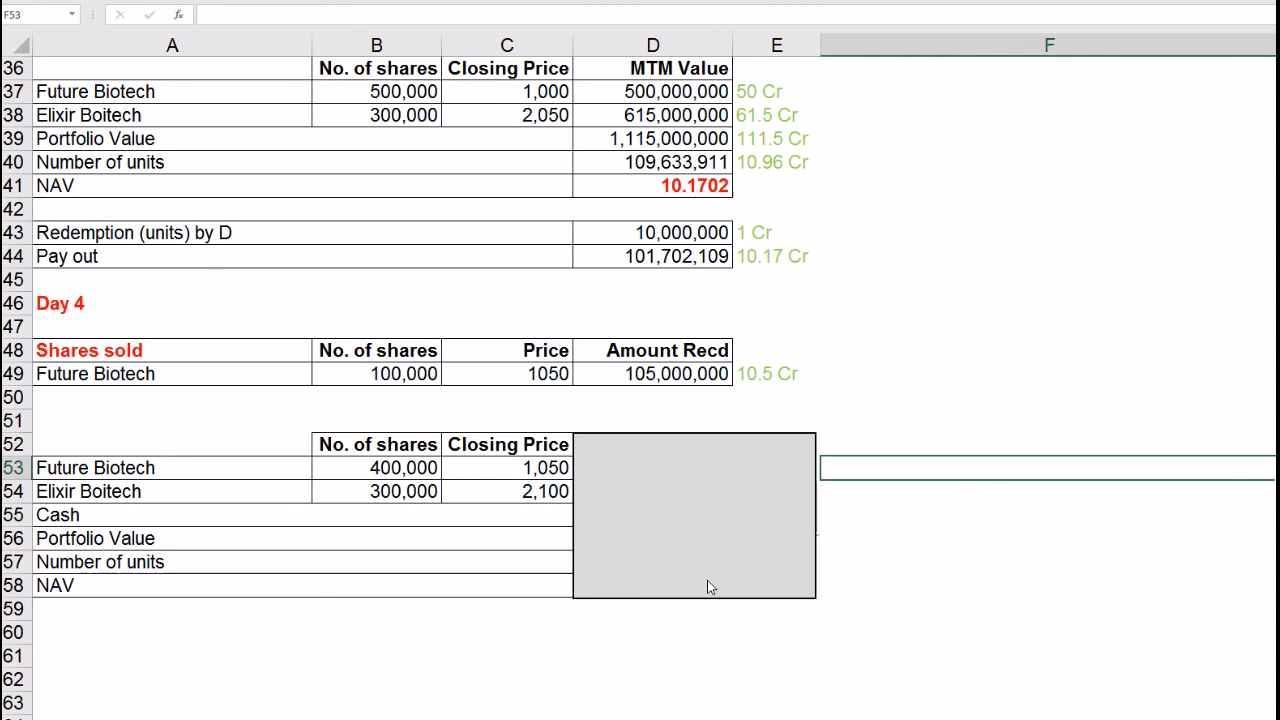
left_click(449, 656)
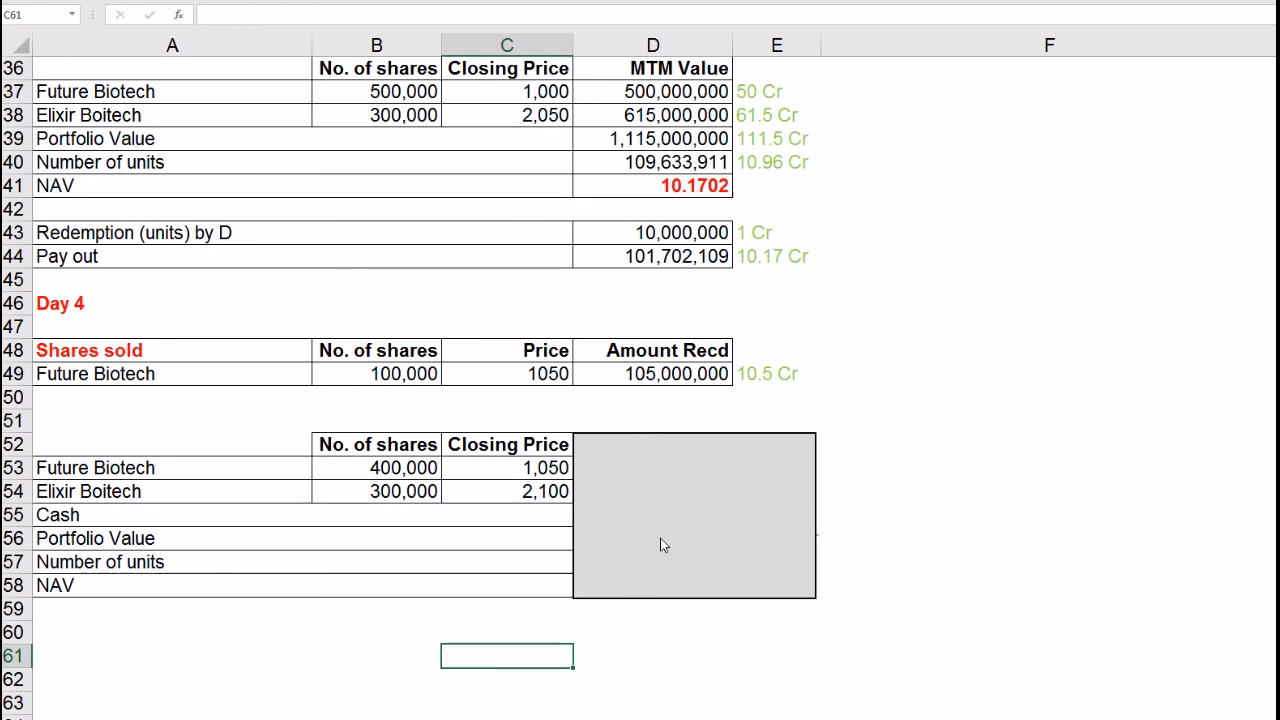
Step: Remove the grey cover over Day 4 results and check the MTM values and cash
left_click(677, 504)
left_click_drag(694, 433, 706, 603)
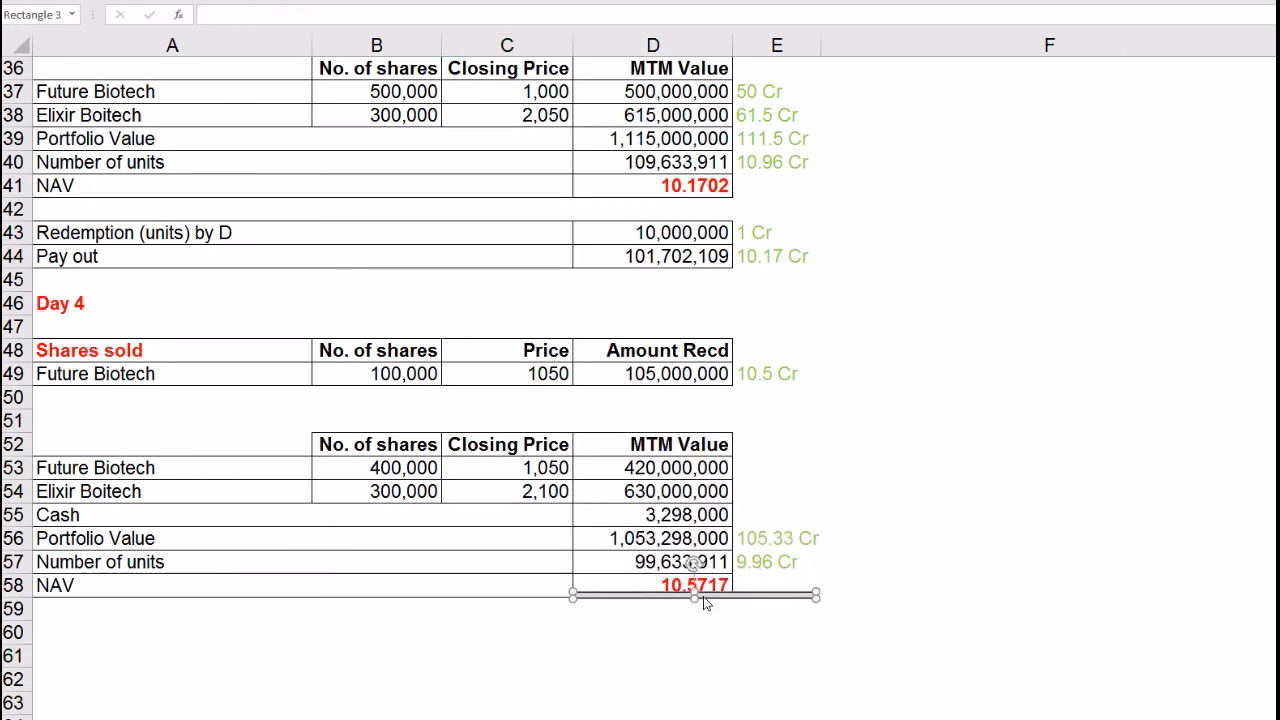
key("Escape")
left_click(566, 476)
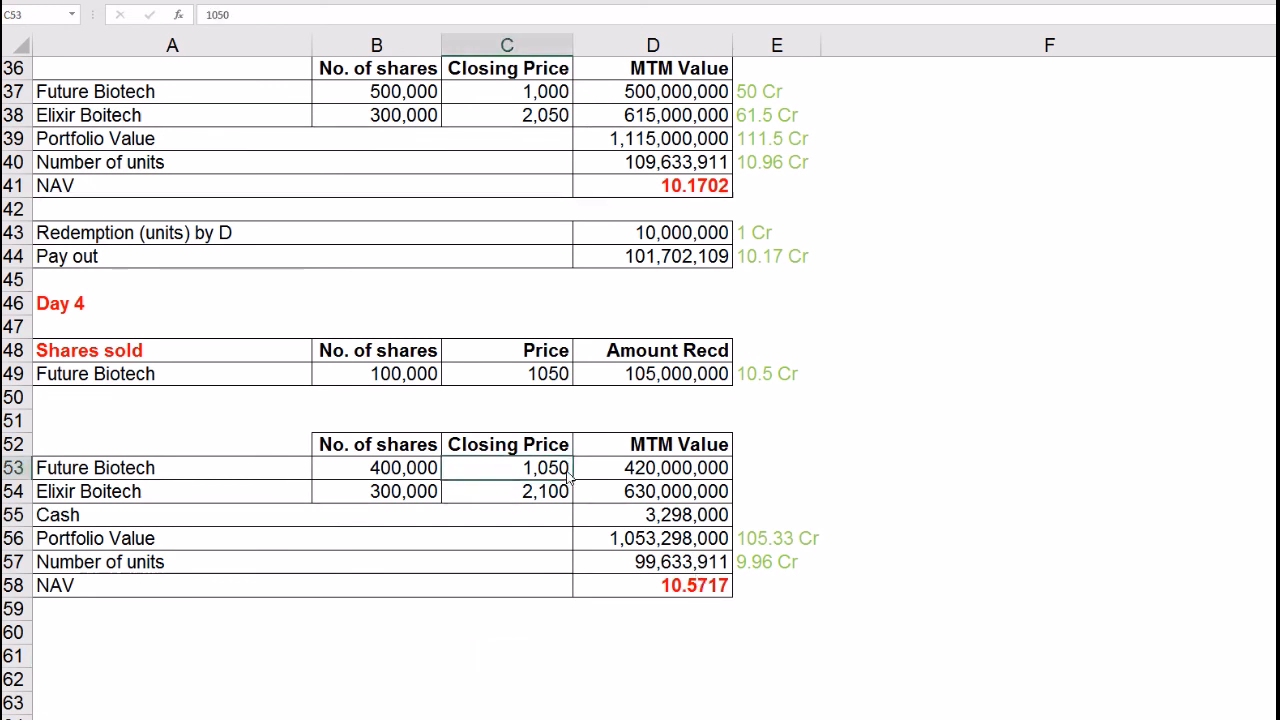
left_click_drag(382, 500, 544, 502)
left_click(624, 502)
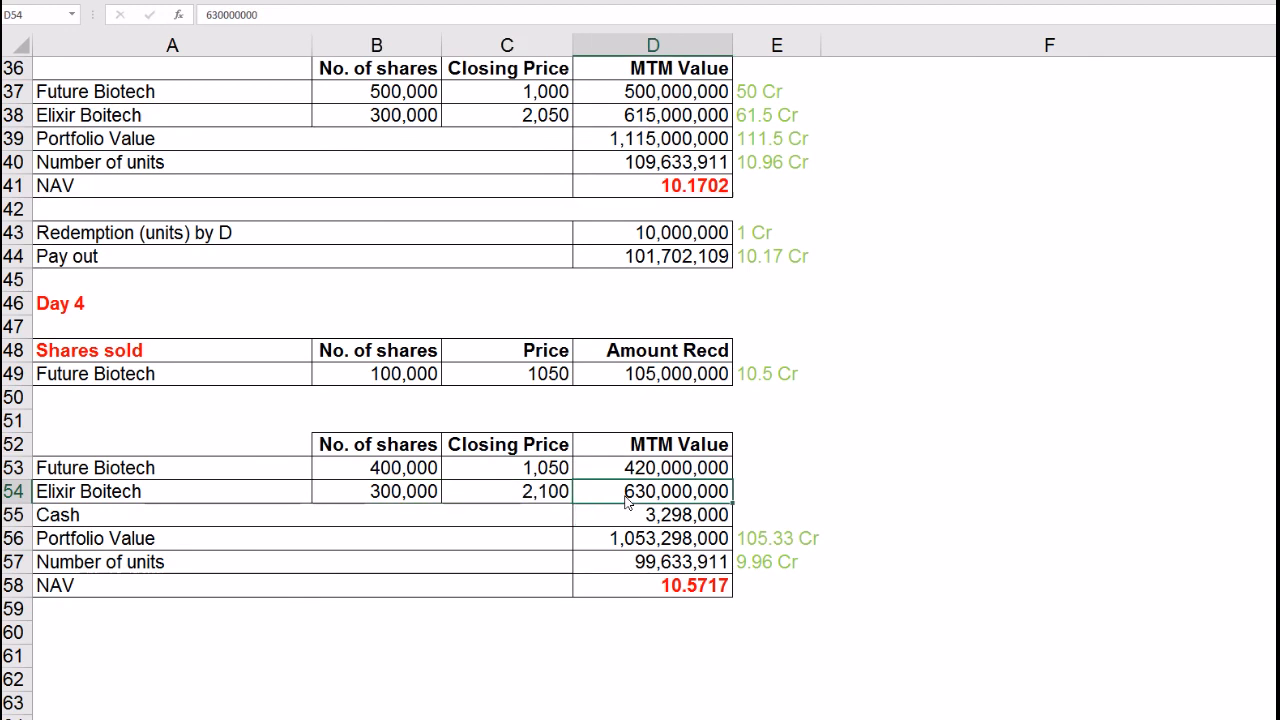
left_click(644, 523)
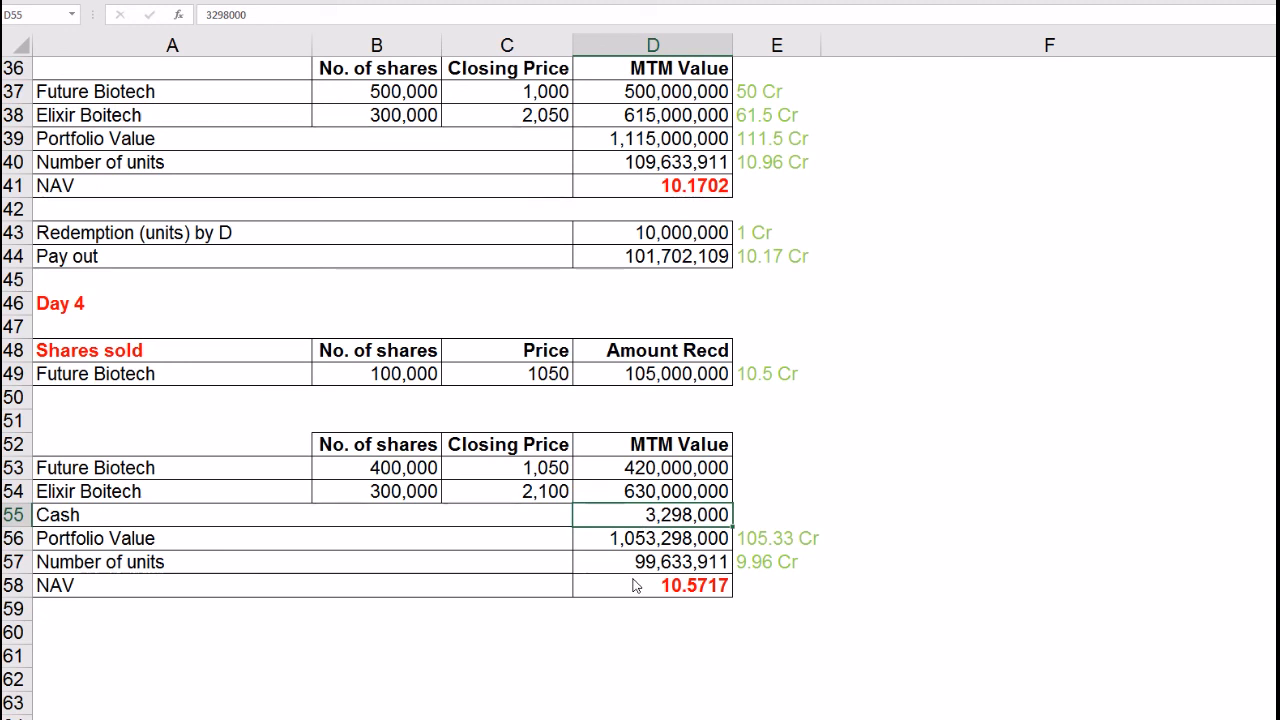
Step: Review Day 4 portfolio value 1,053,298,000, 99,633,911 units and NAV 10.5717
left_click_drag(558, 467, 560, 492)
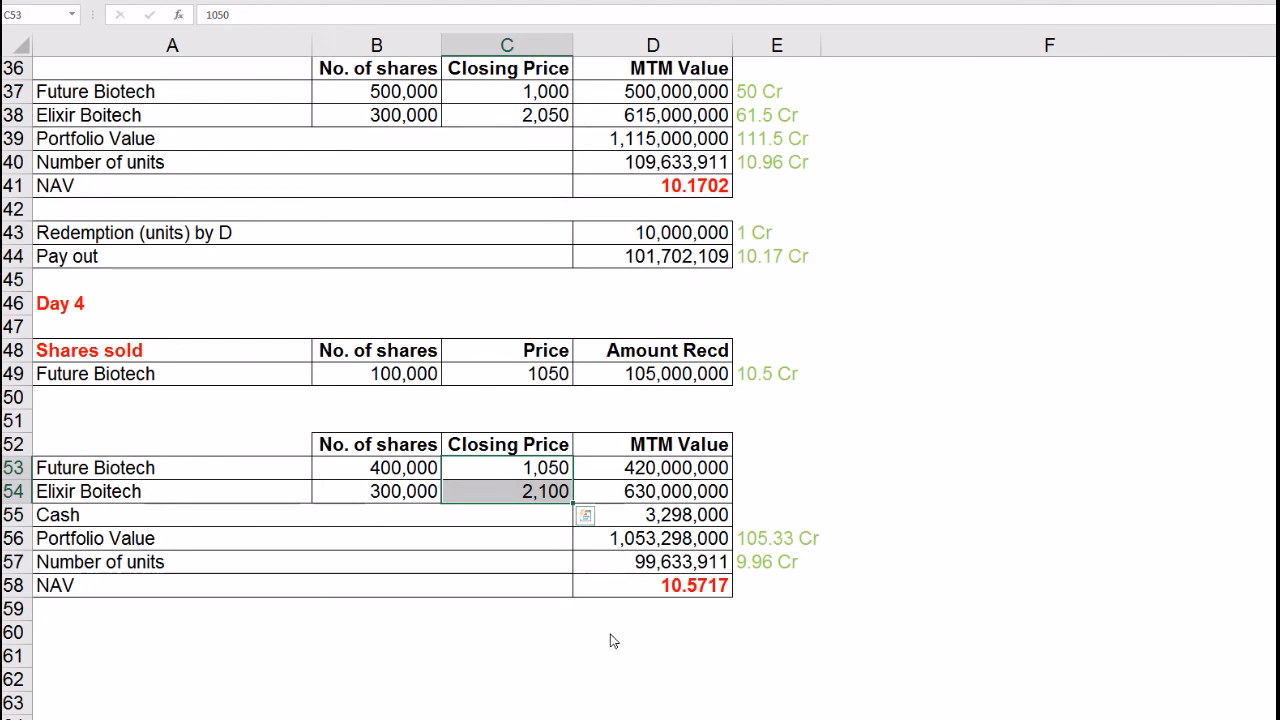
left_click(659, 525)
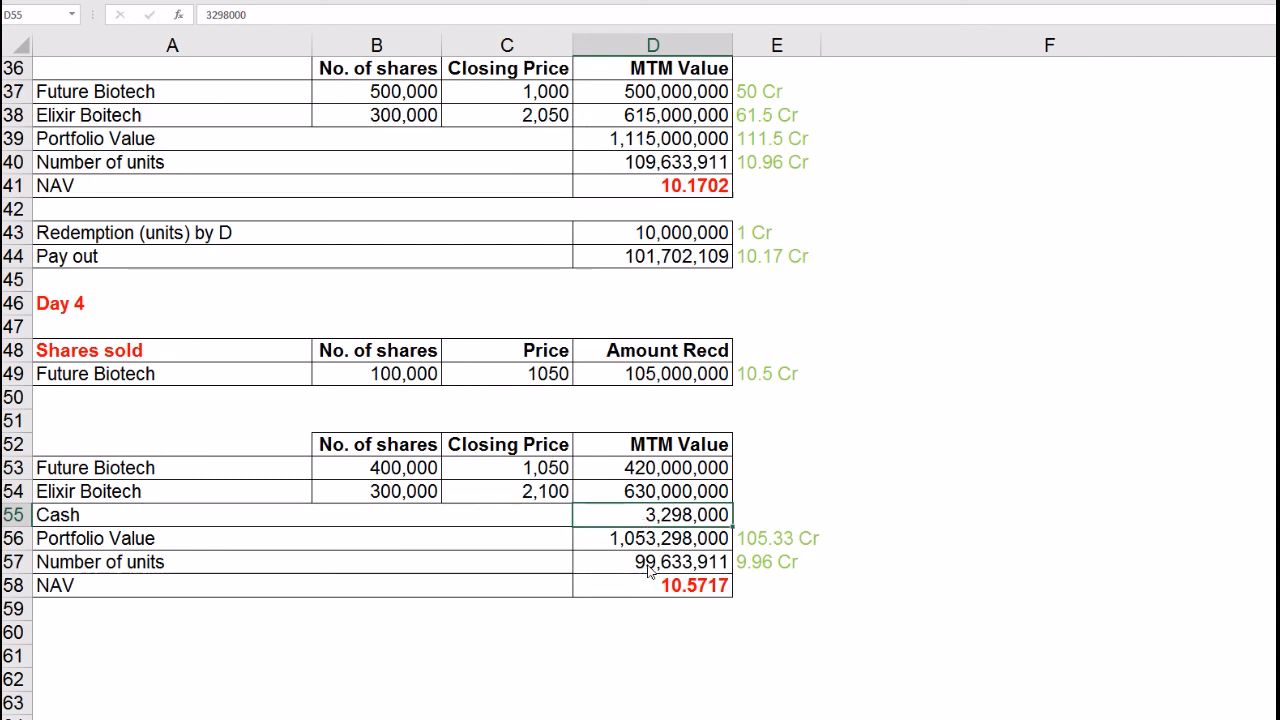
left_click(650, 564)
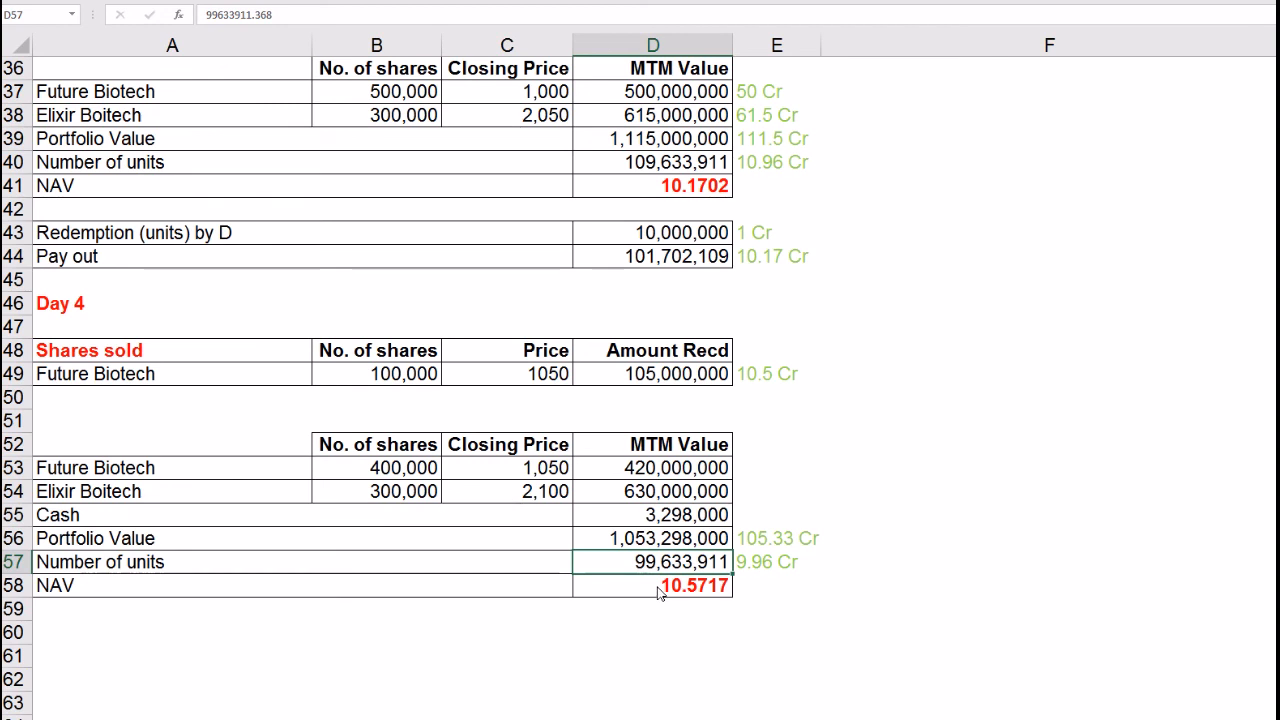
left_click(655, 471)
left_click_drag(655, 471, 660, 515)
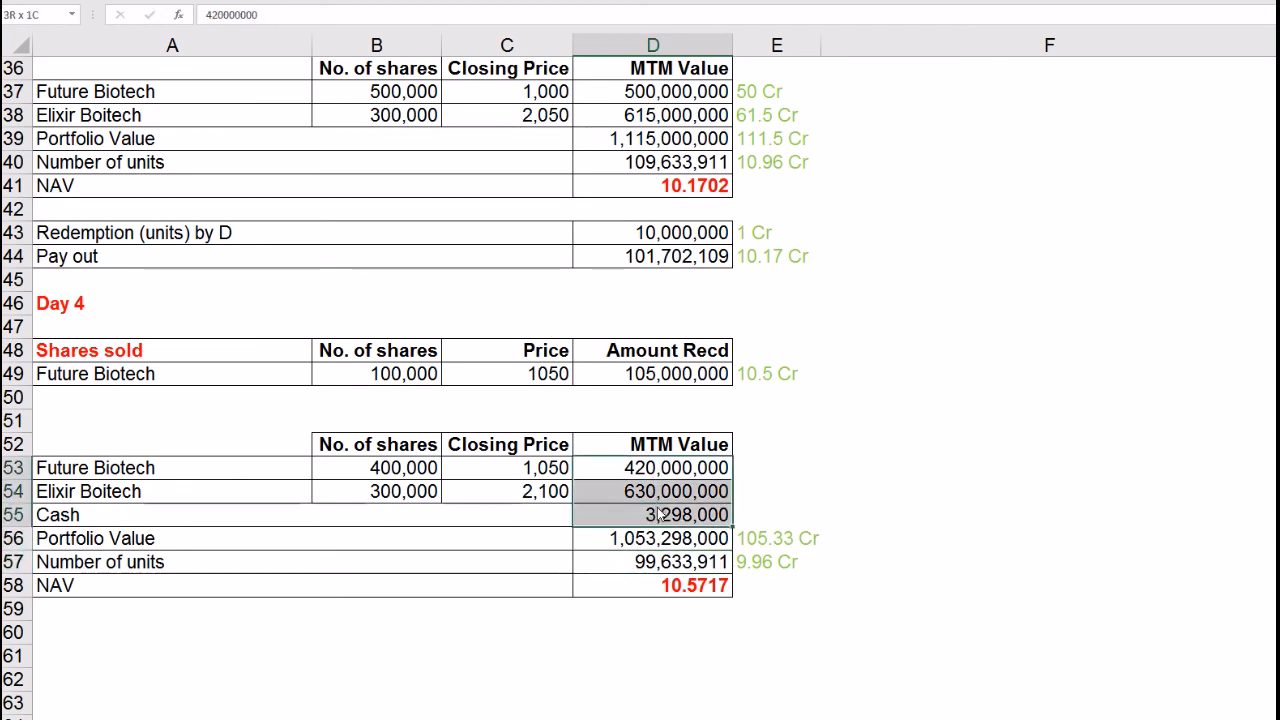
left_click(648, 545)
left_click(648, 563)
left_click(668, 590)
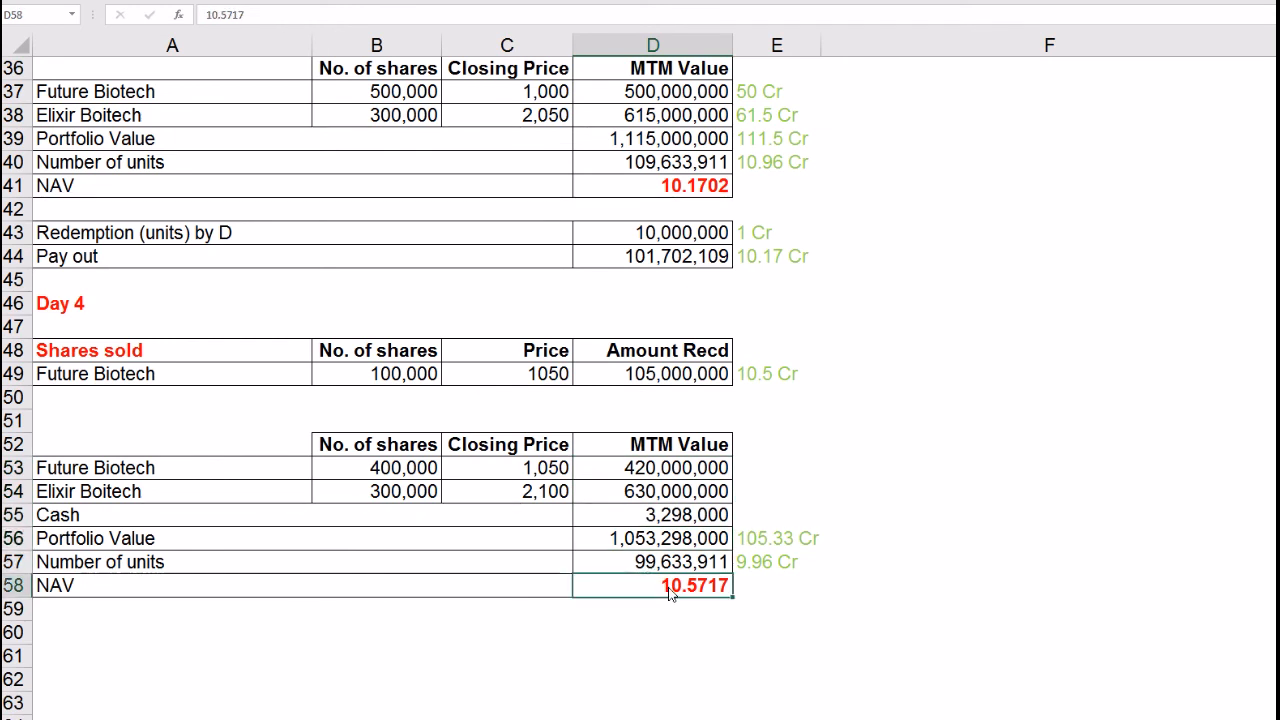
left_click(703, 640)
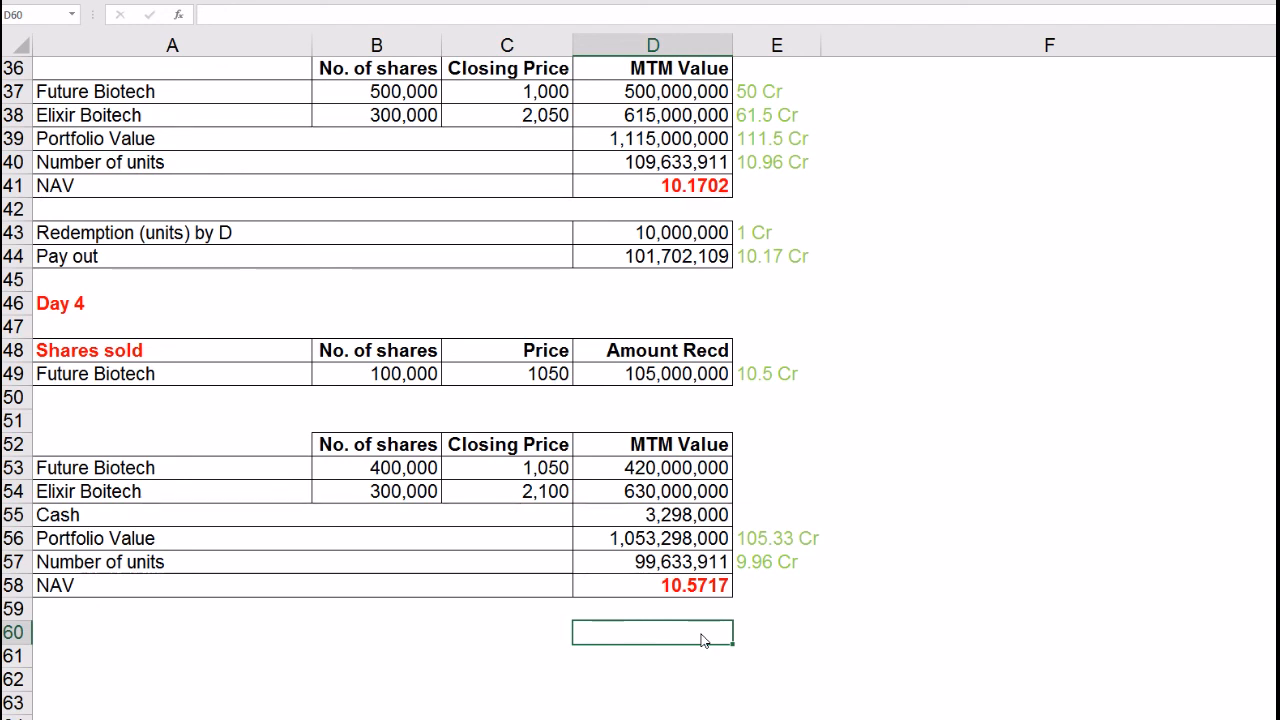
left_click(657, 588)
left_click(648, 631)
scroll(615, 447, "up", 1)
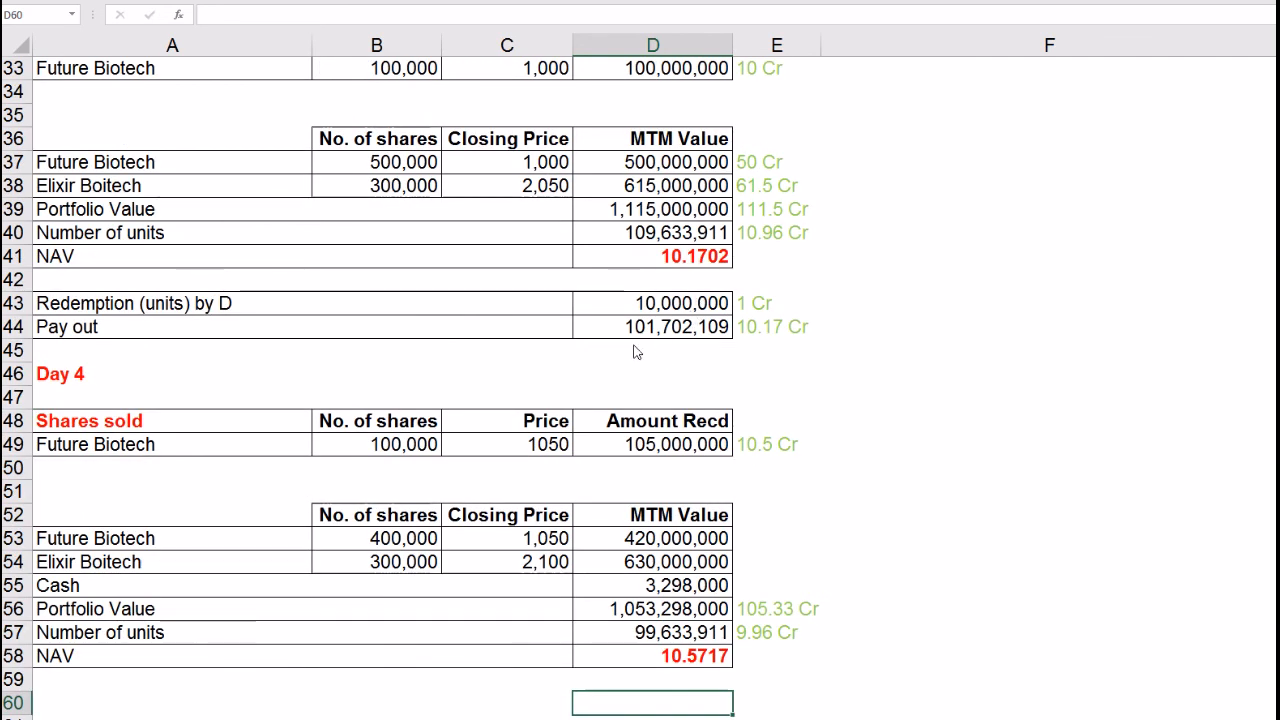
scroll(635, 350, "up", 1)
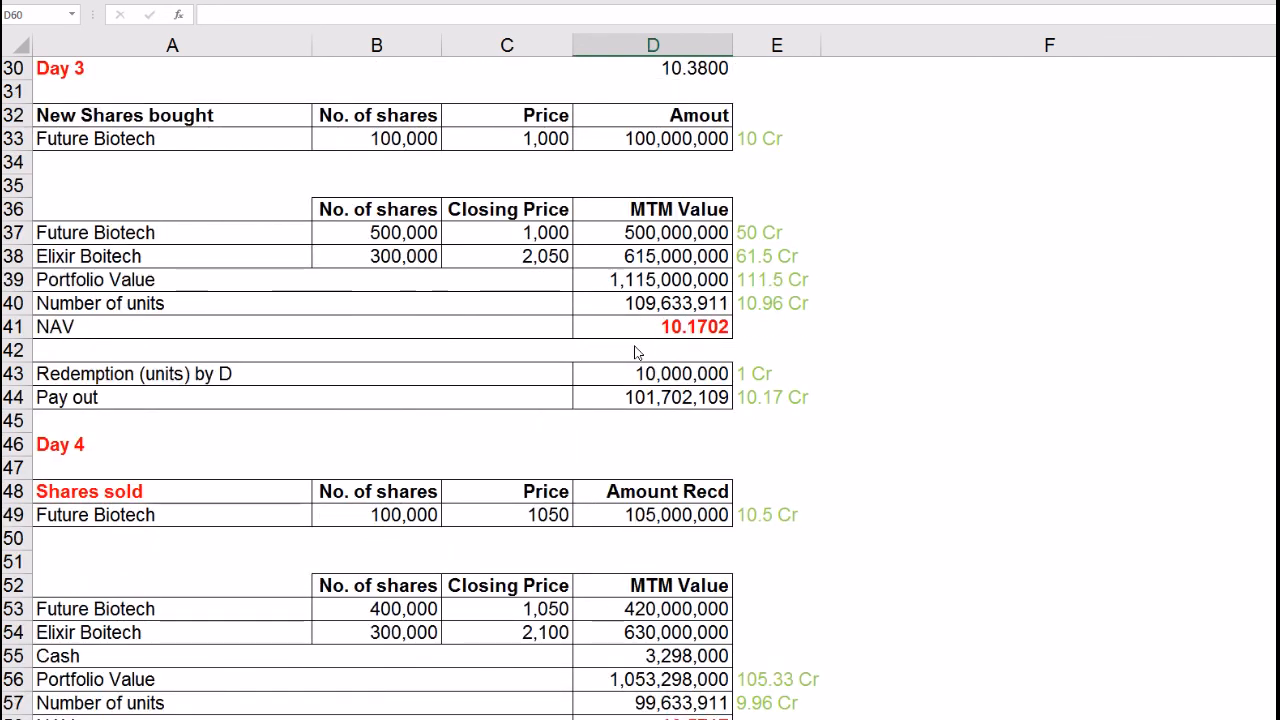
left_click(665, 333)
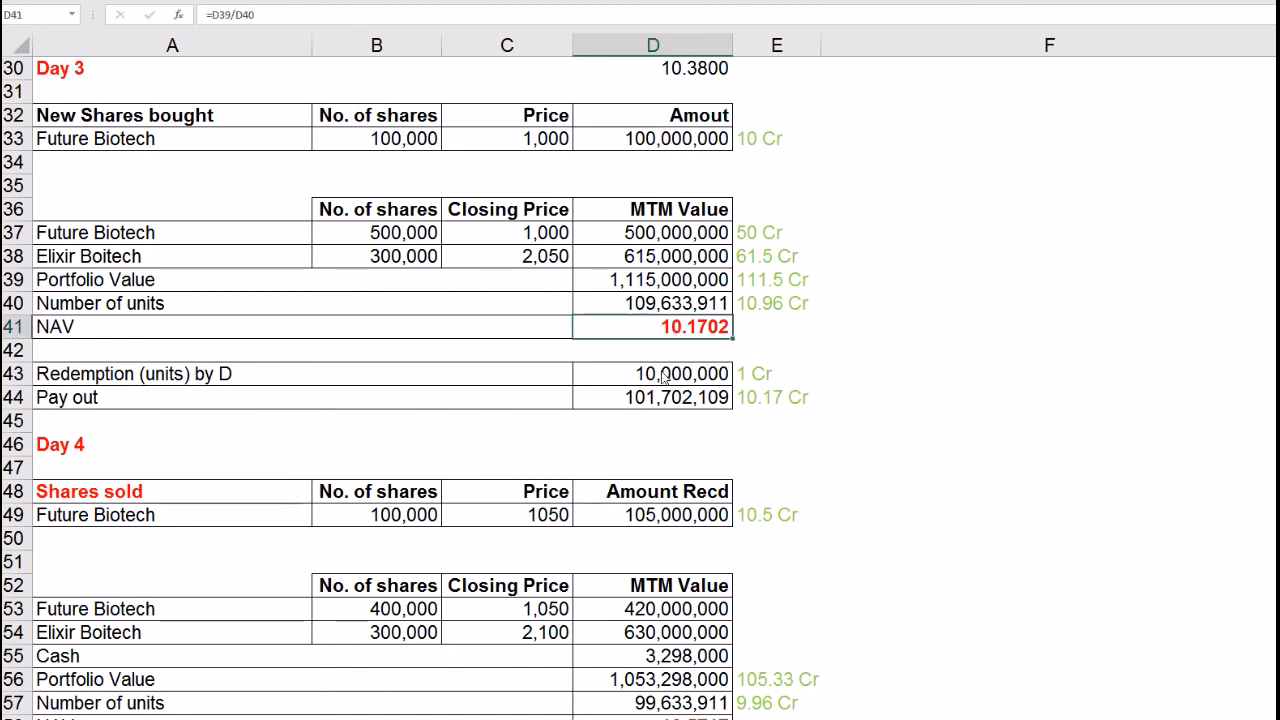
scroll(665, 333, "up", 1)
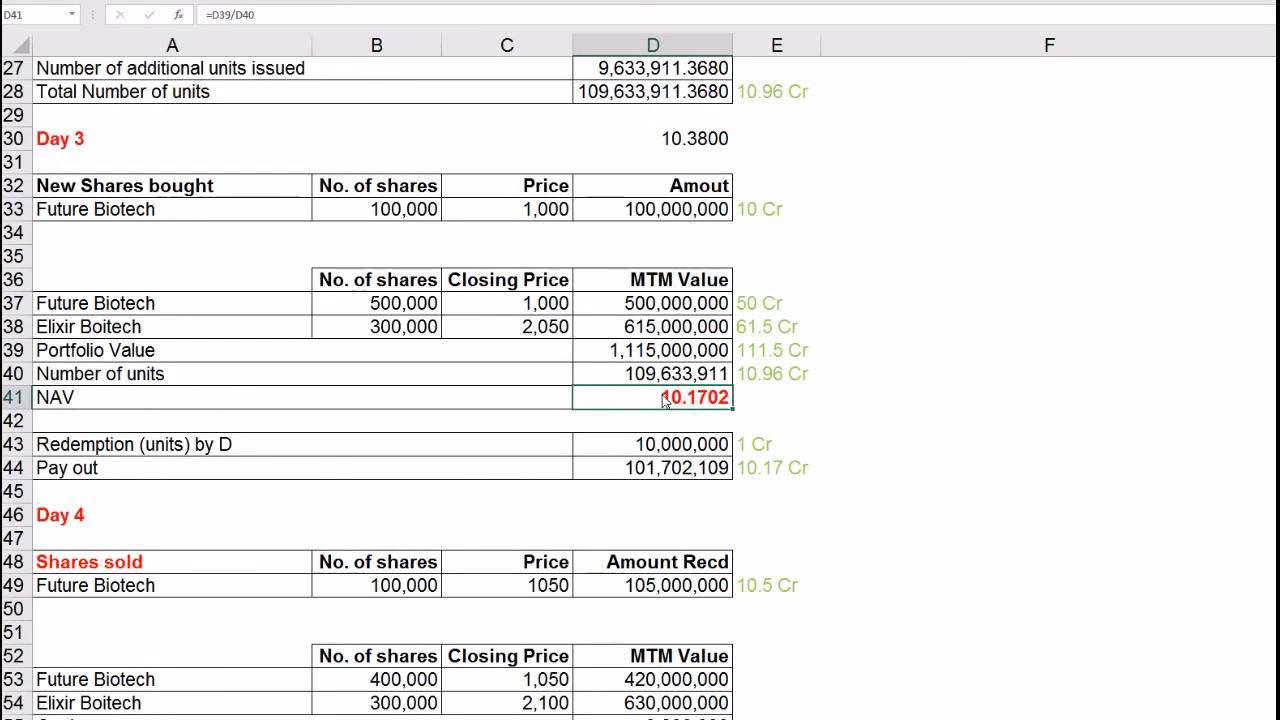
scroll(689, 263, "up", 1)
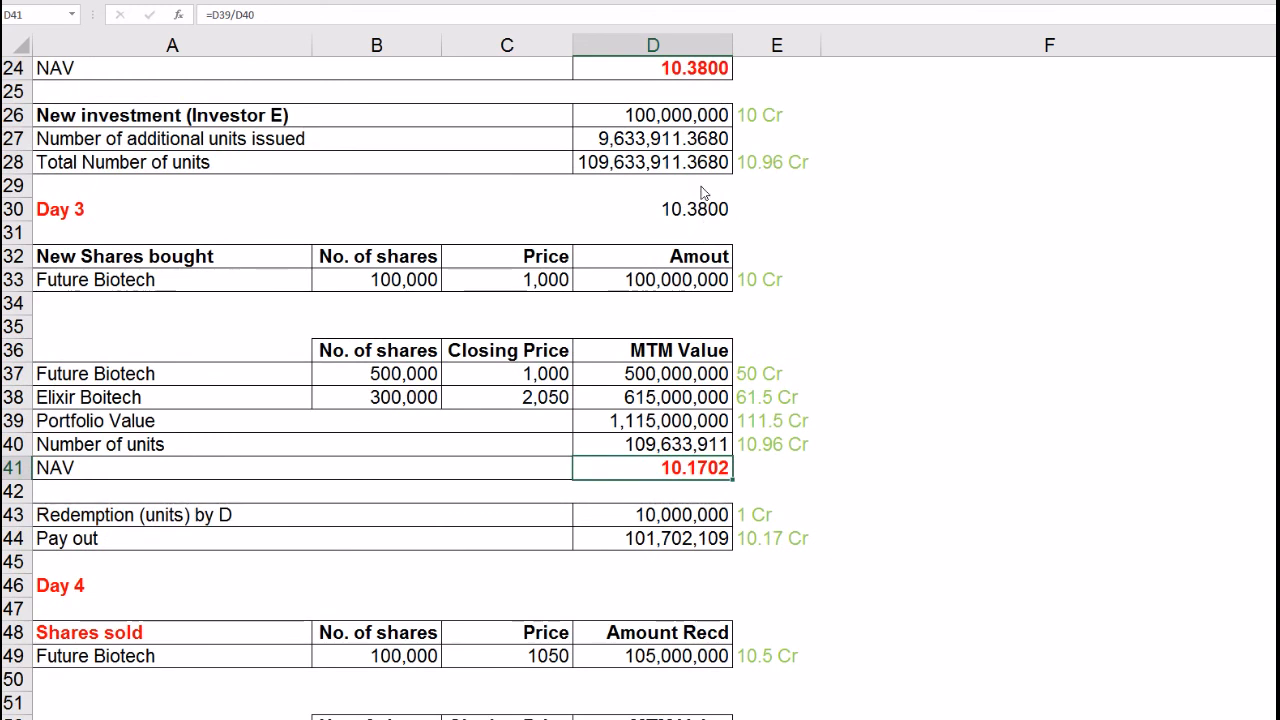
left_click(698, 70)
scroll(712, 226, "up", 2)
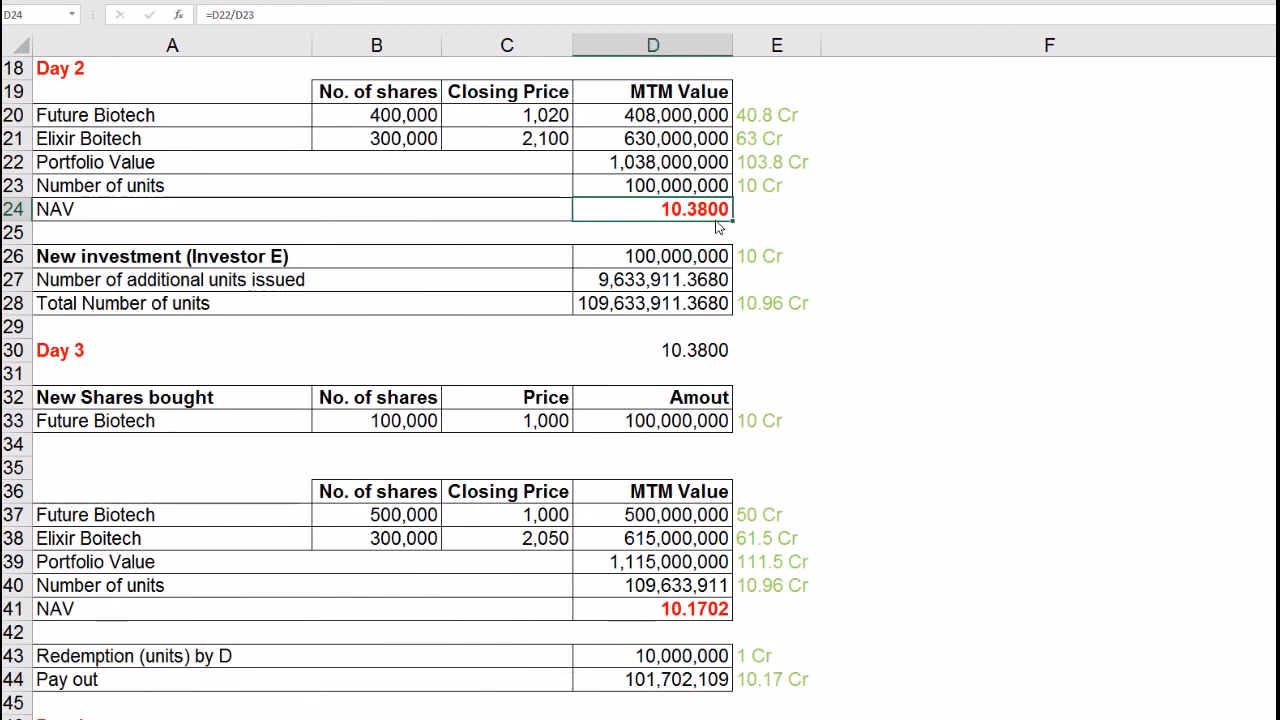
left_click(688, 611)
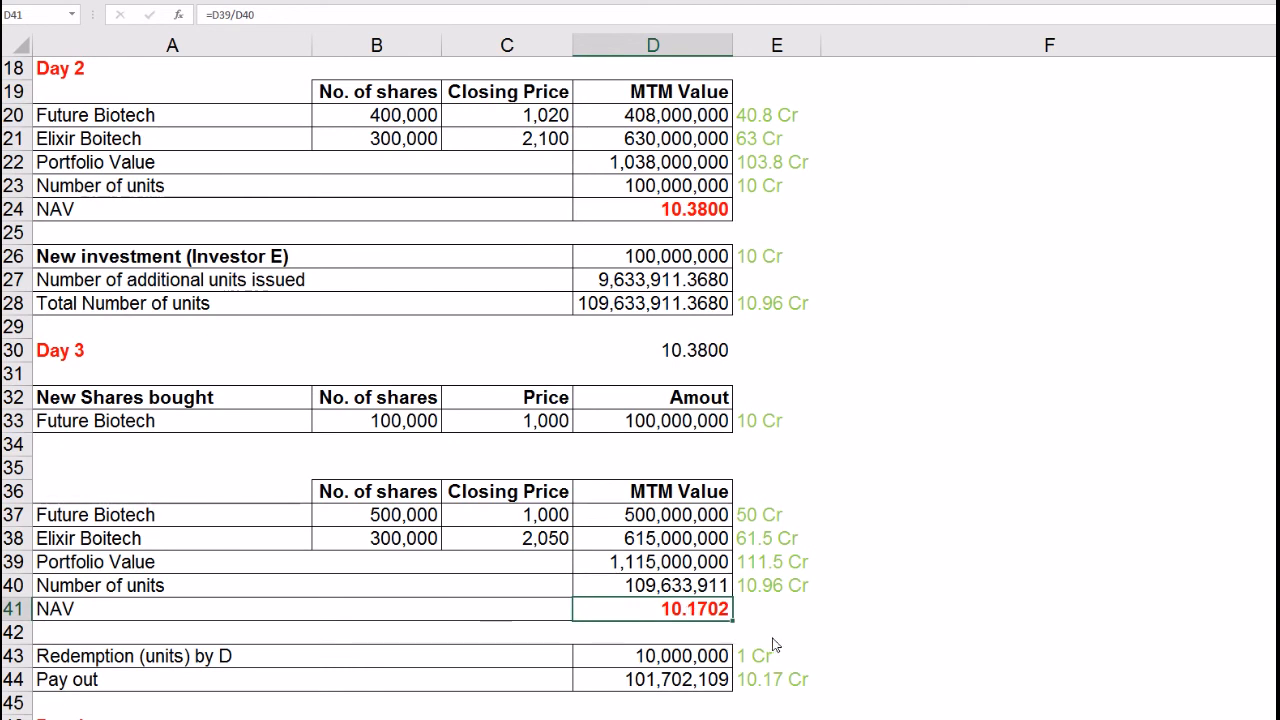
scroll(556, 366, "up", 6)
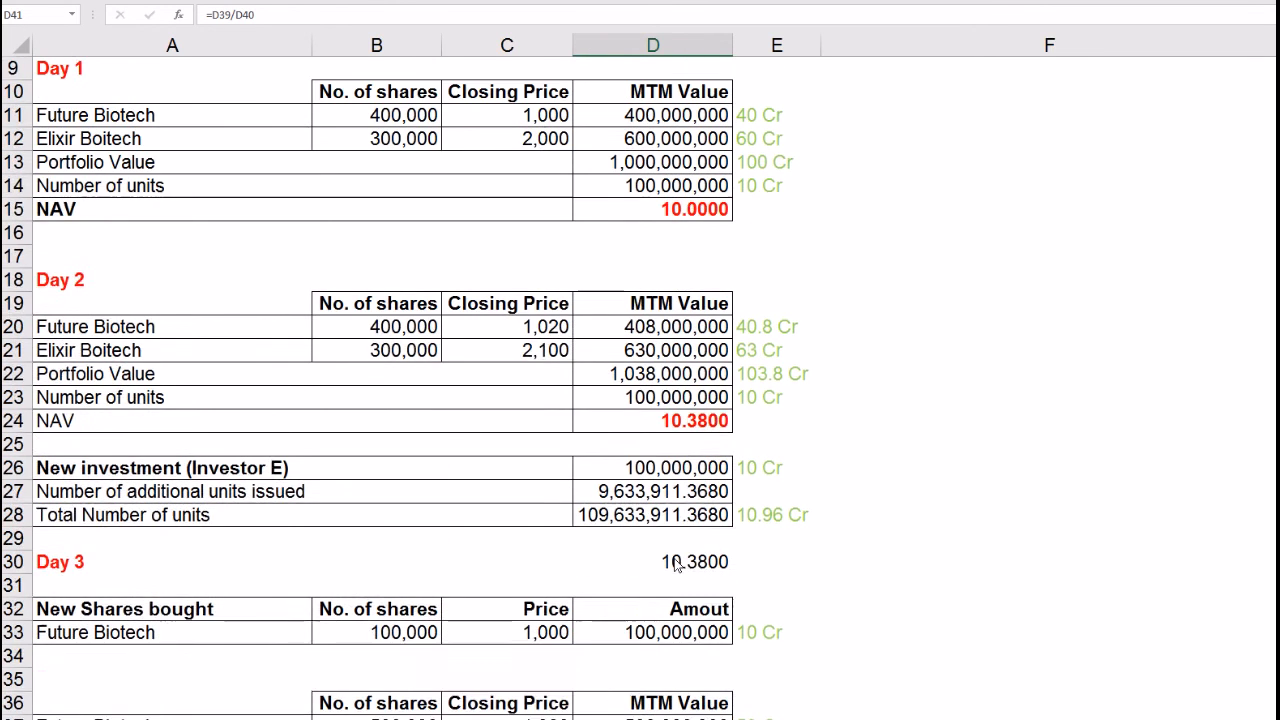
left_click(415, 238)
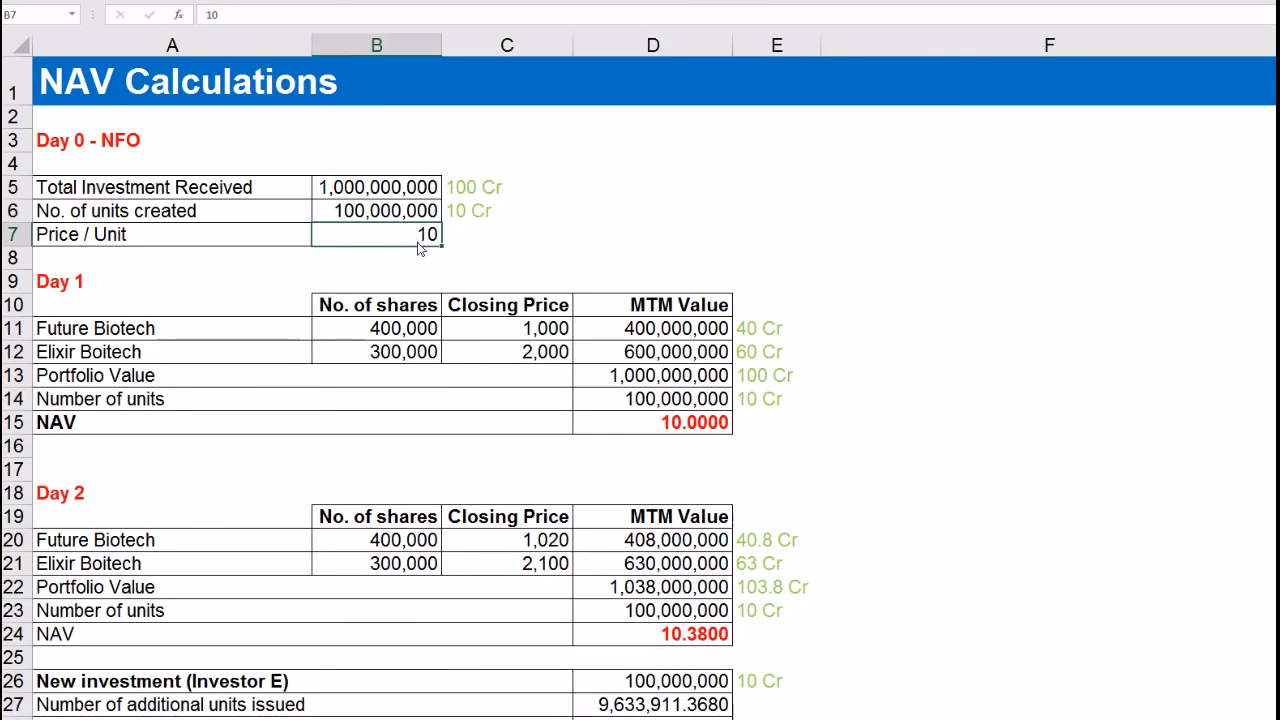
scroll(492, 460, "down", 7)
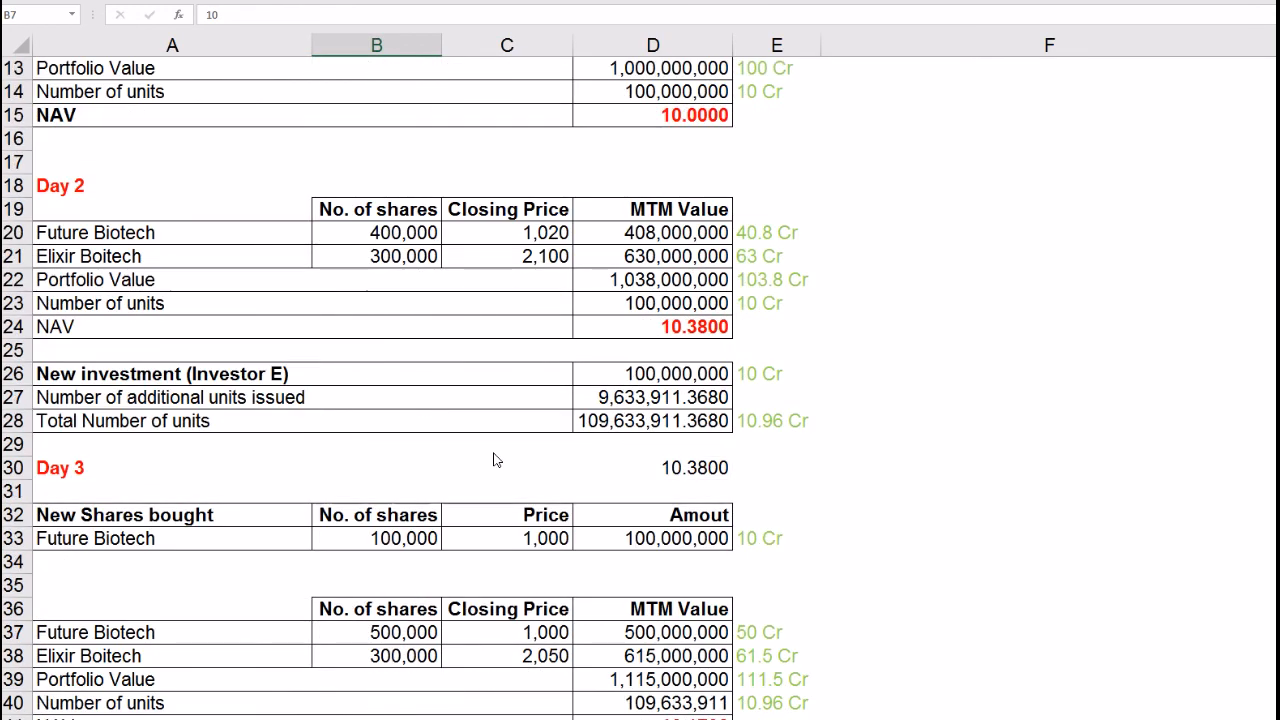
left_click(674, 522)
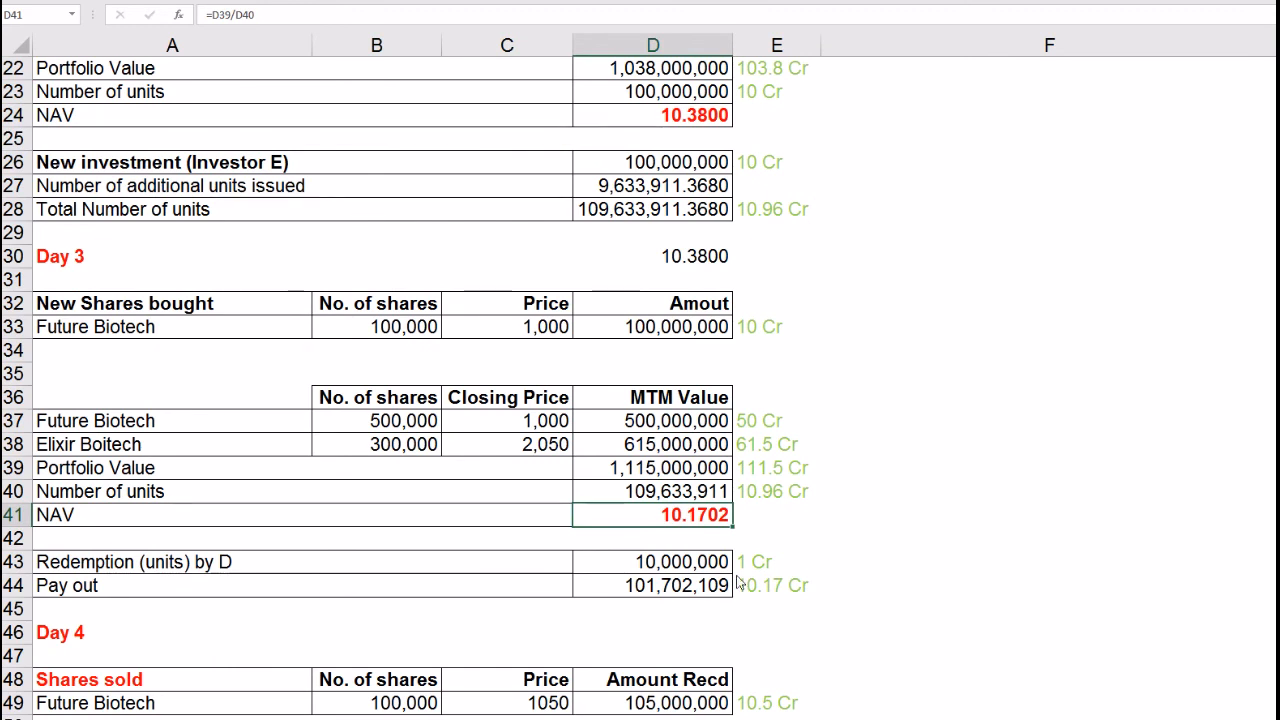
scroll(675, 594, "down", 1)
scroll(674, 594, "down", 1)
scroll(674, 594, "down", 4)
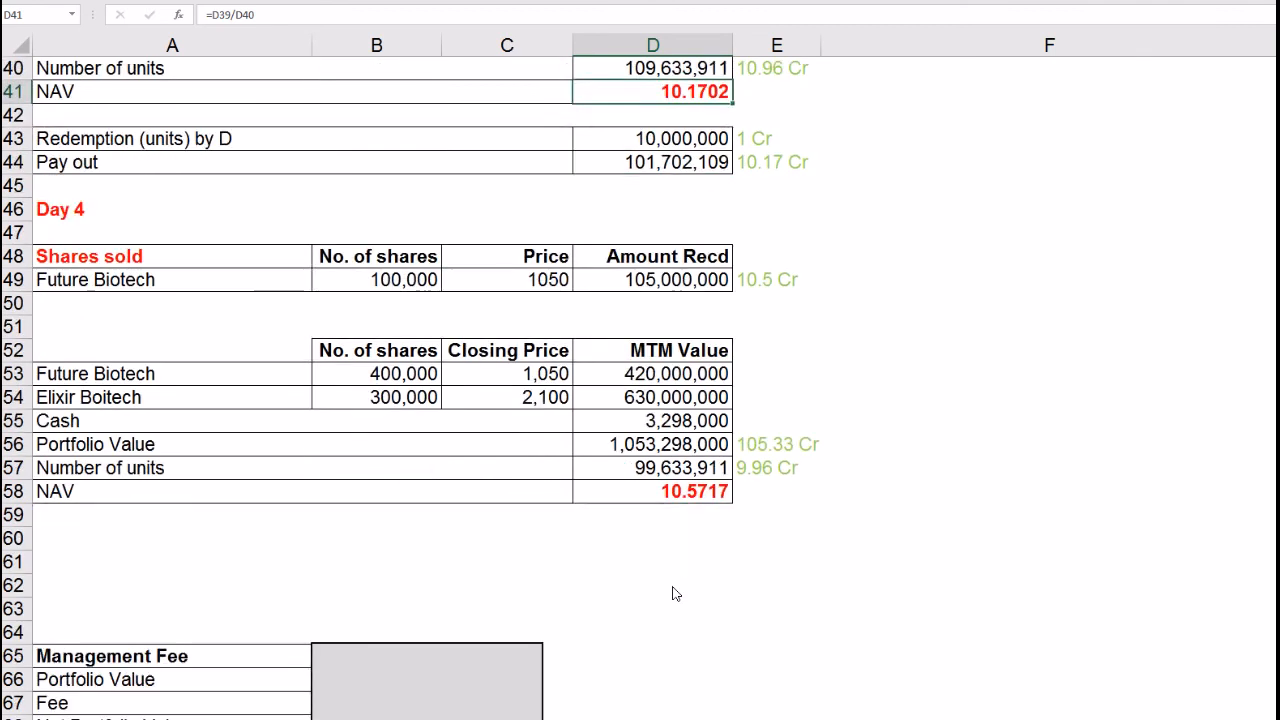
scroll(674, 594, "down", 4)
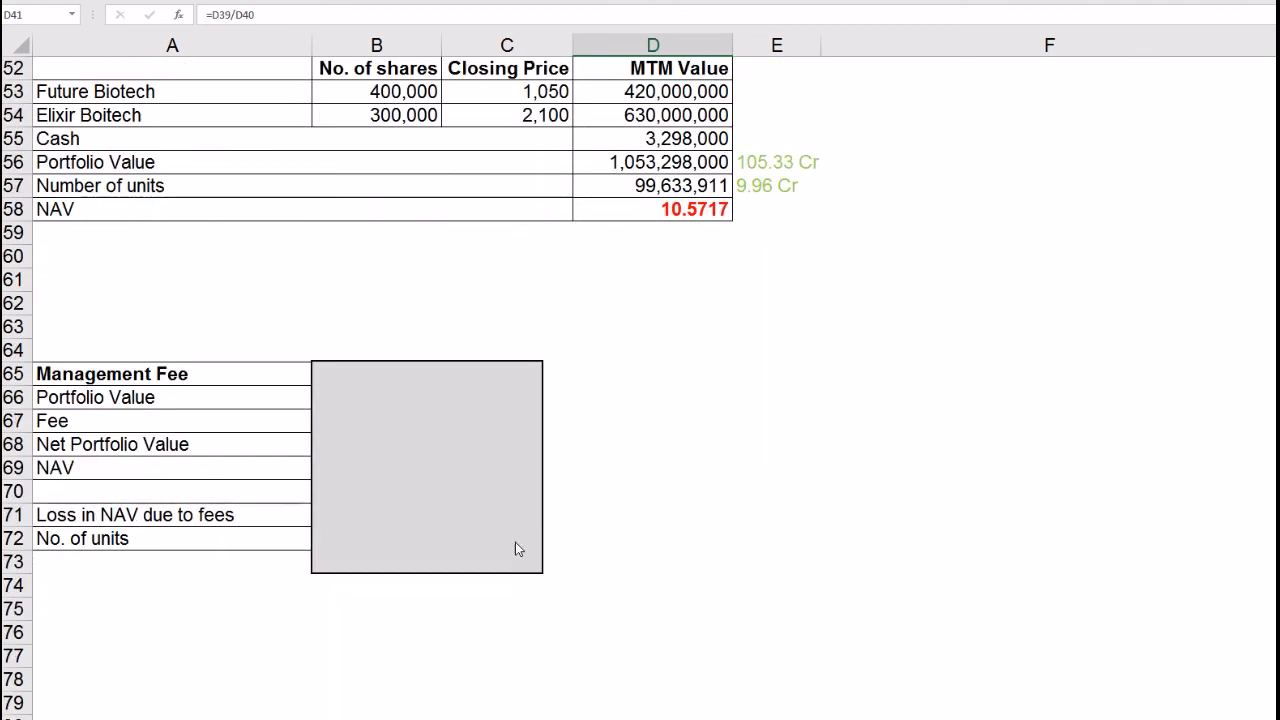
left_click(500, 531)
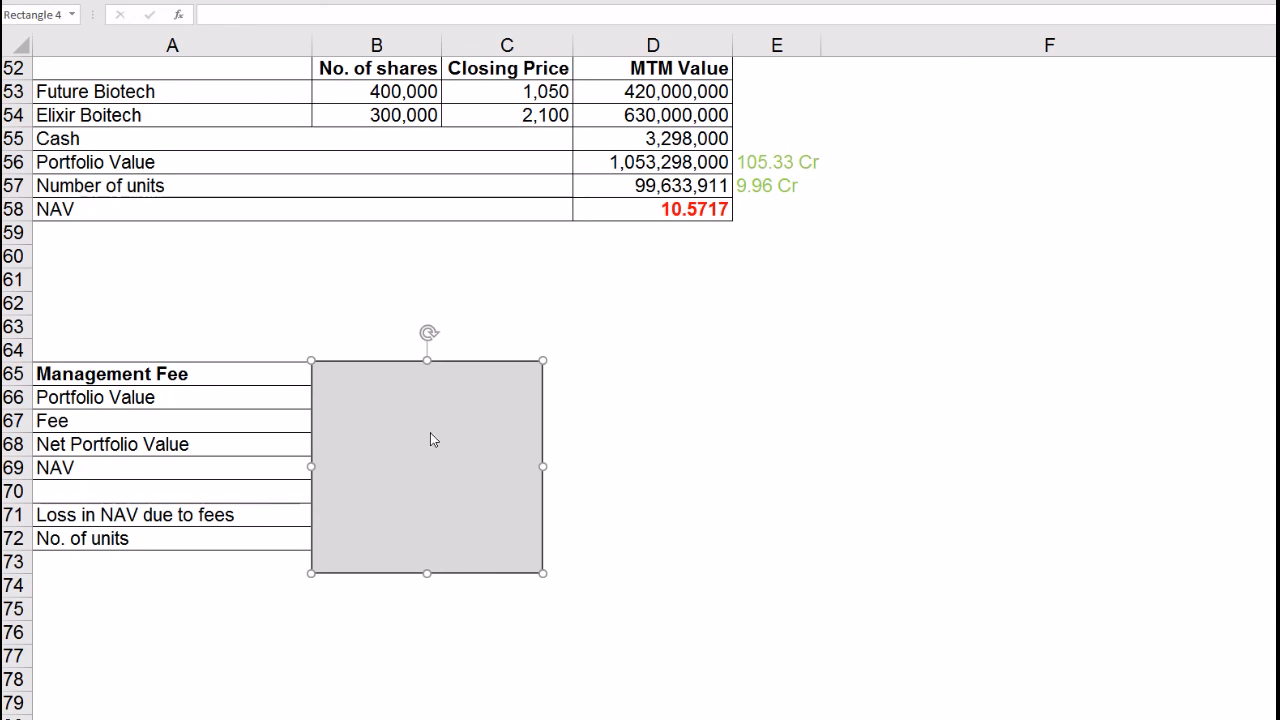
left_click(155, 400)
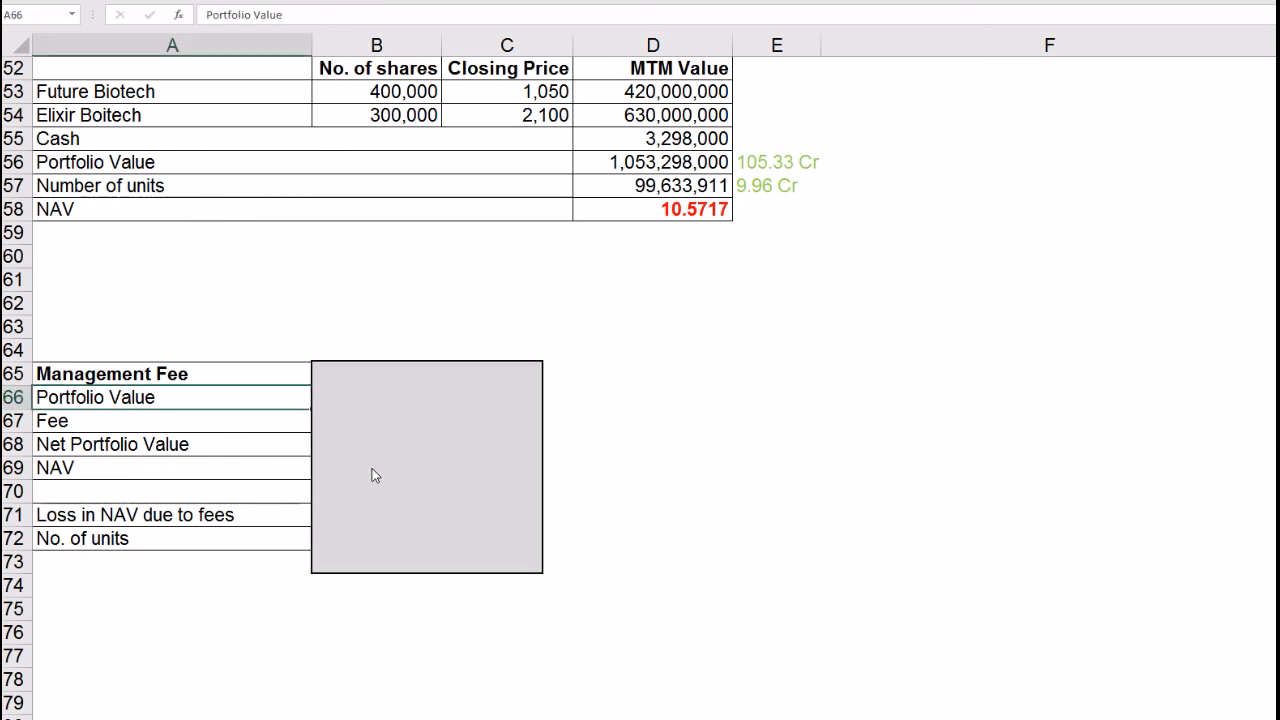
left_click(442, 518)
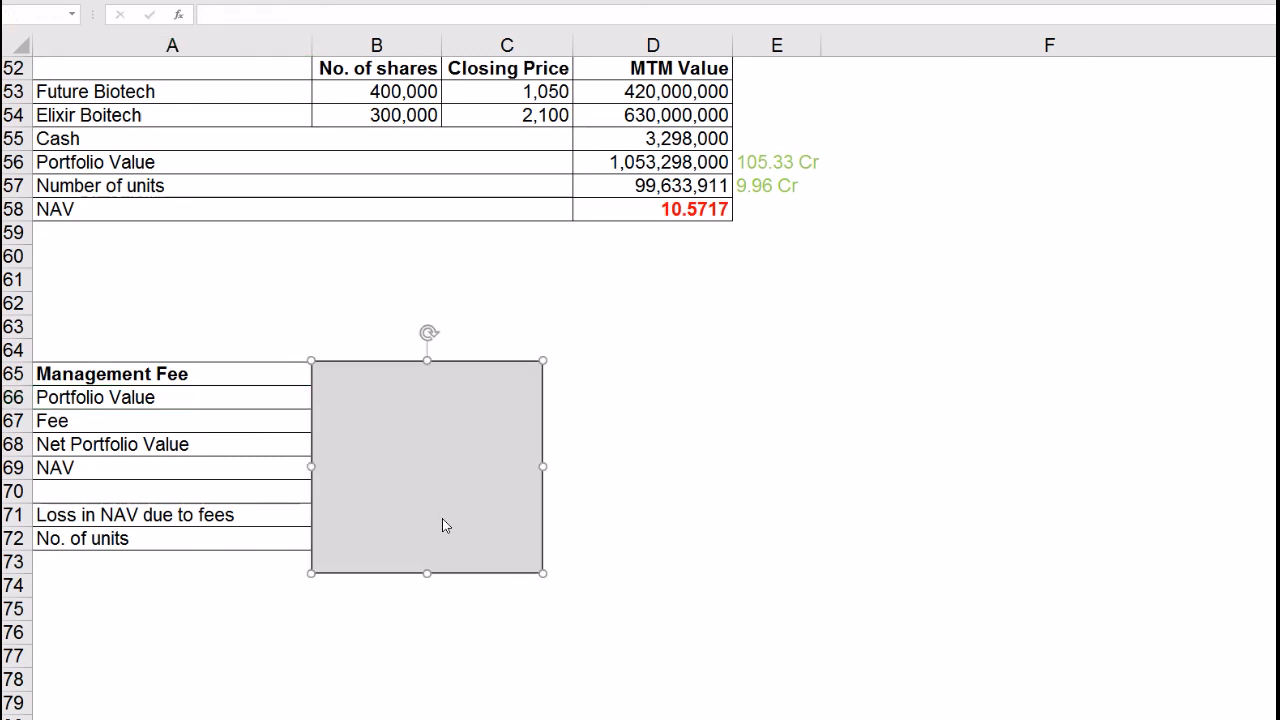
Step: Delete the grey box and review the 2% p.a. rate, portfolio value 1,053,298,000 and fee 57,715
key("Delete")
left_click(415, 378)
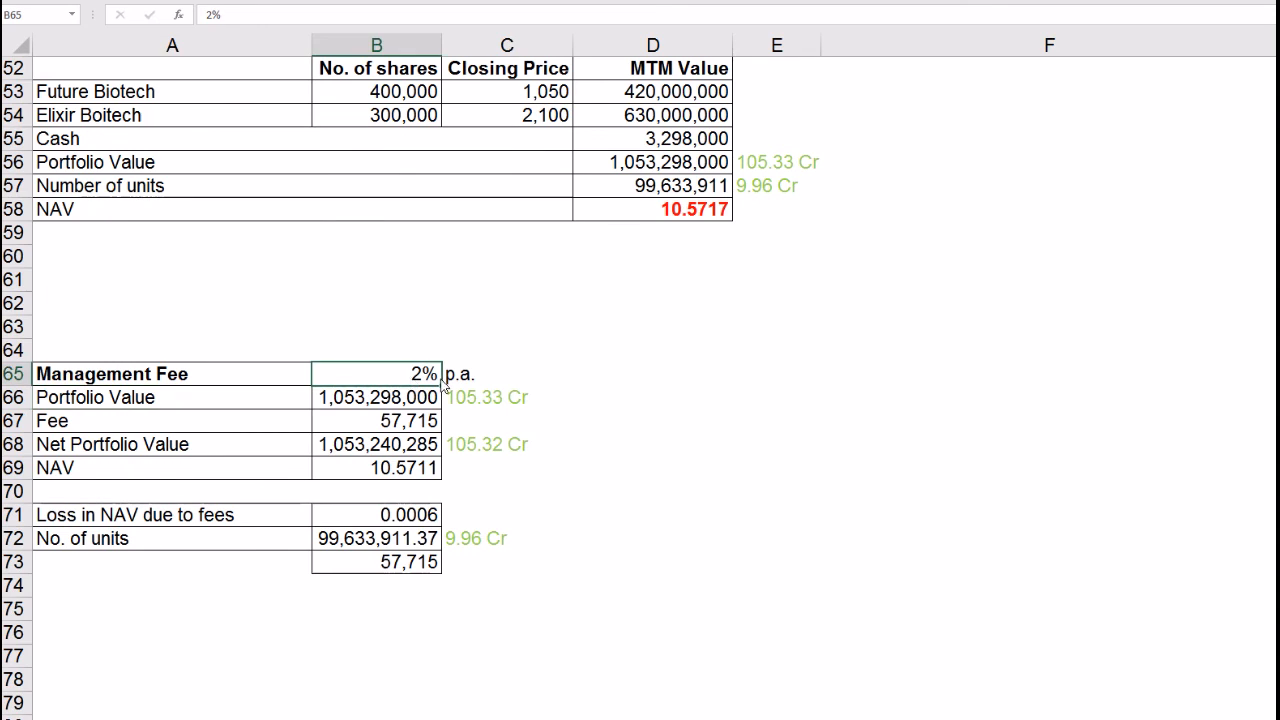
left_click(452, 382)
left_click(420, 380)
left_click(455, 381)
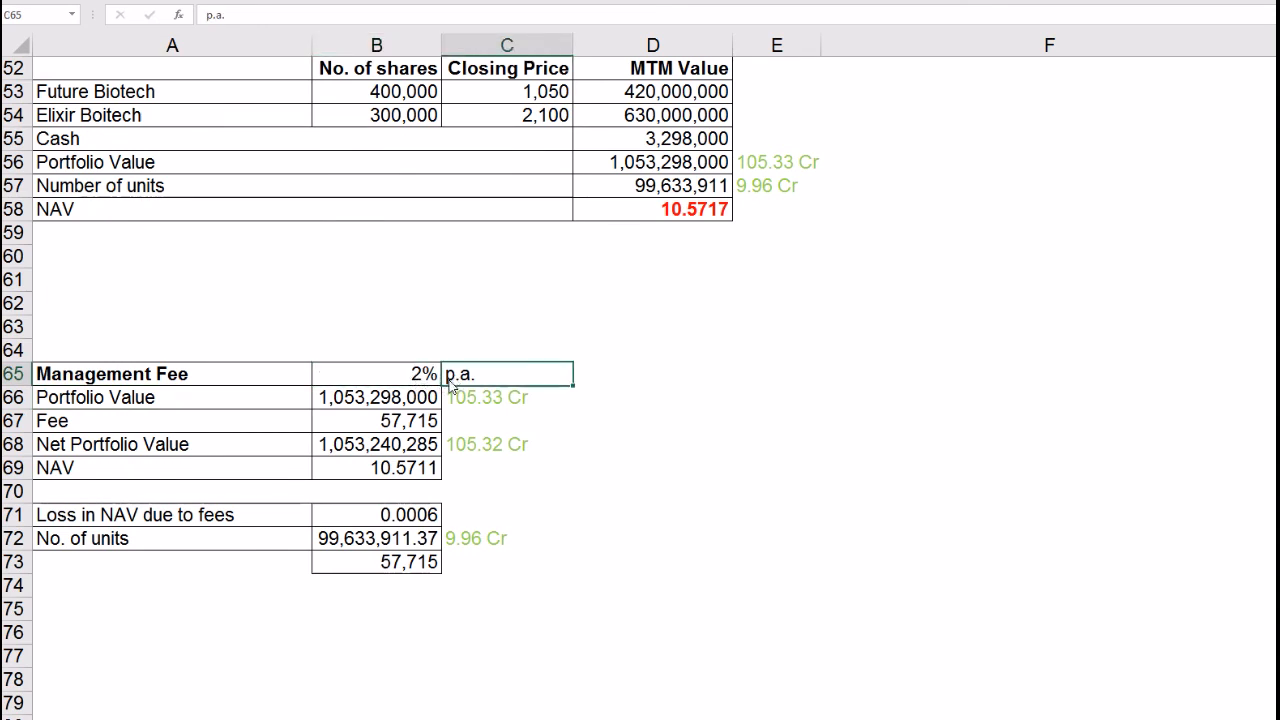
left_click(380, 405)
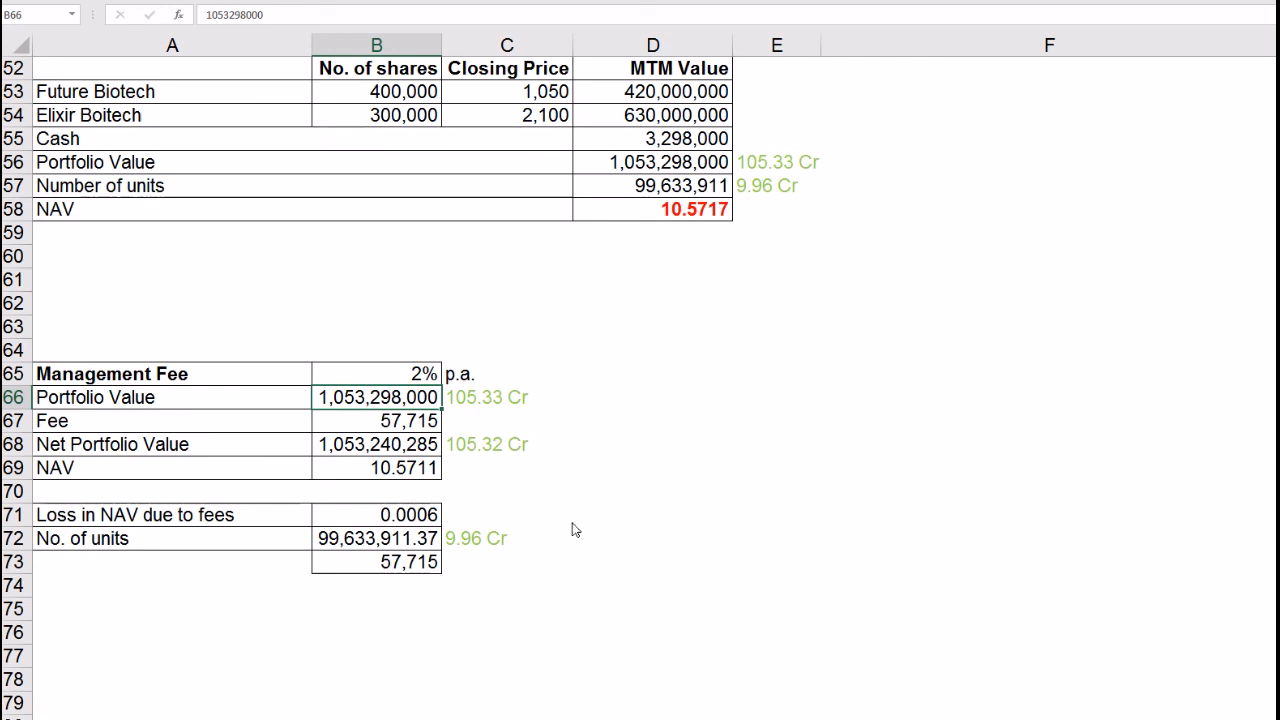
left_click(150, 400)
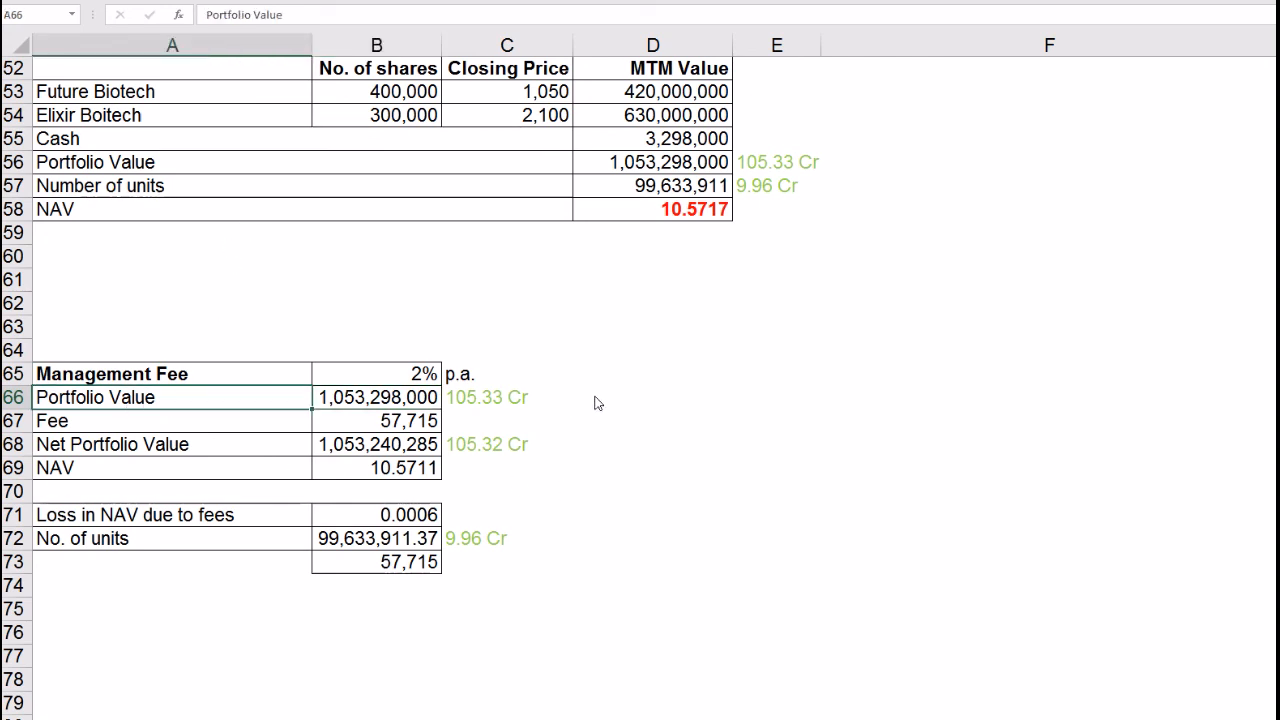
left_click(349, 382)
left_click(348, 406)
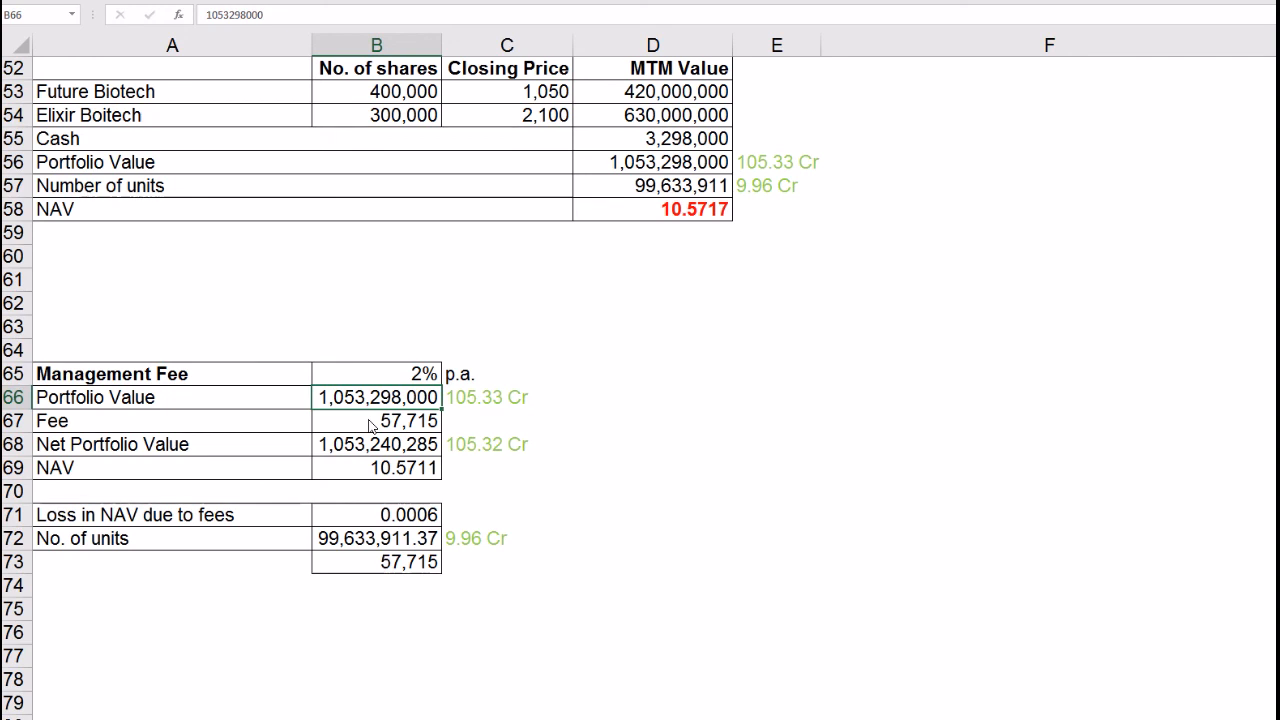
left_click(371, 426)
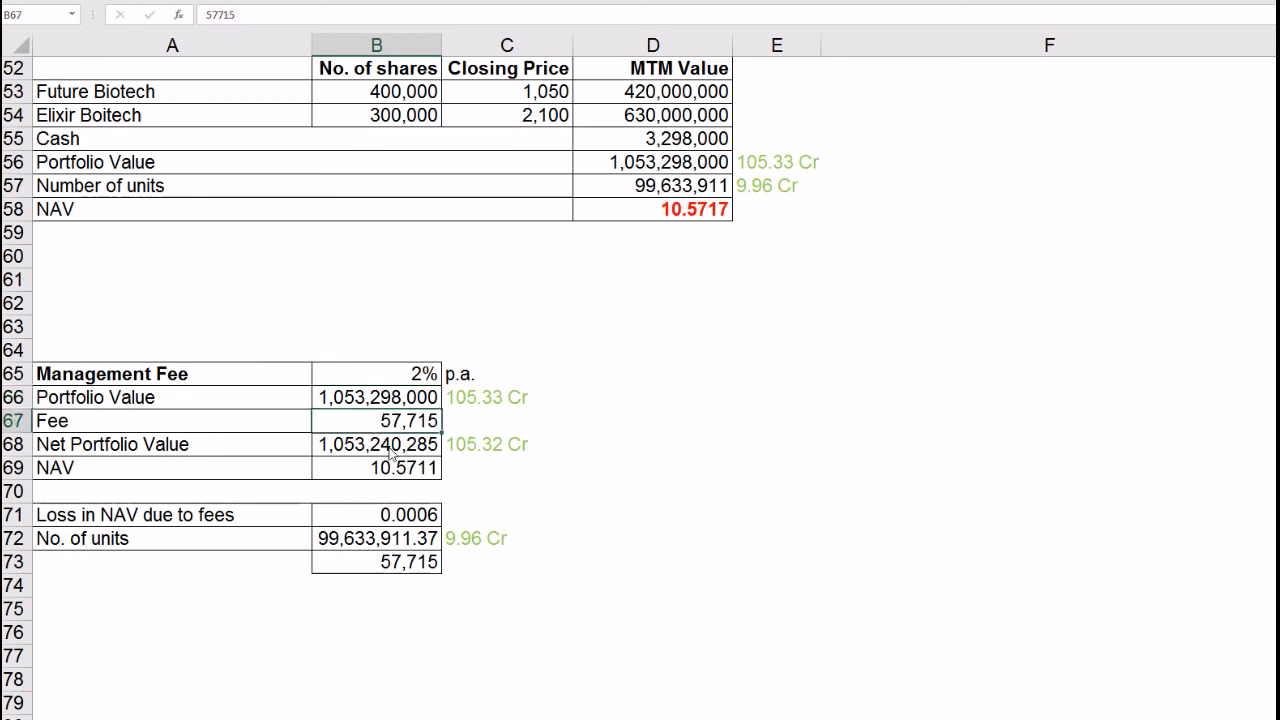
left_click(657, 470)
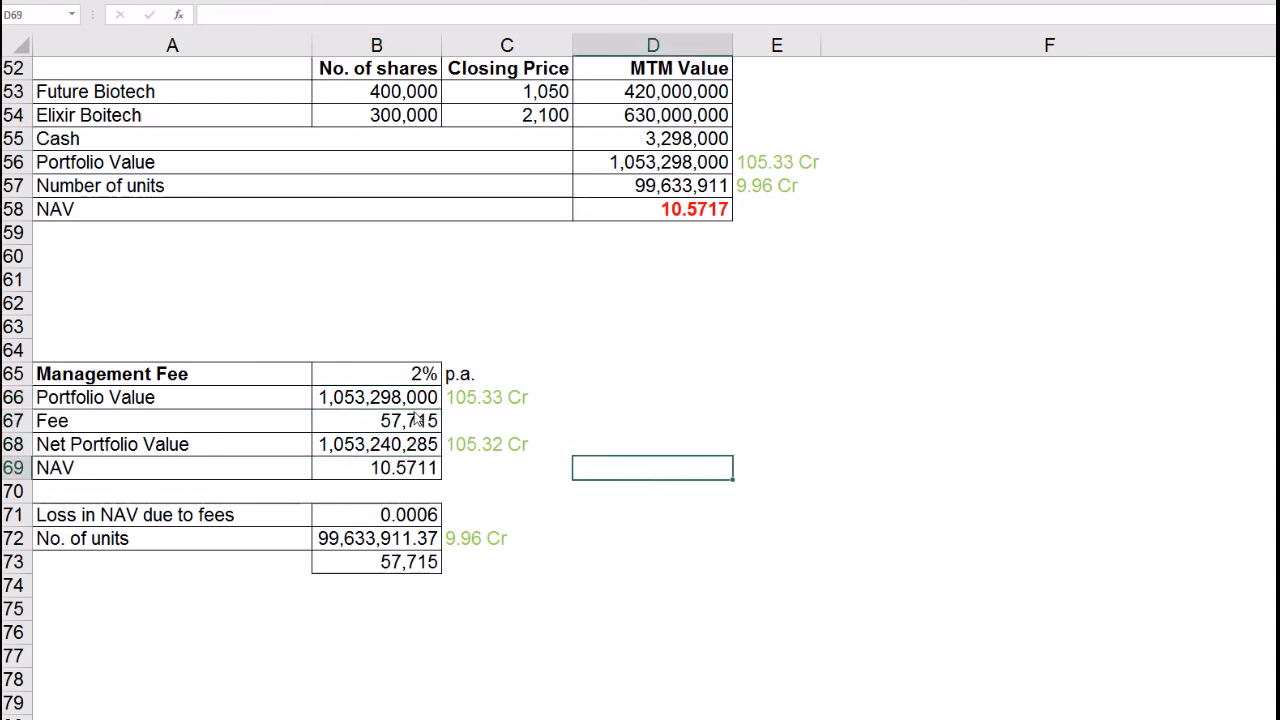
Step: Rewrite the Fee in B67 as =B66*B65*1/365, the daily share of the 2% fee
left_click(416, 424)
type("=")
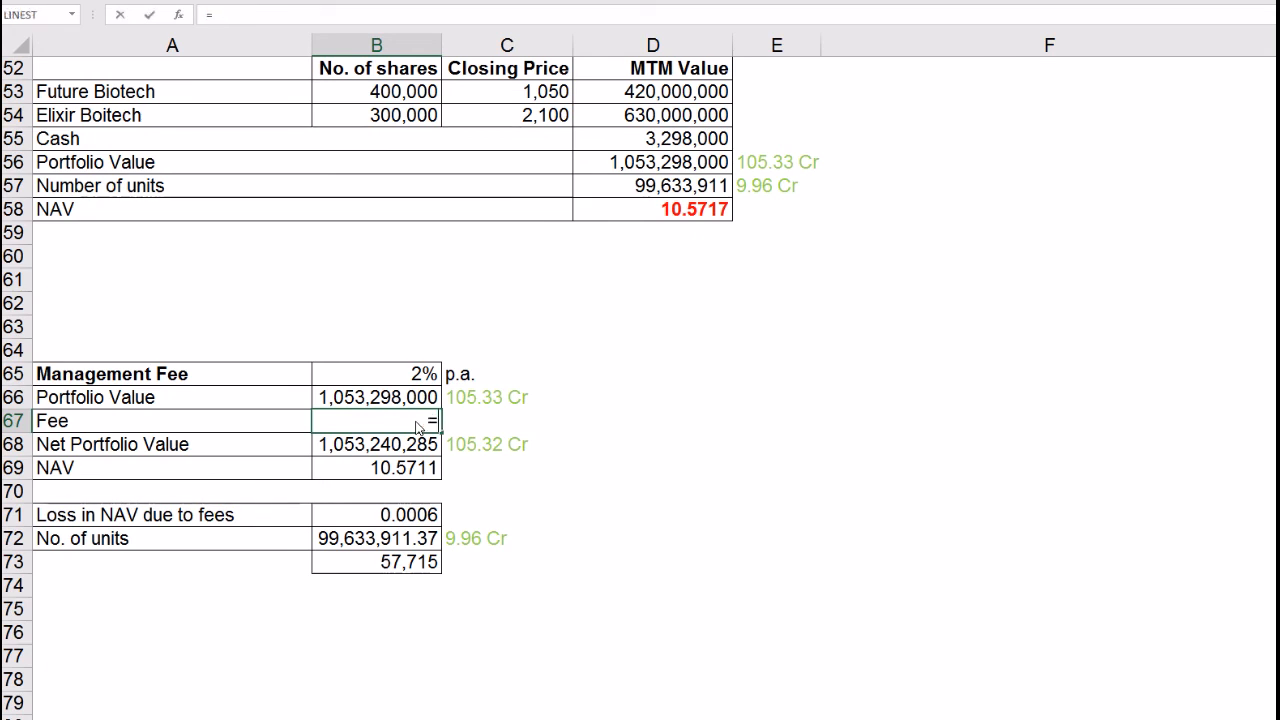
key("Up")
type("*")
key("Up")
key("Up")
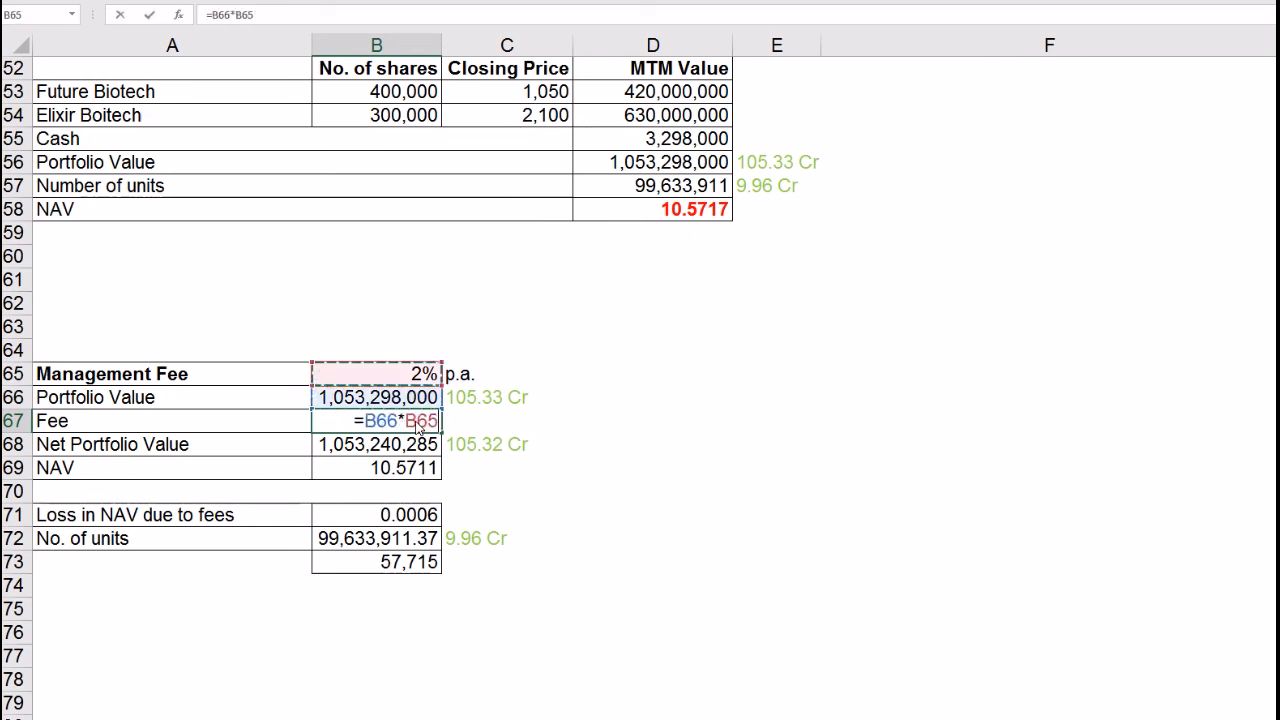
type("*1/365")
key("Return")
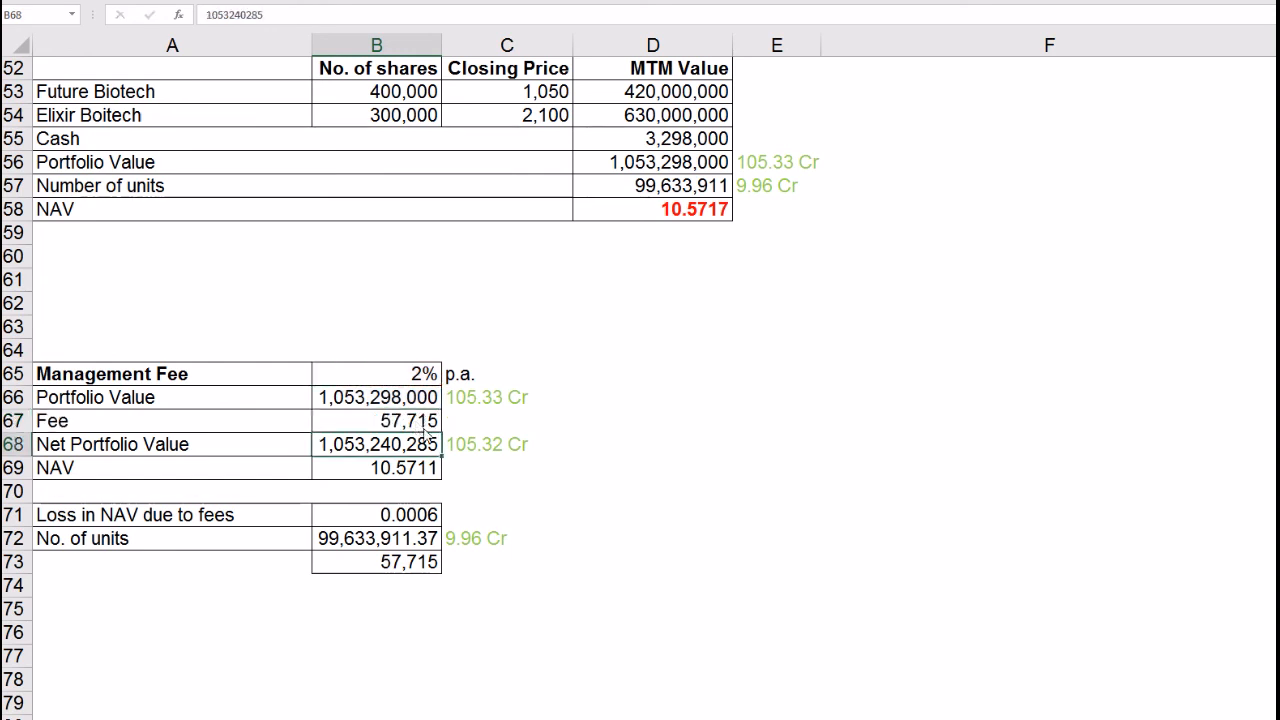
left_click(424, 421)
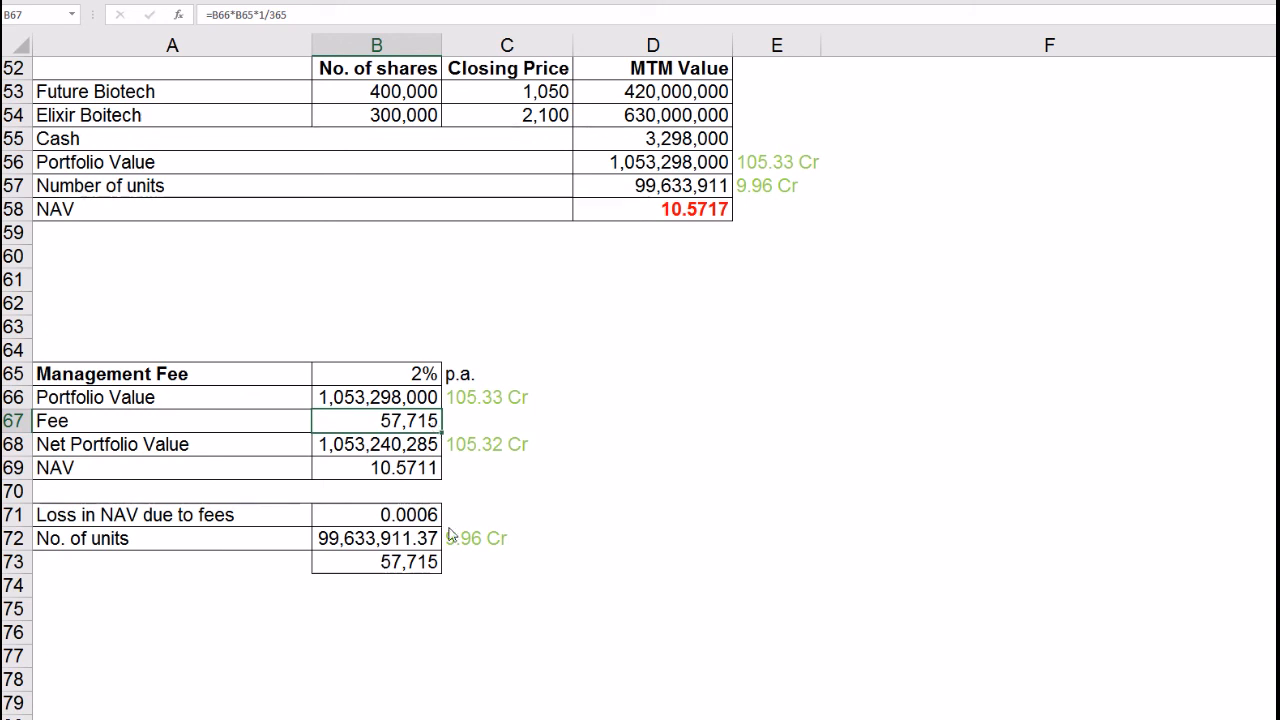
left_click(378, 450)
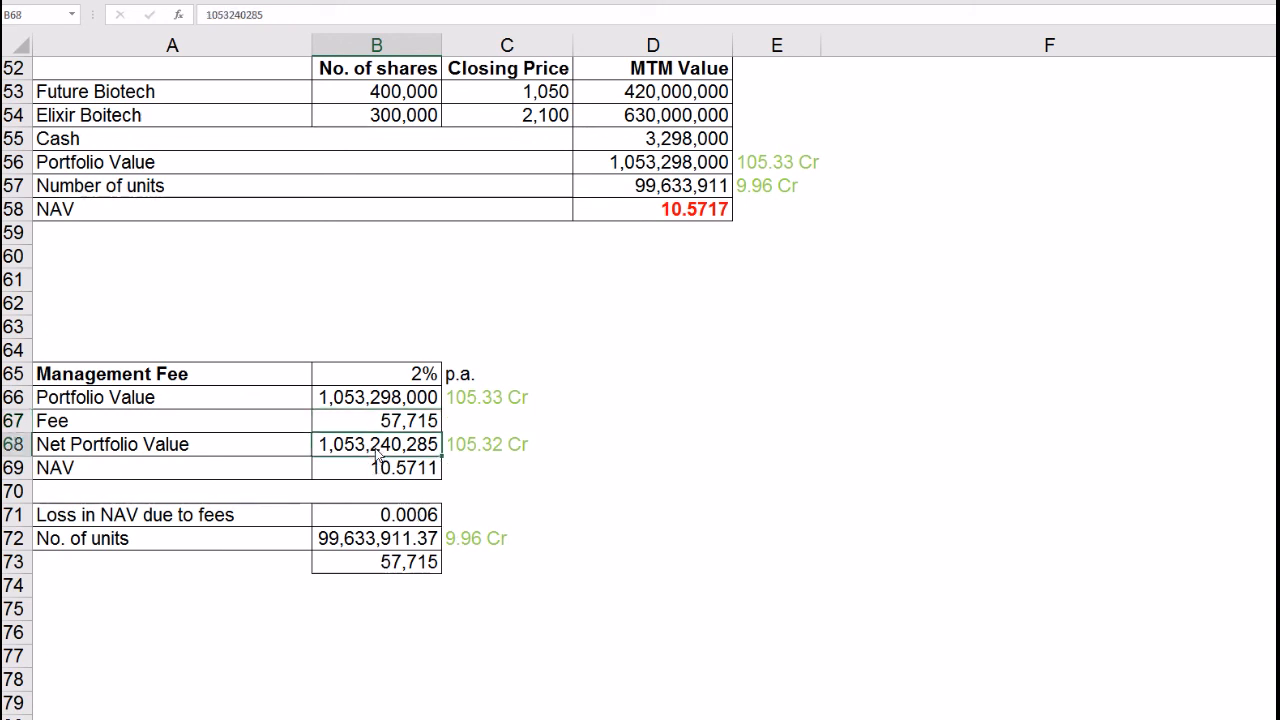
Step: Enter =D56-B67 in B68 for a net portfolio value of 1,053,240,285
type("=")
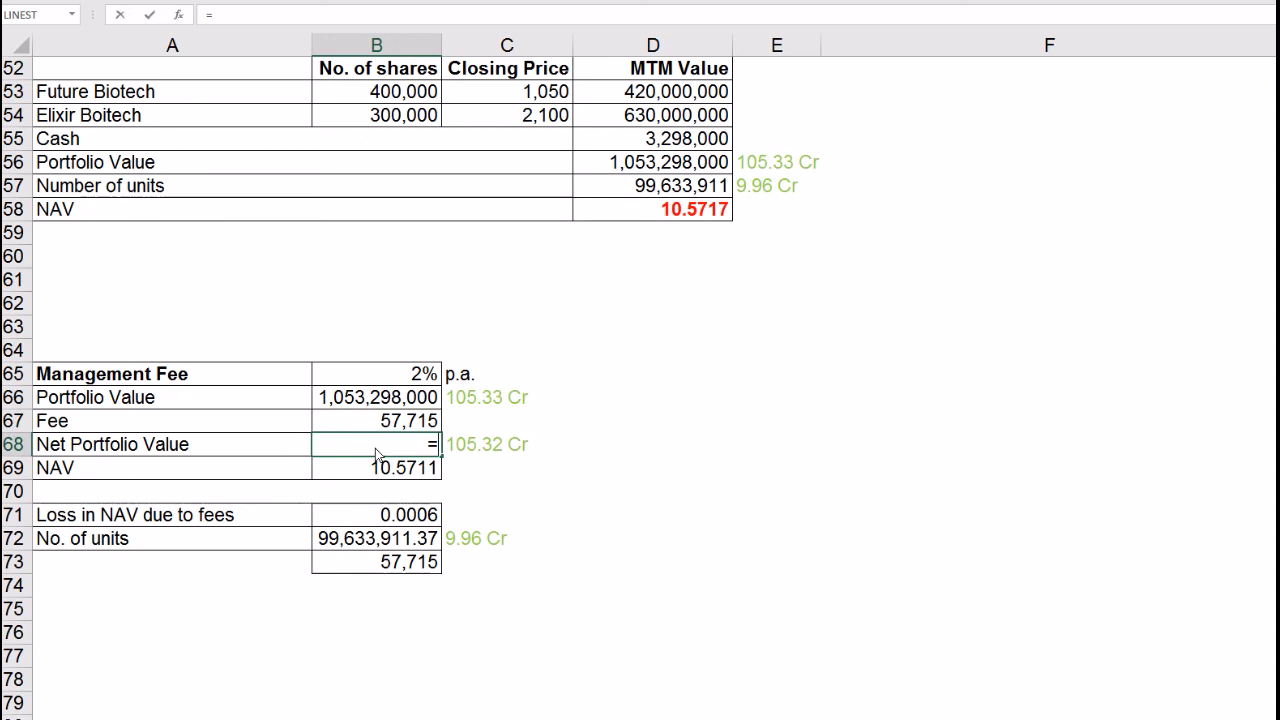
left_click(617, 170)
type("-")
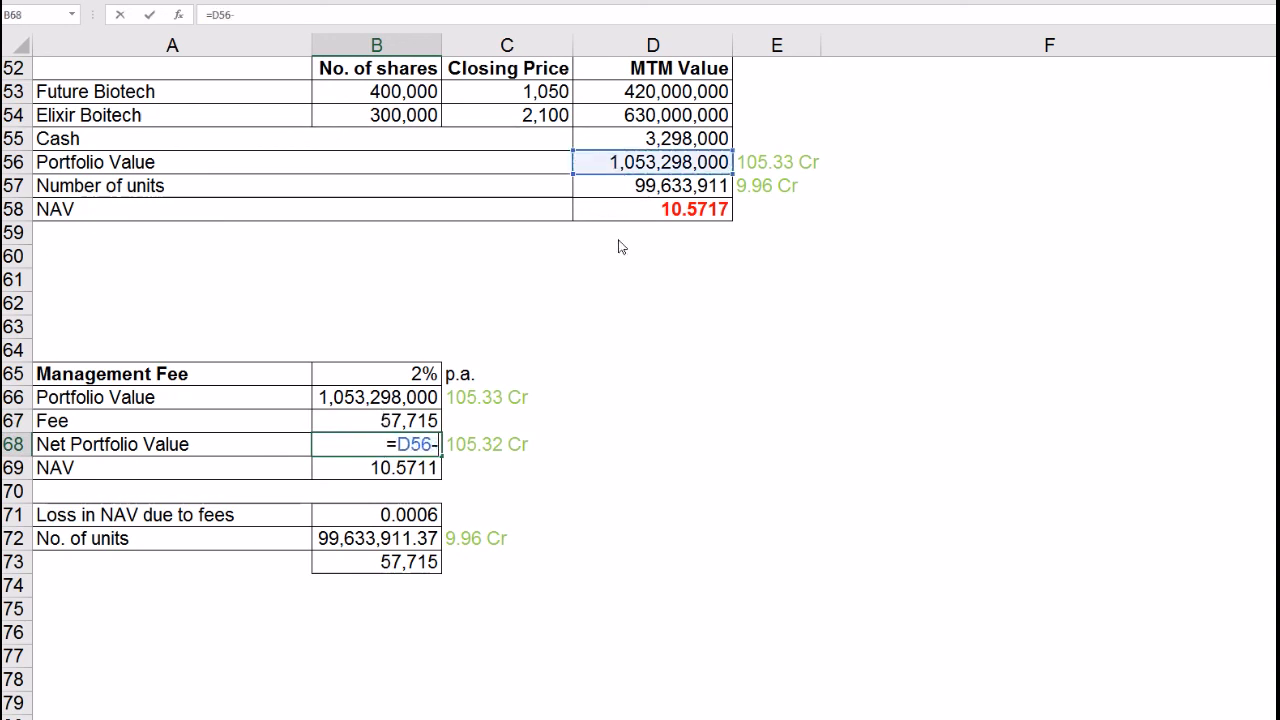
left_click(400, 425)
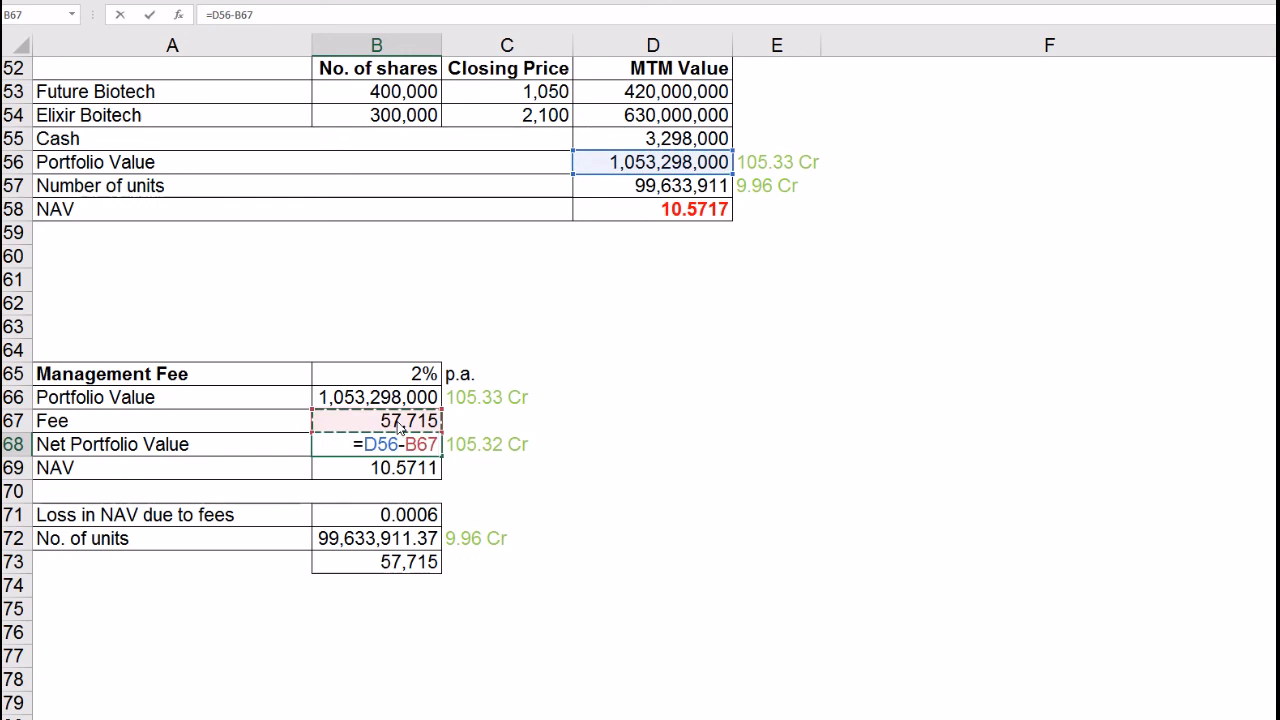
key("Return")
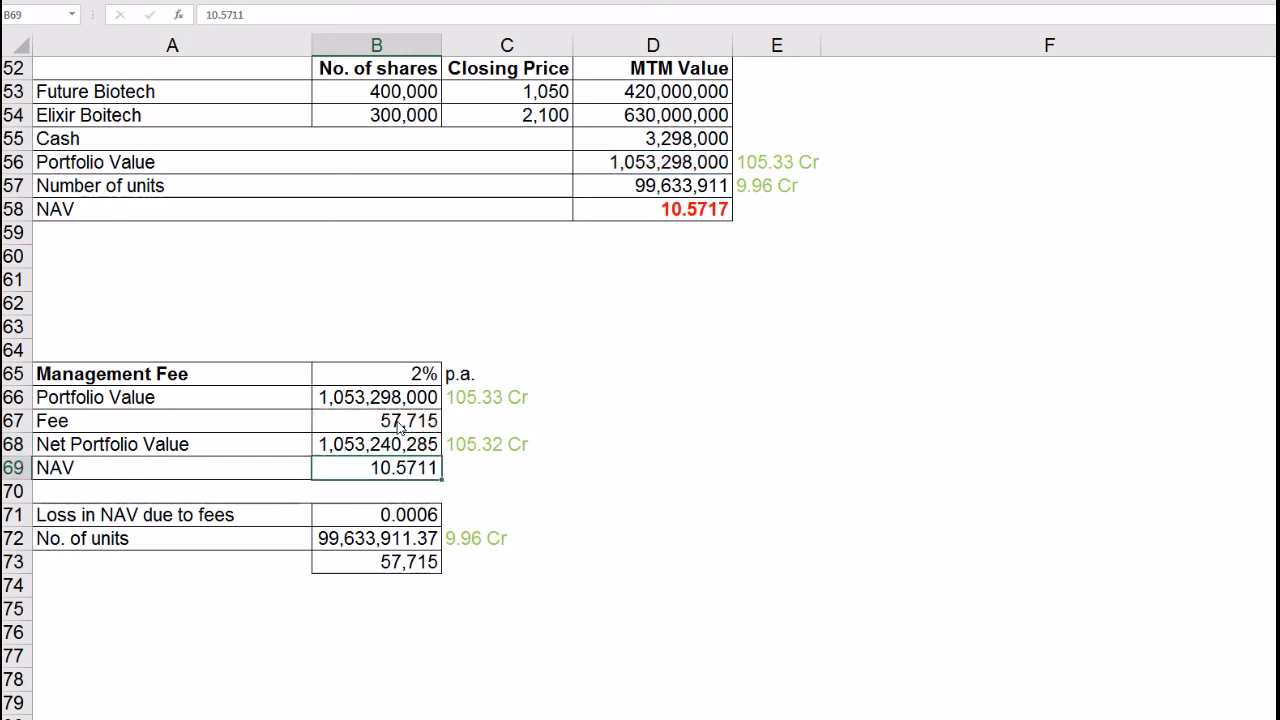
Step: Enter =B68/D57 in B69 for the fee-adjusted NAV of 10.5711 and review the figures below
type("=")
key("Up")
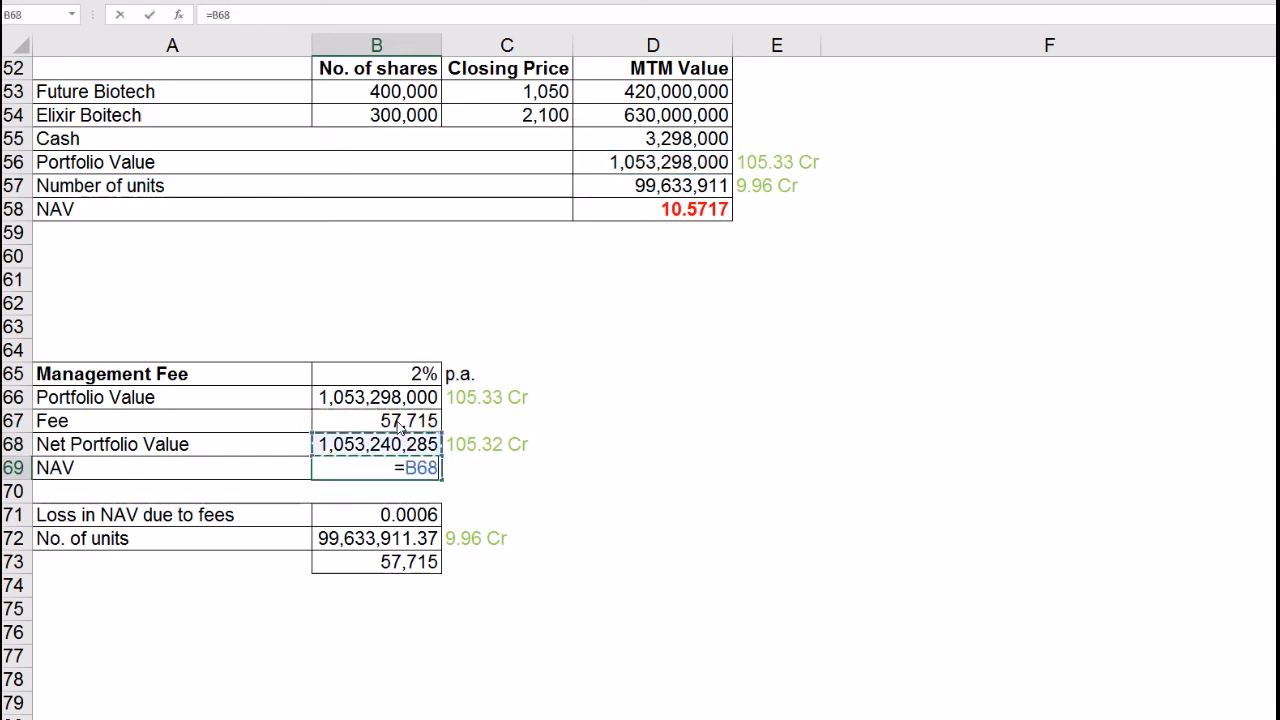
type("/")
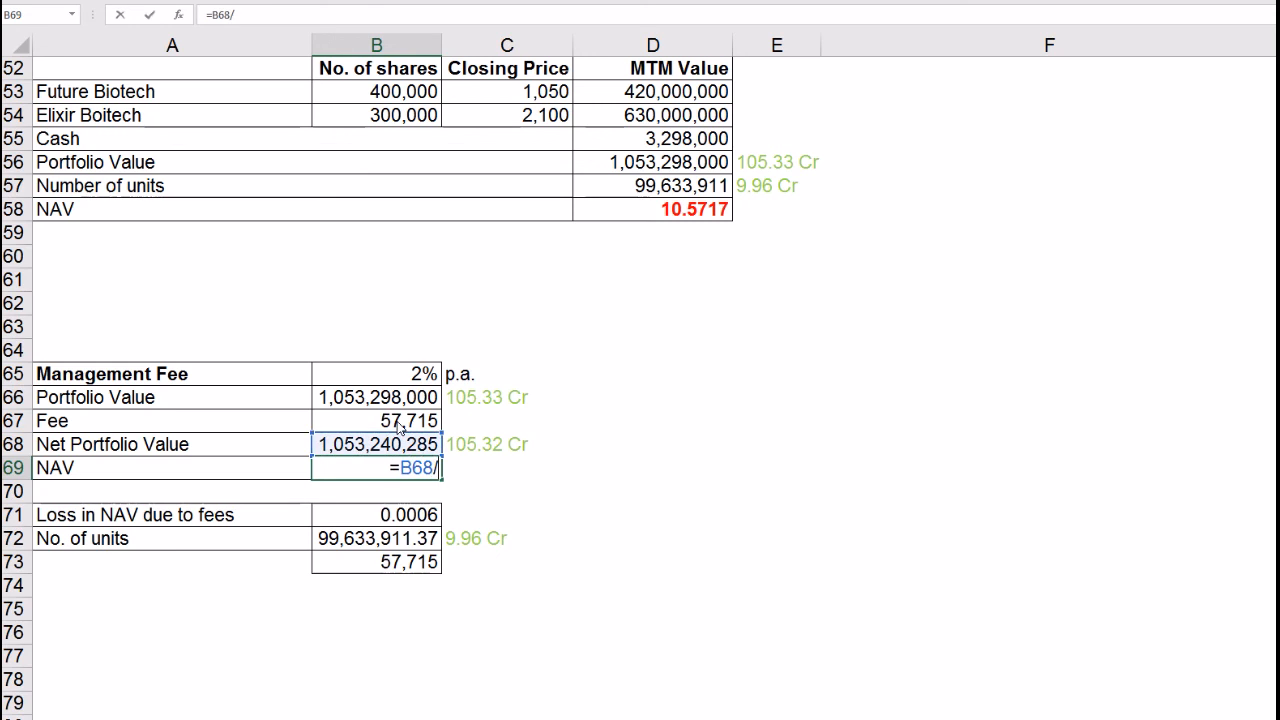
left_click(630, 195)
key("Return")
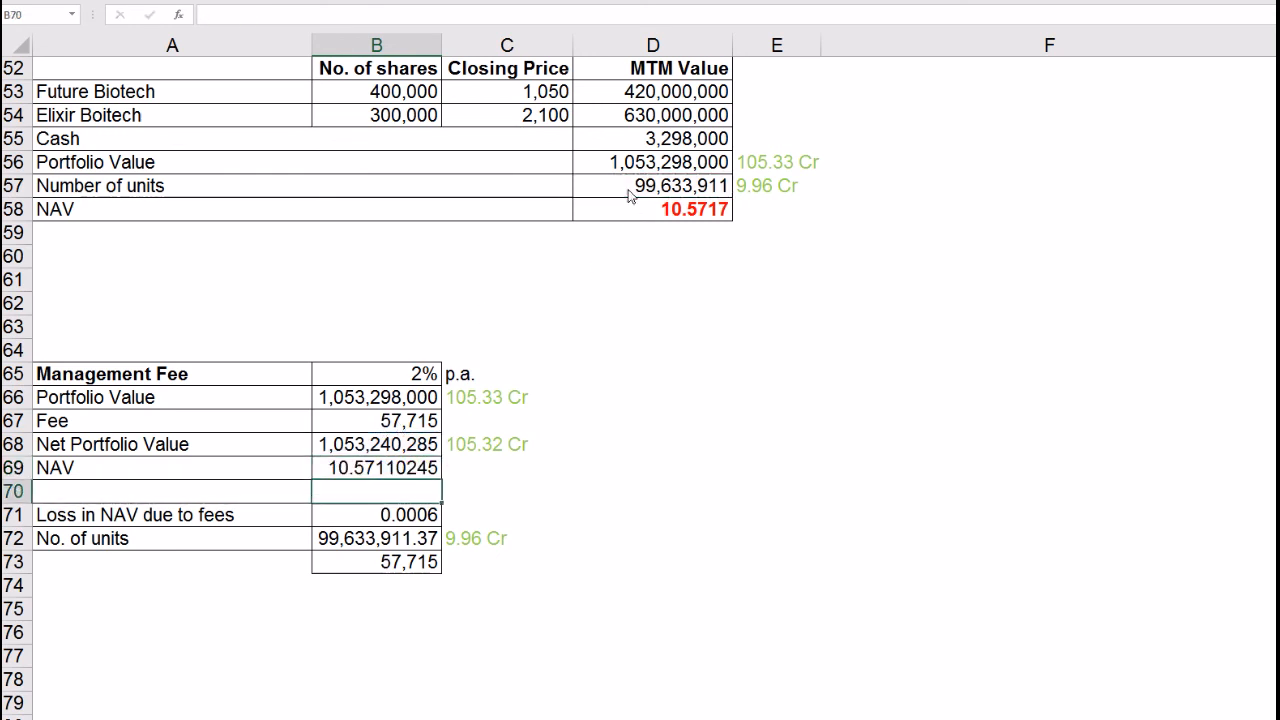
left_click(418, 478)
left_click(430, 516)
left_click(414, 546)
left_click(418, 568)
left_click(438, 594)
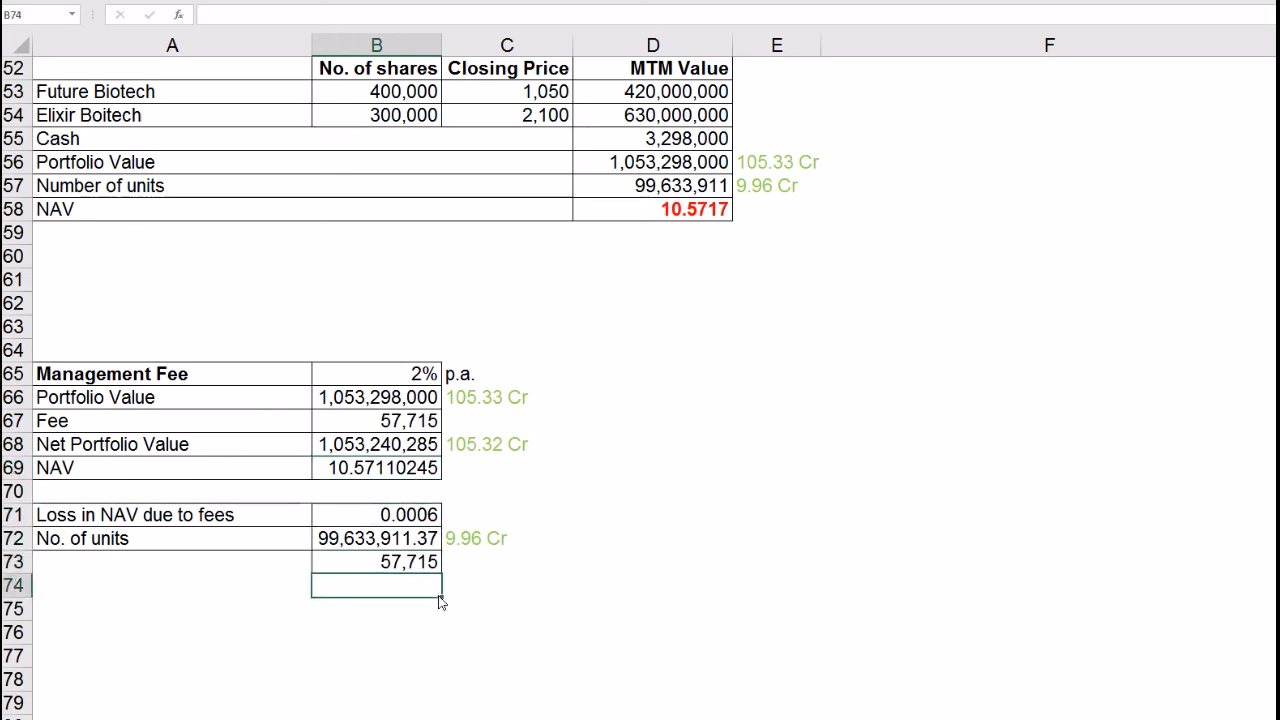